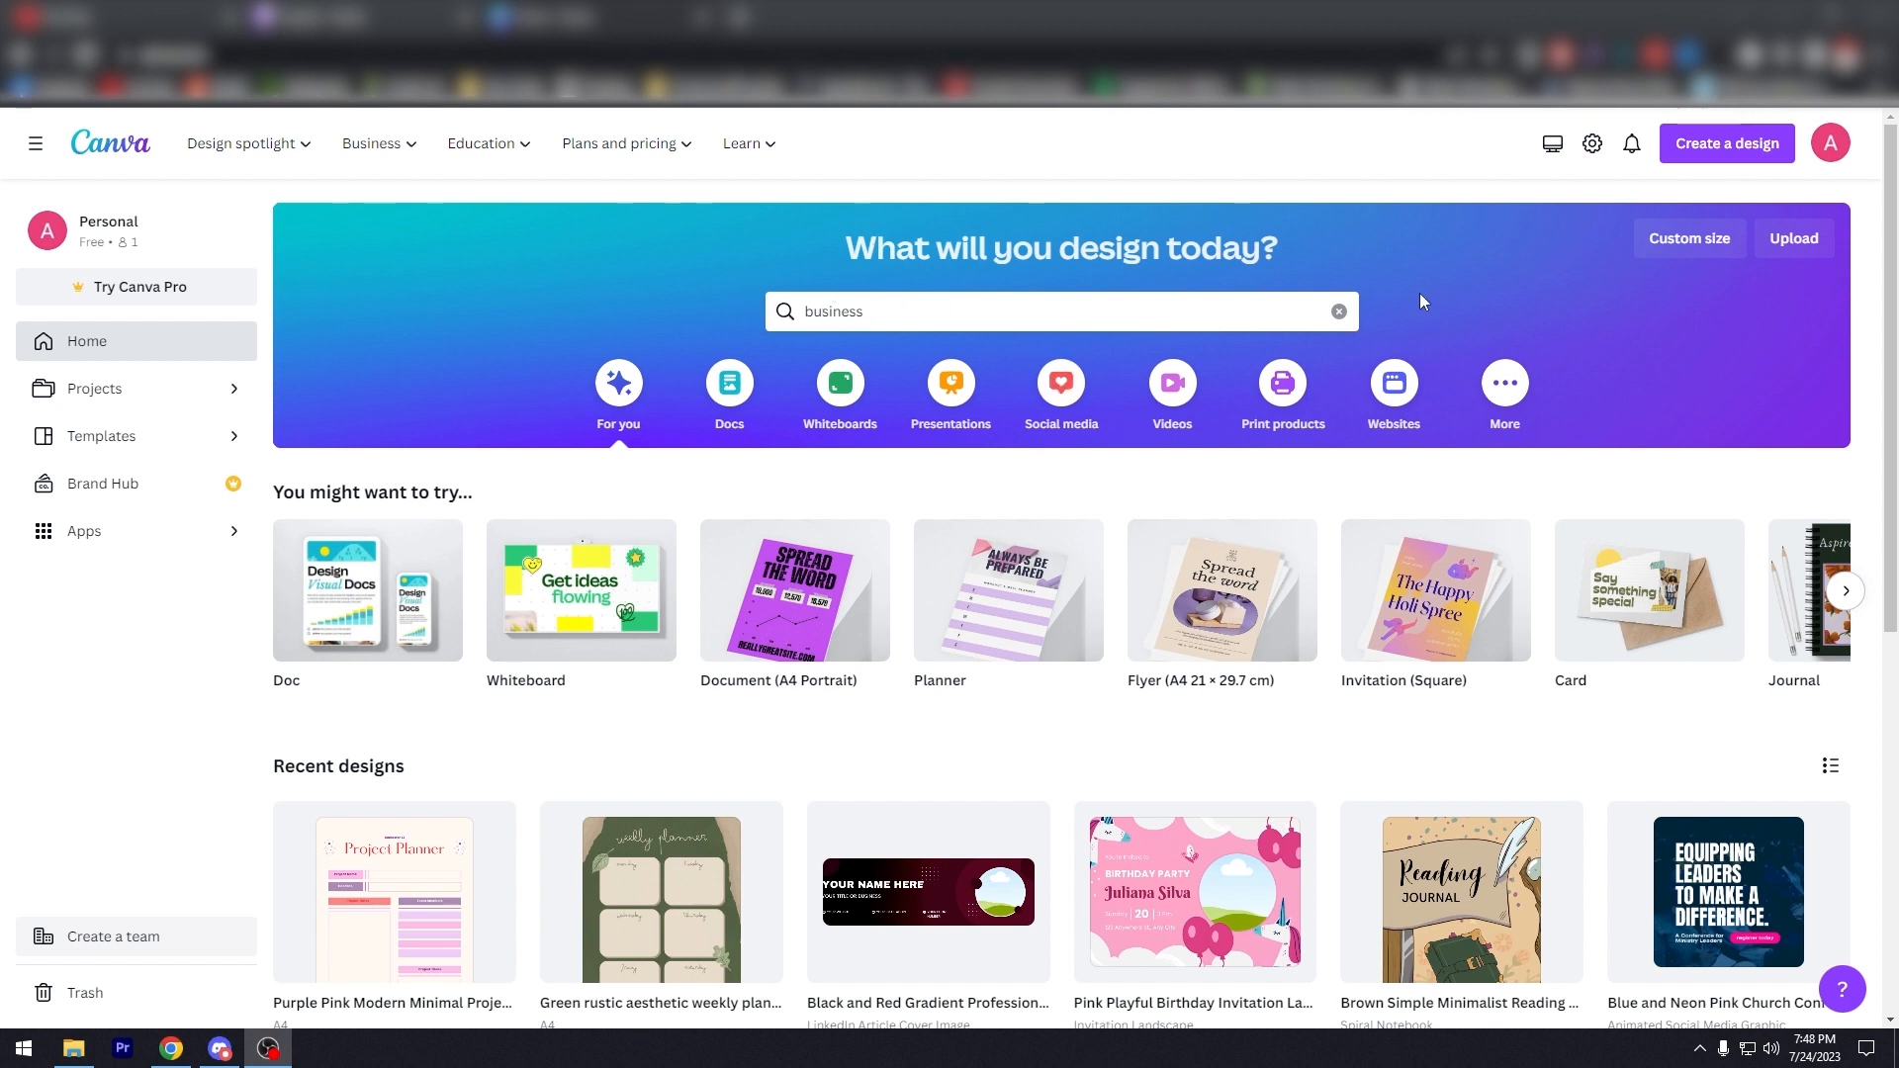
Step: Search 'business card' and pick the Business Card (Rounded Corner & Landscape) templates
left_click(950, 315)
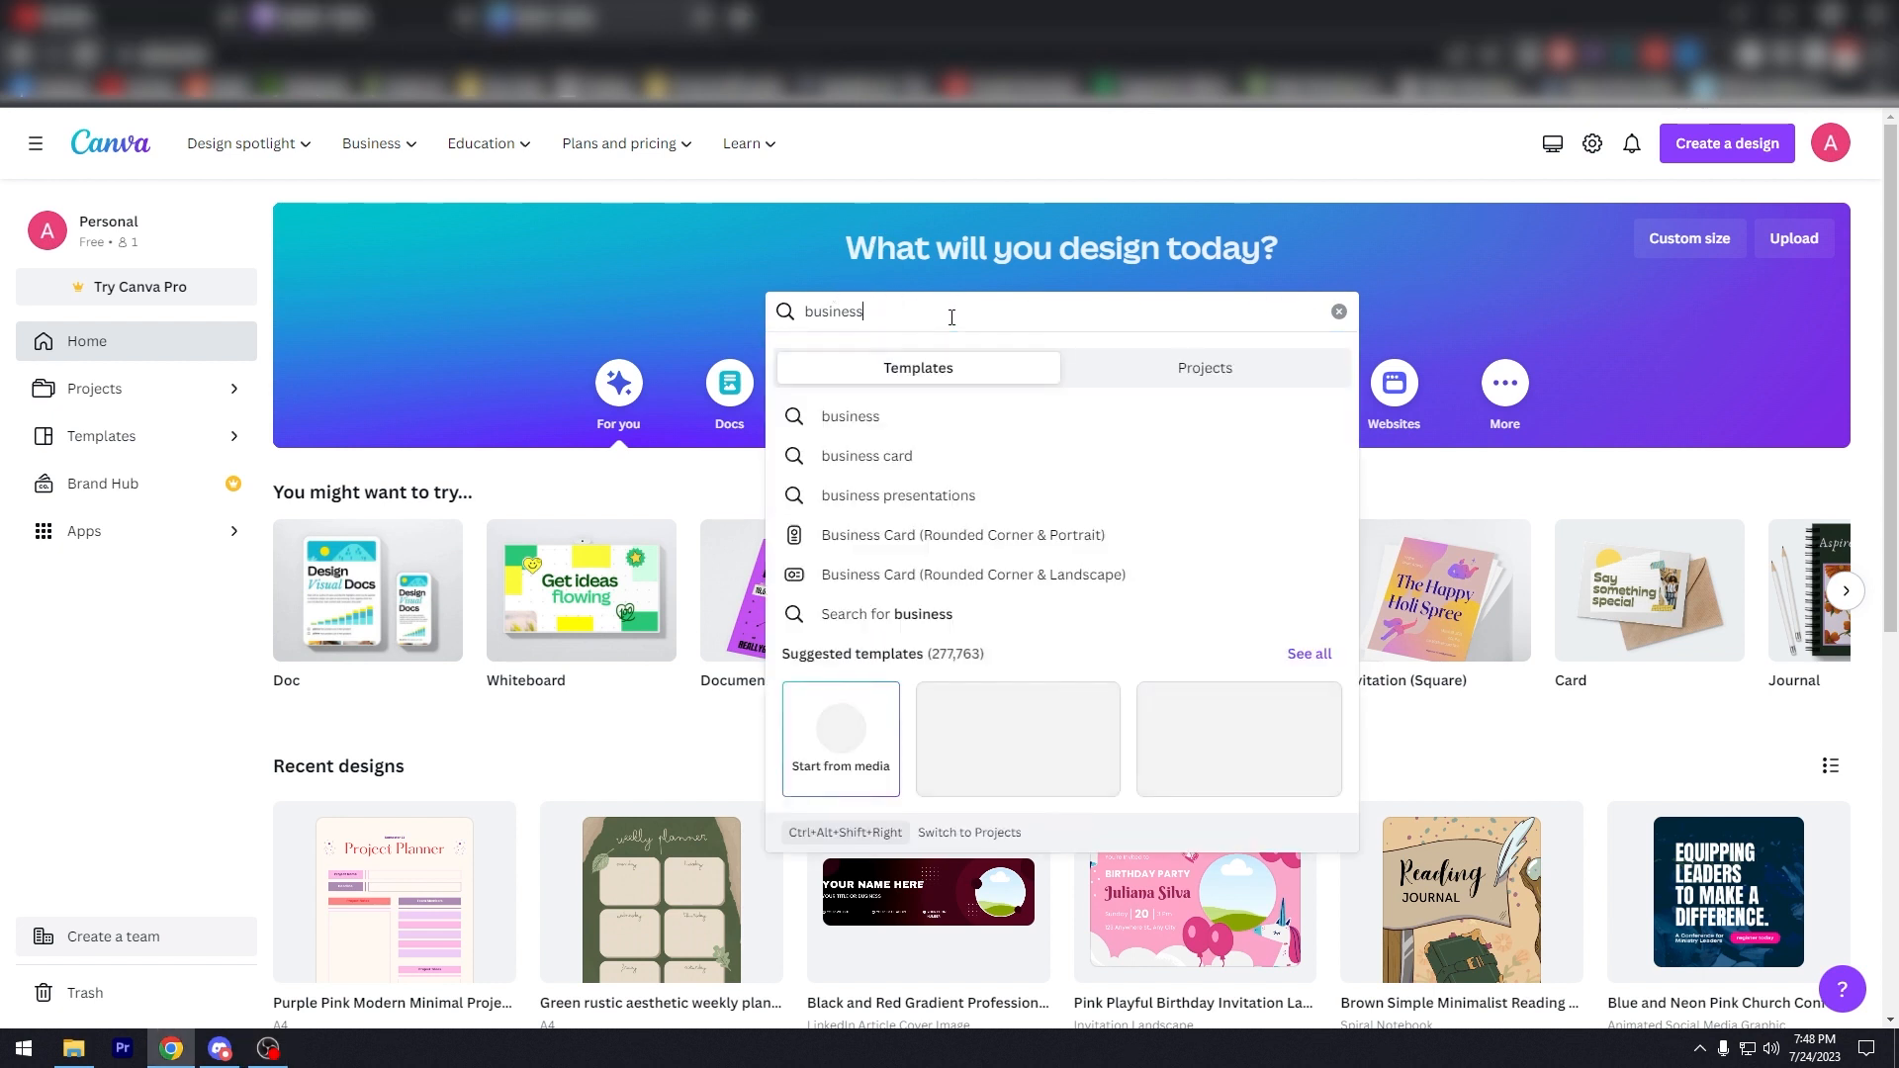
type("card")
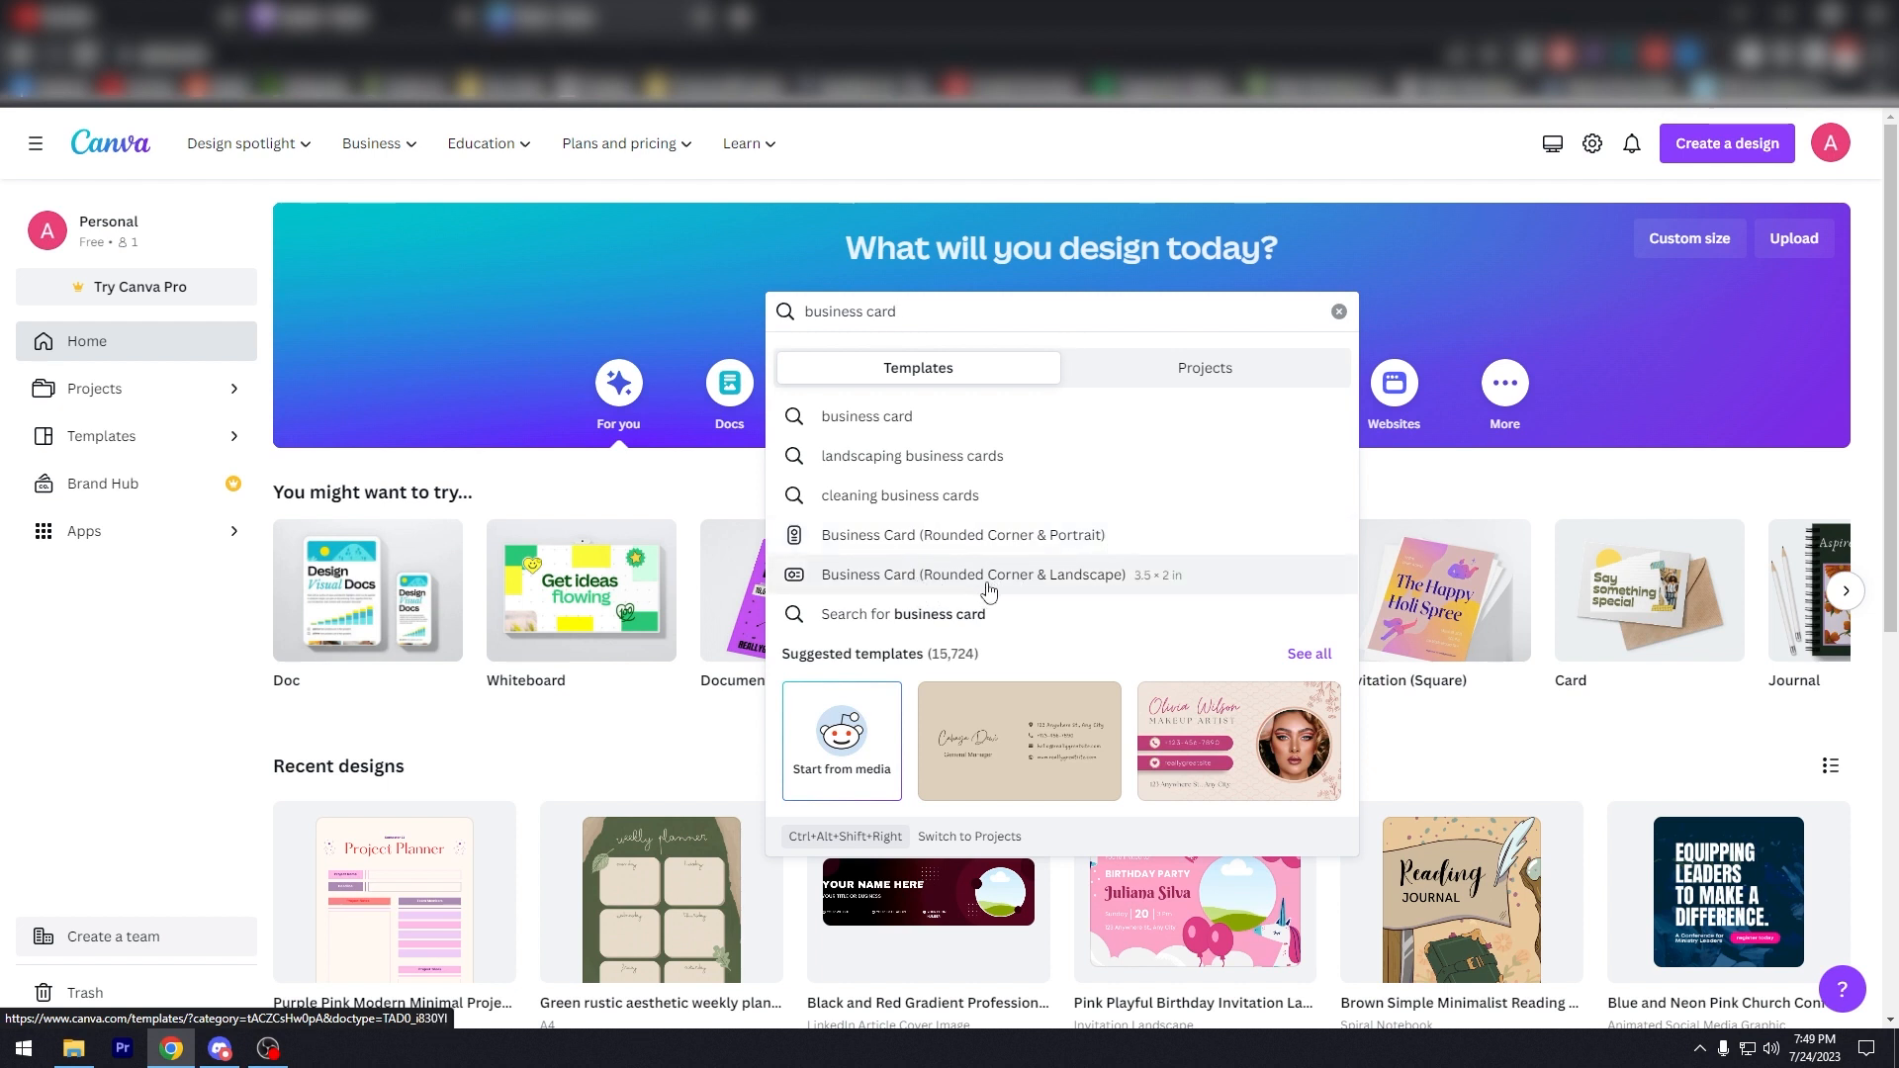
left_click(1168, 591)
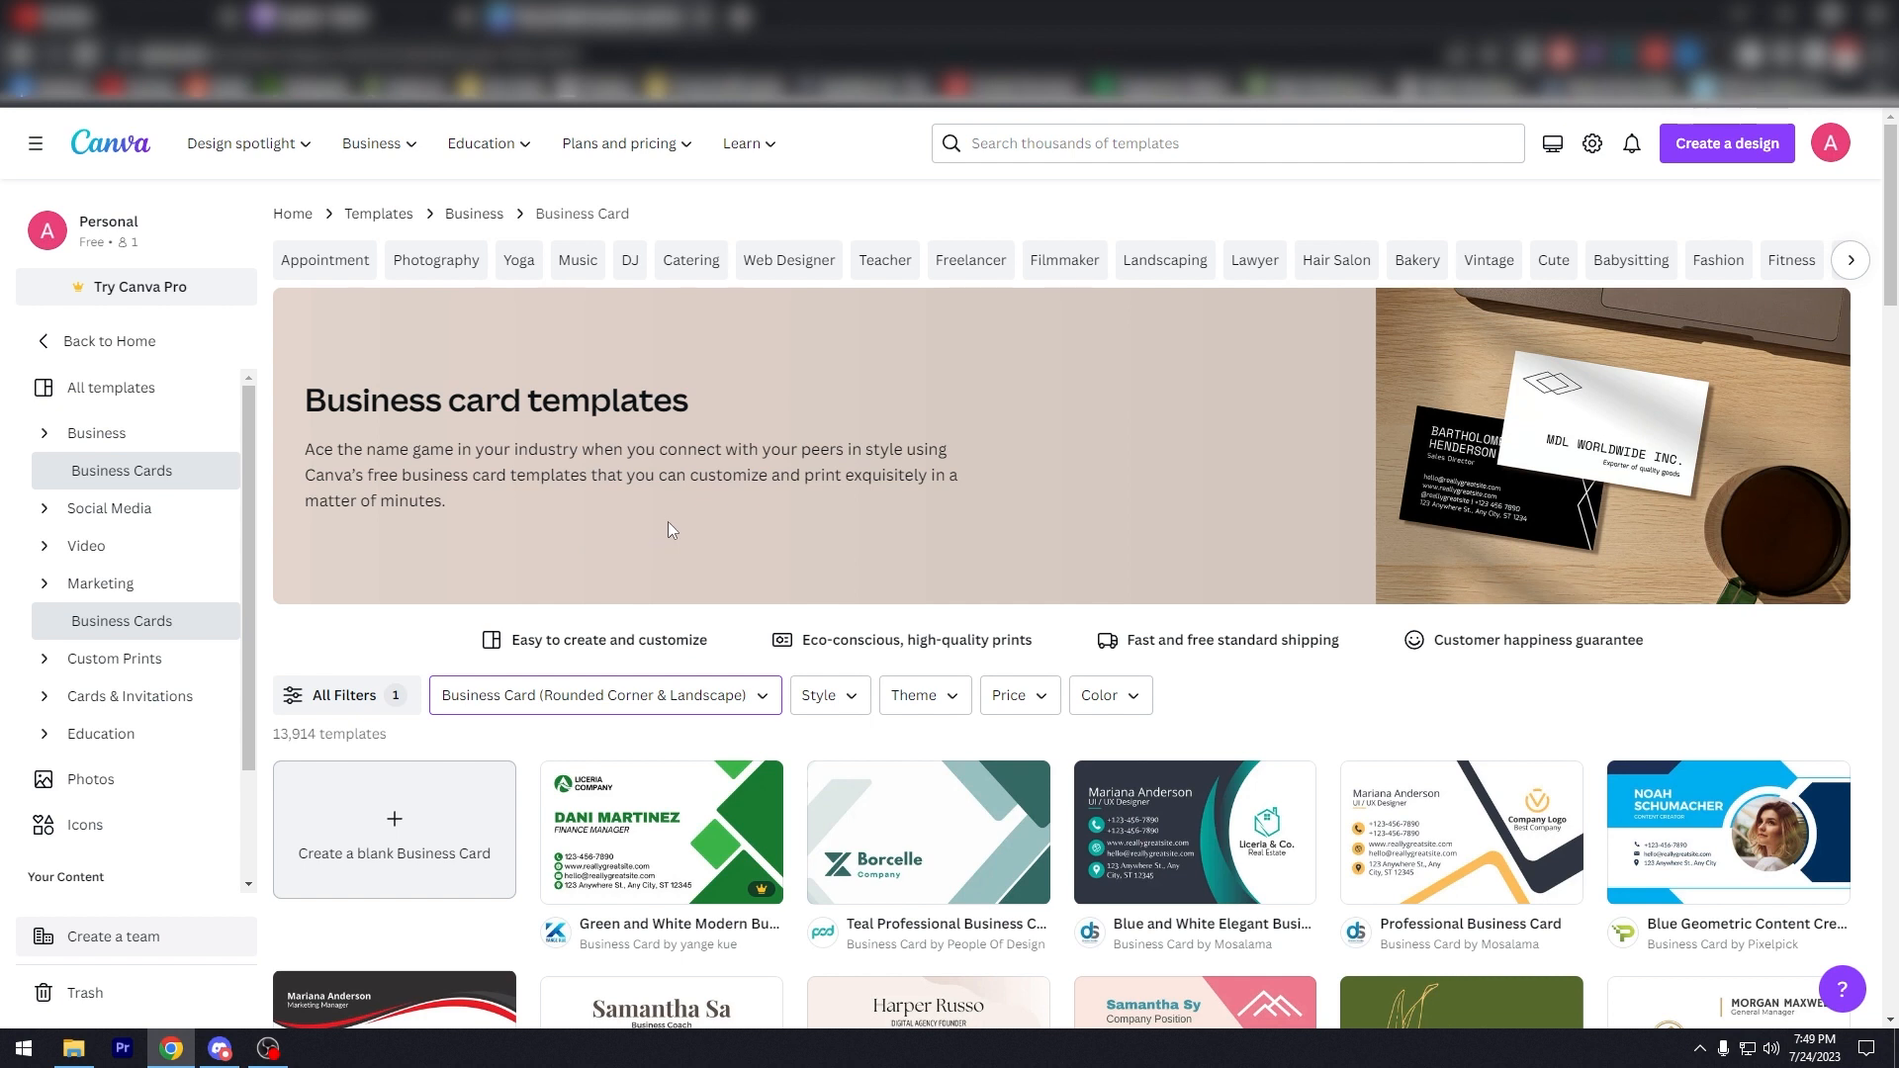
scroll(716, 466, "down", 2)
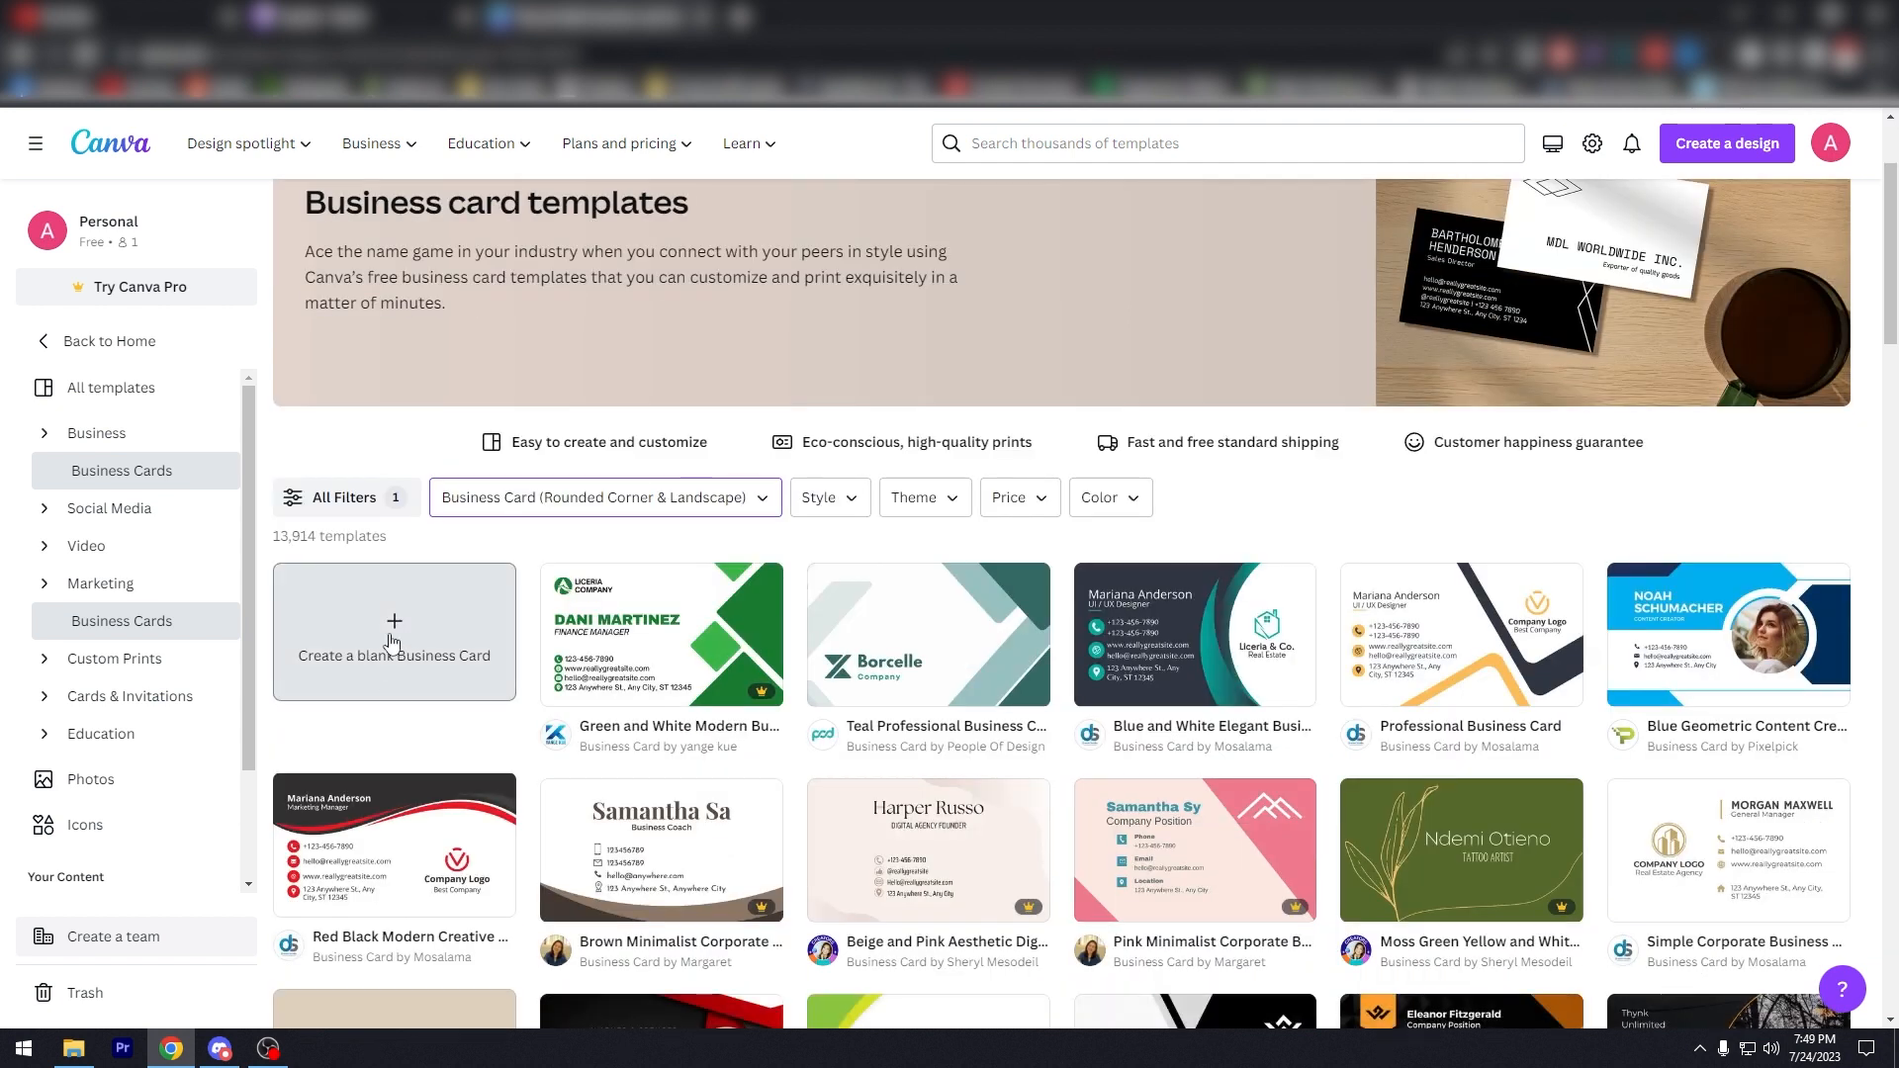
left_click(428, 656)
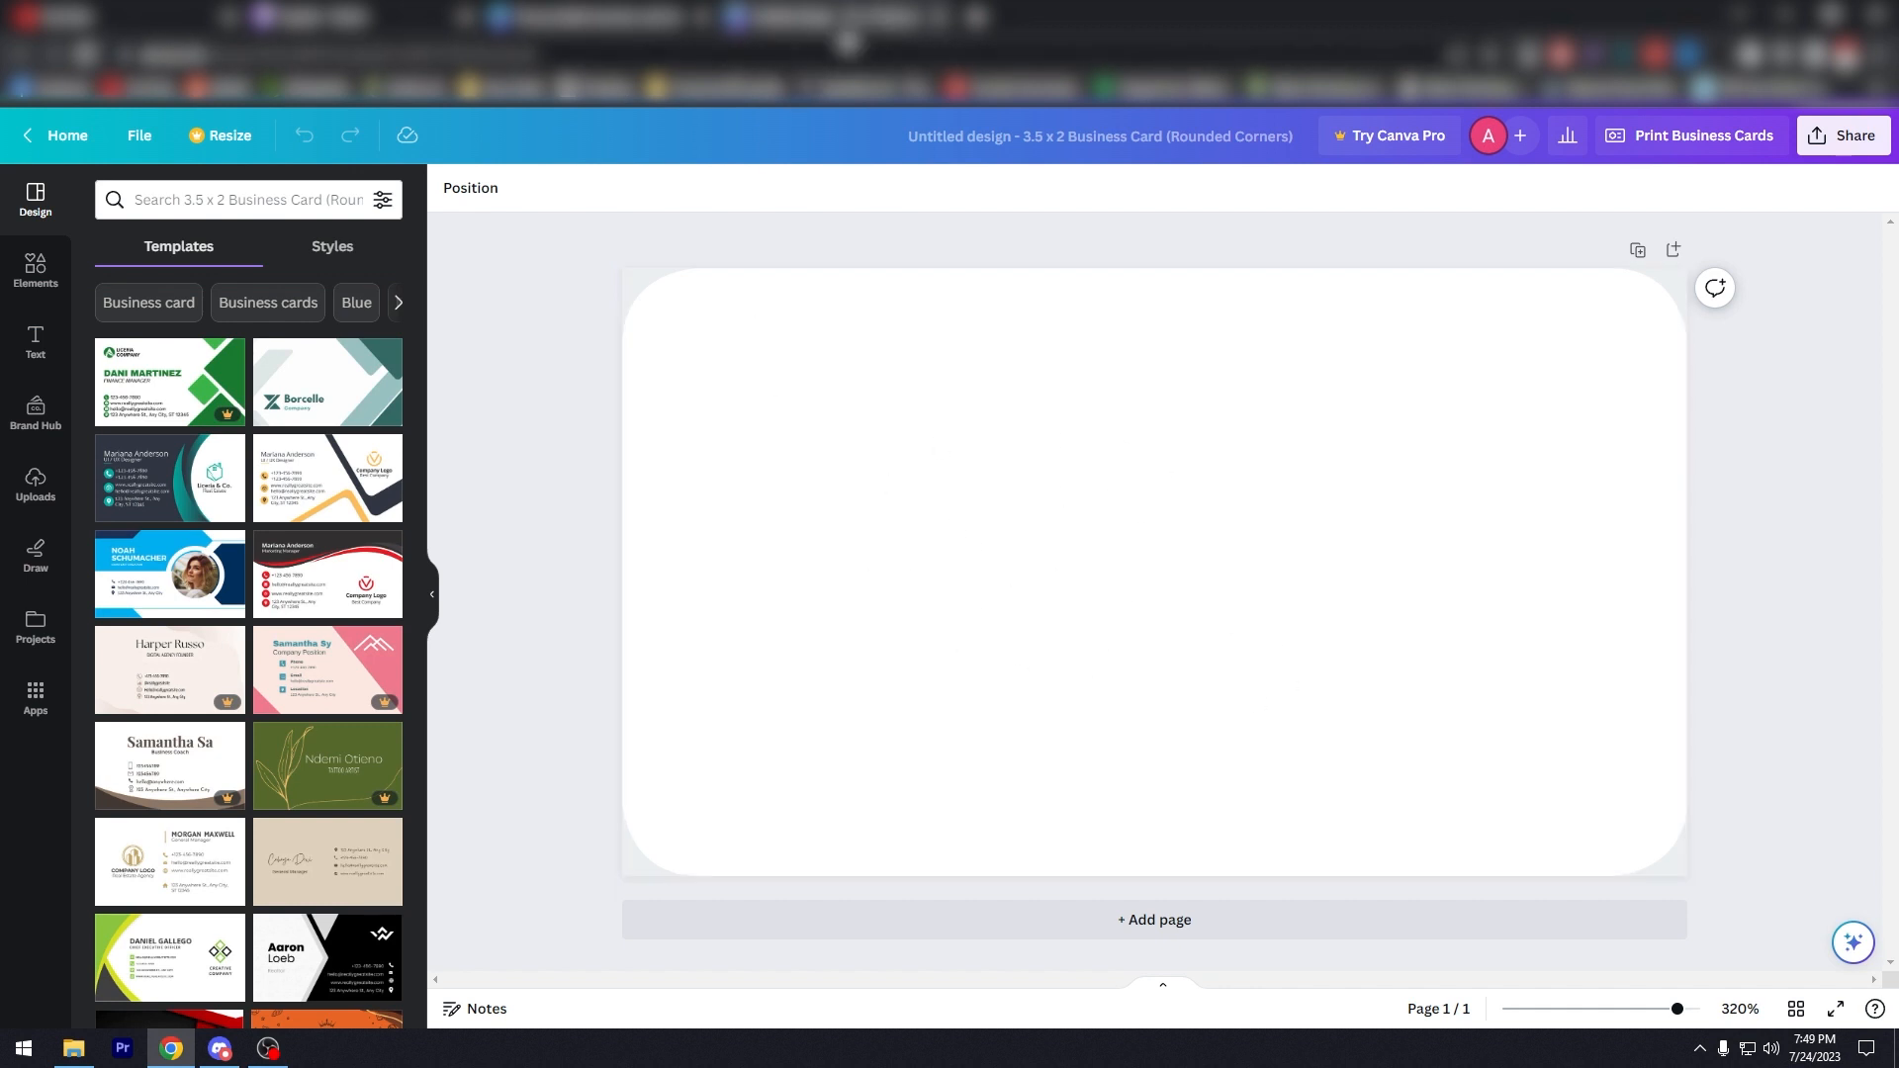
left_click(315, 591)
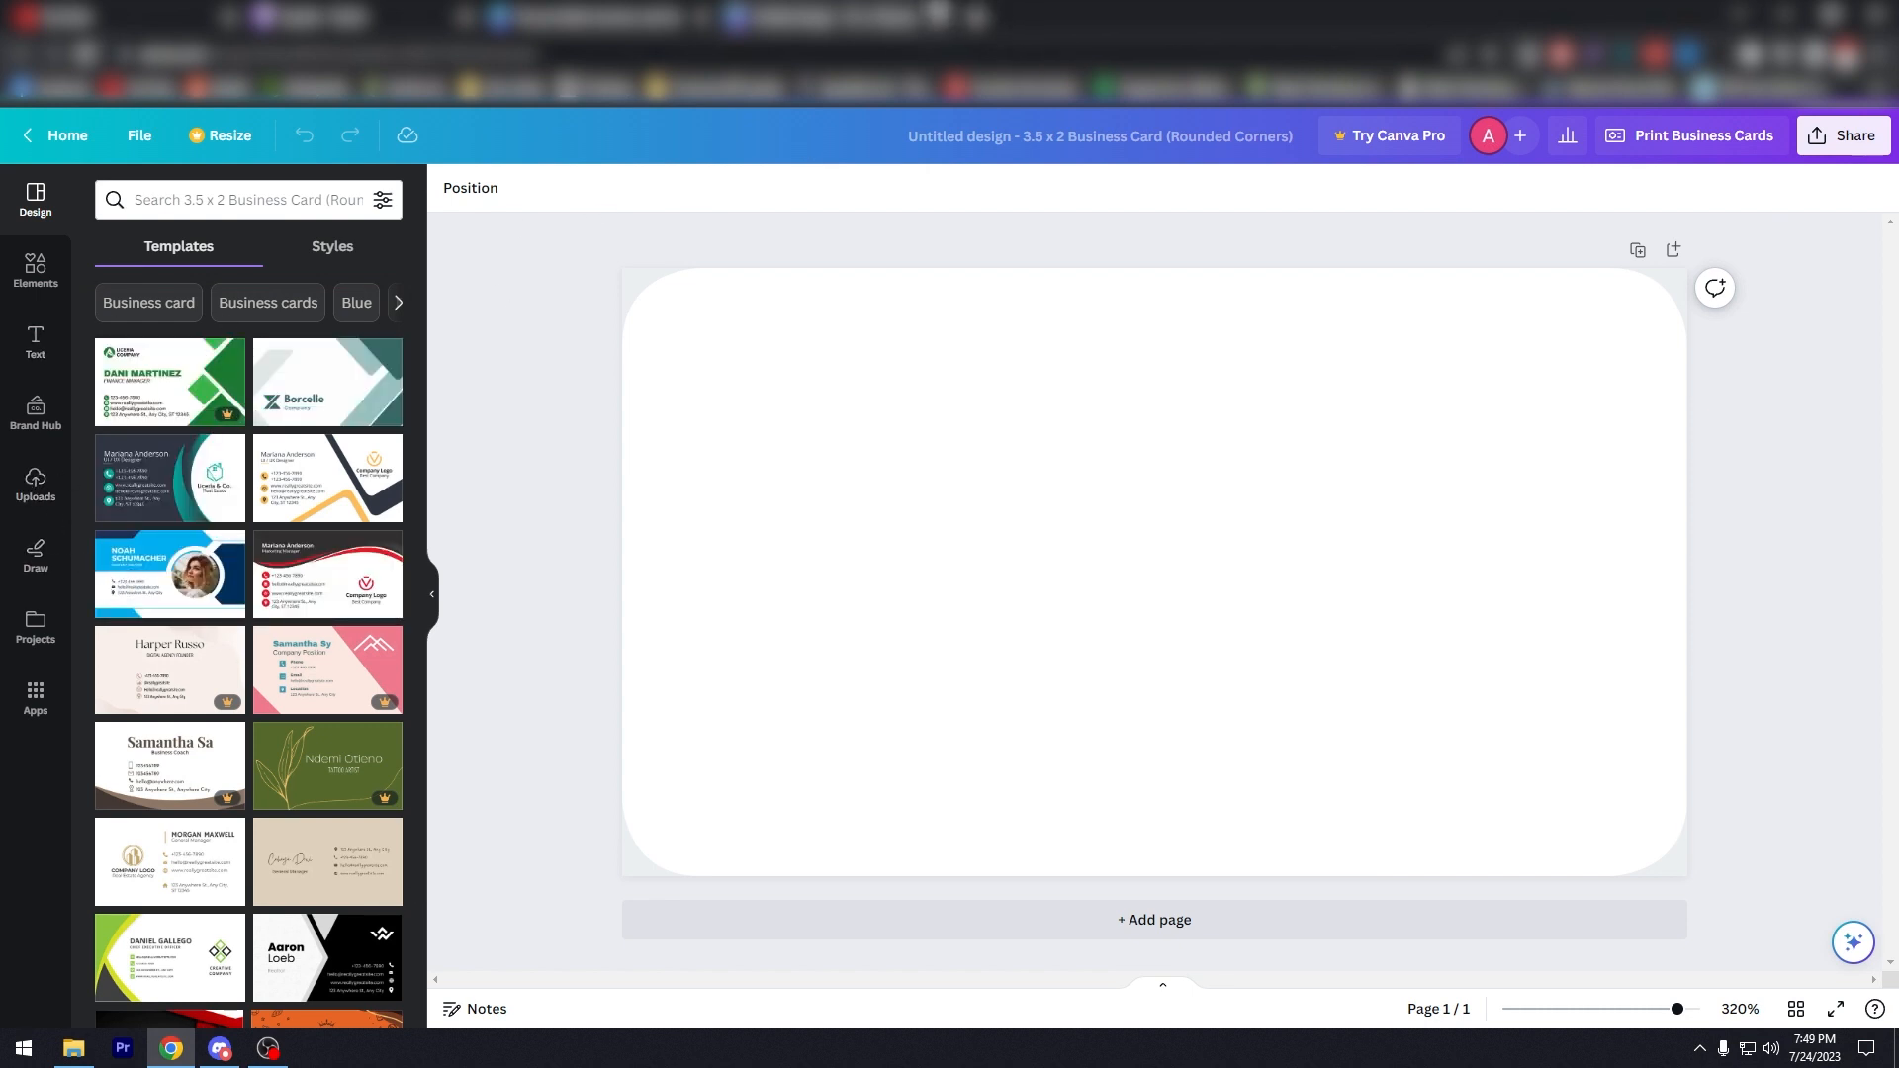
left_click(937, 17)
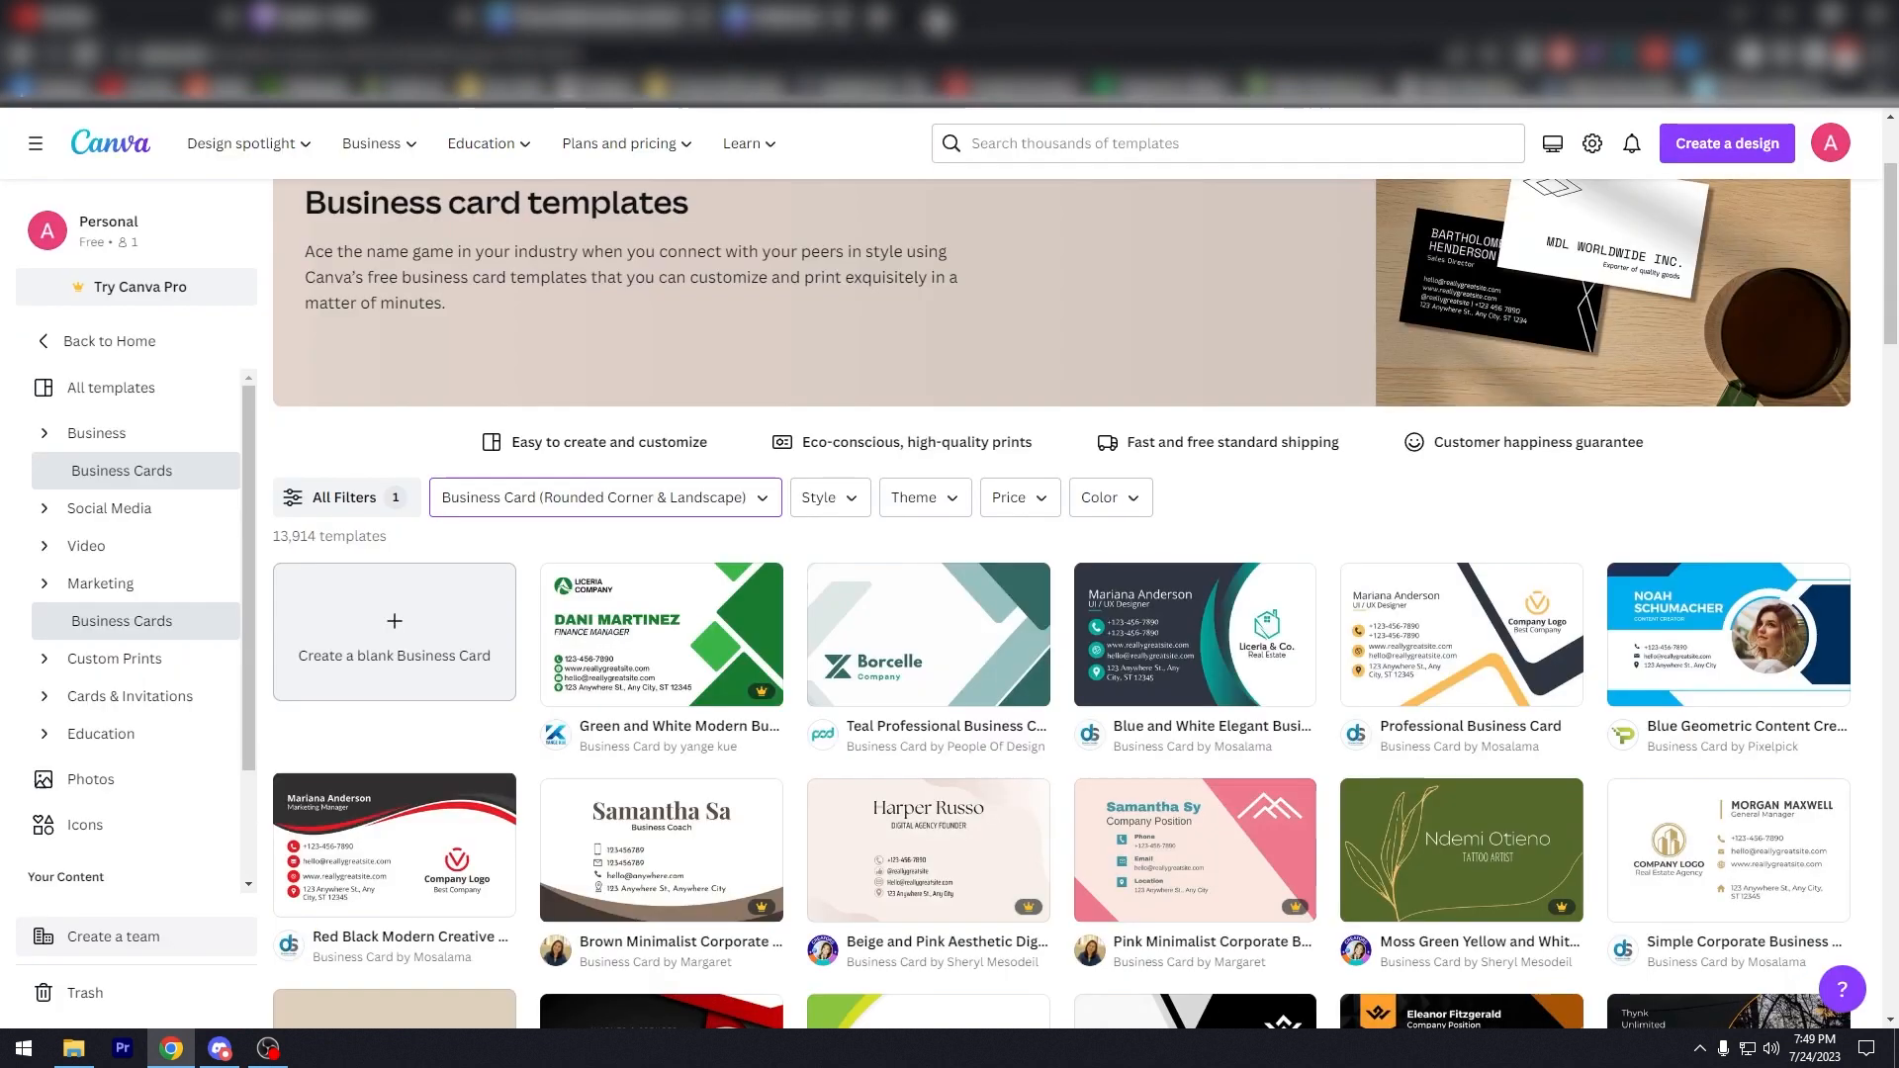
Step: Scroll through the templates and go to the Canva Pro page via Plans and pricing
scroll(535, 631, "down", 1)
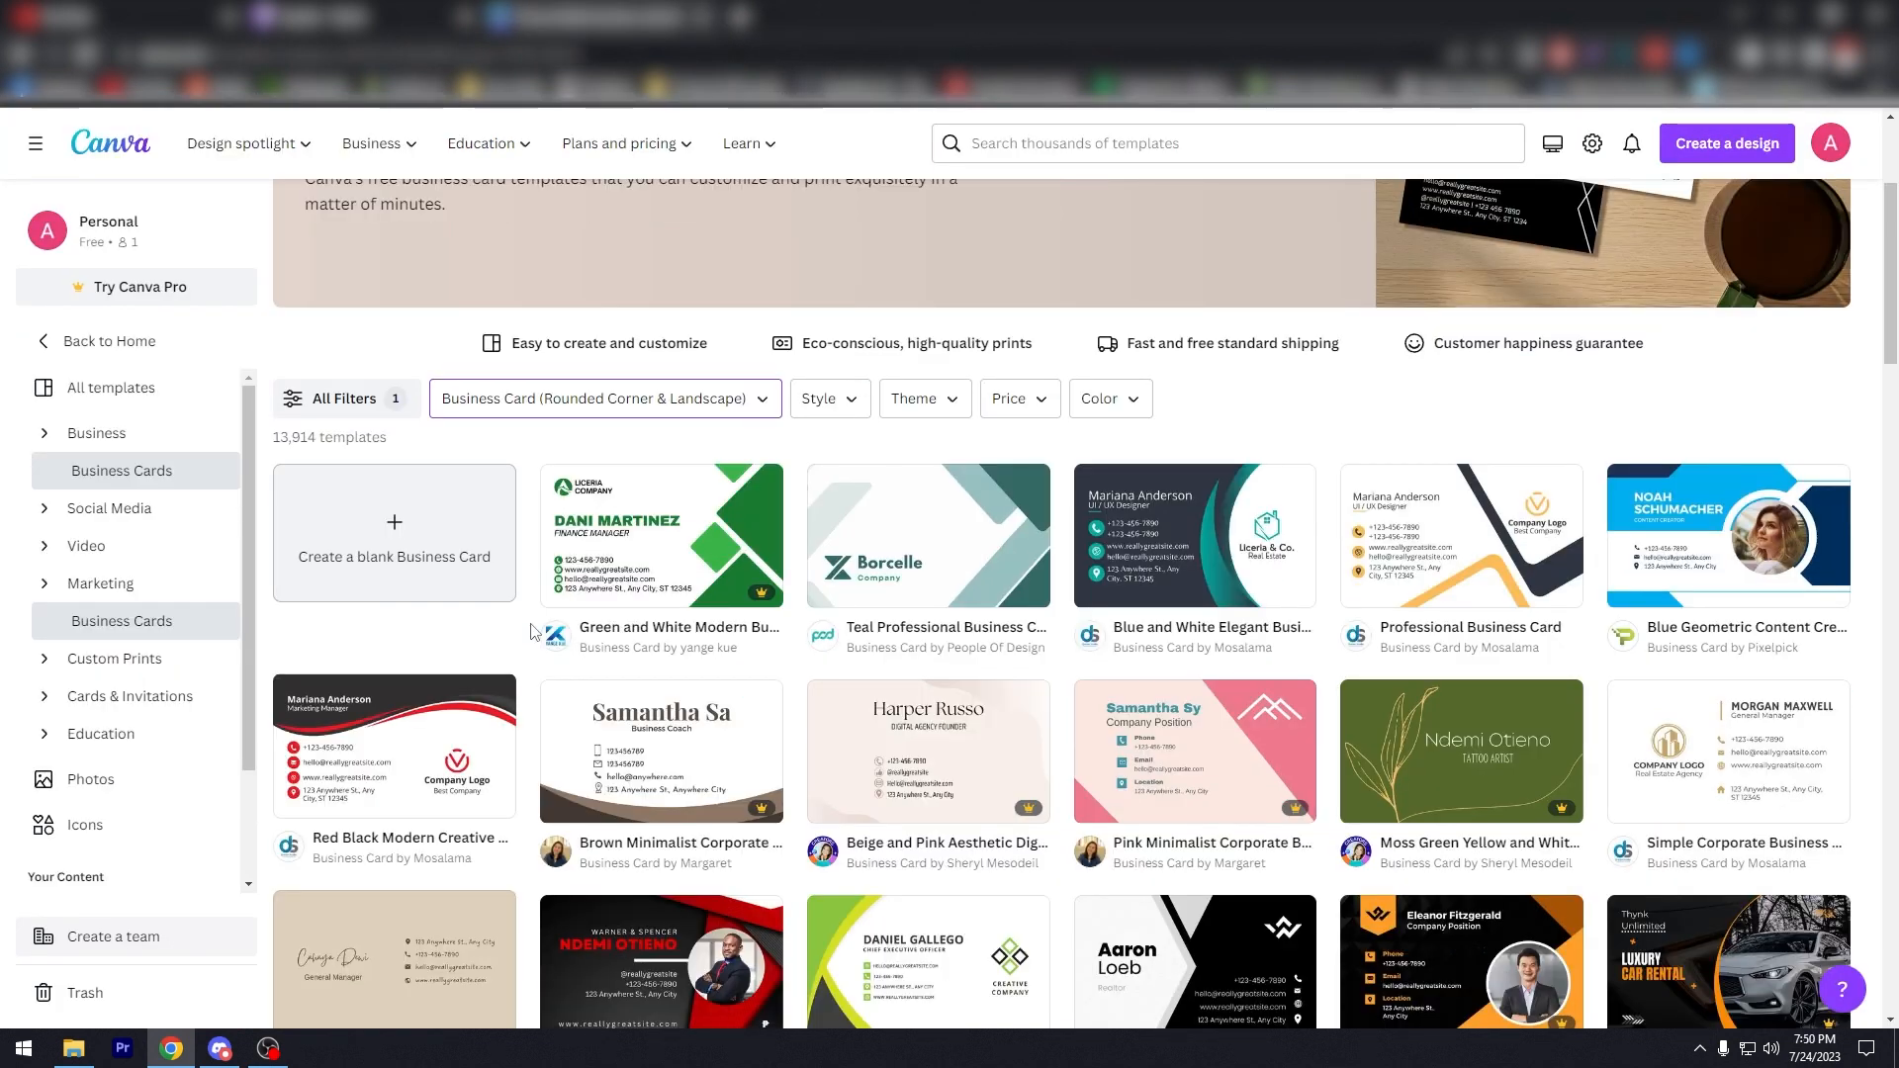
scroll(534, 631, "down", 1)
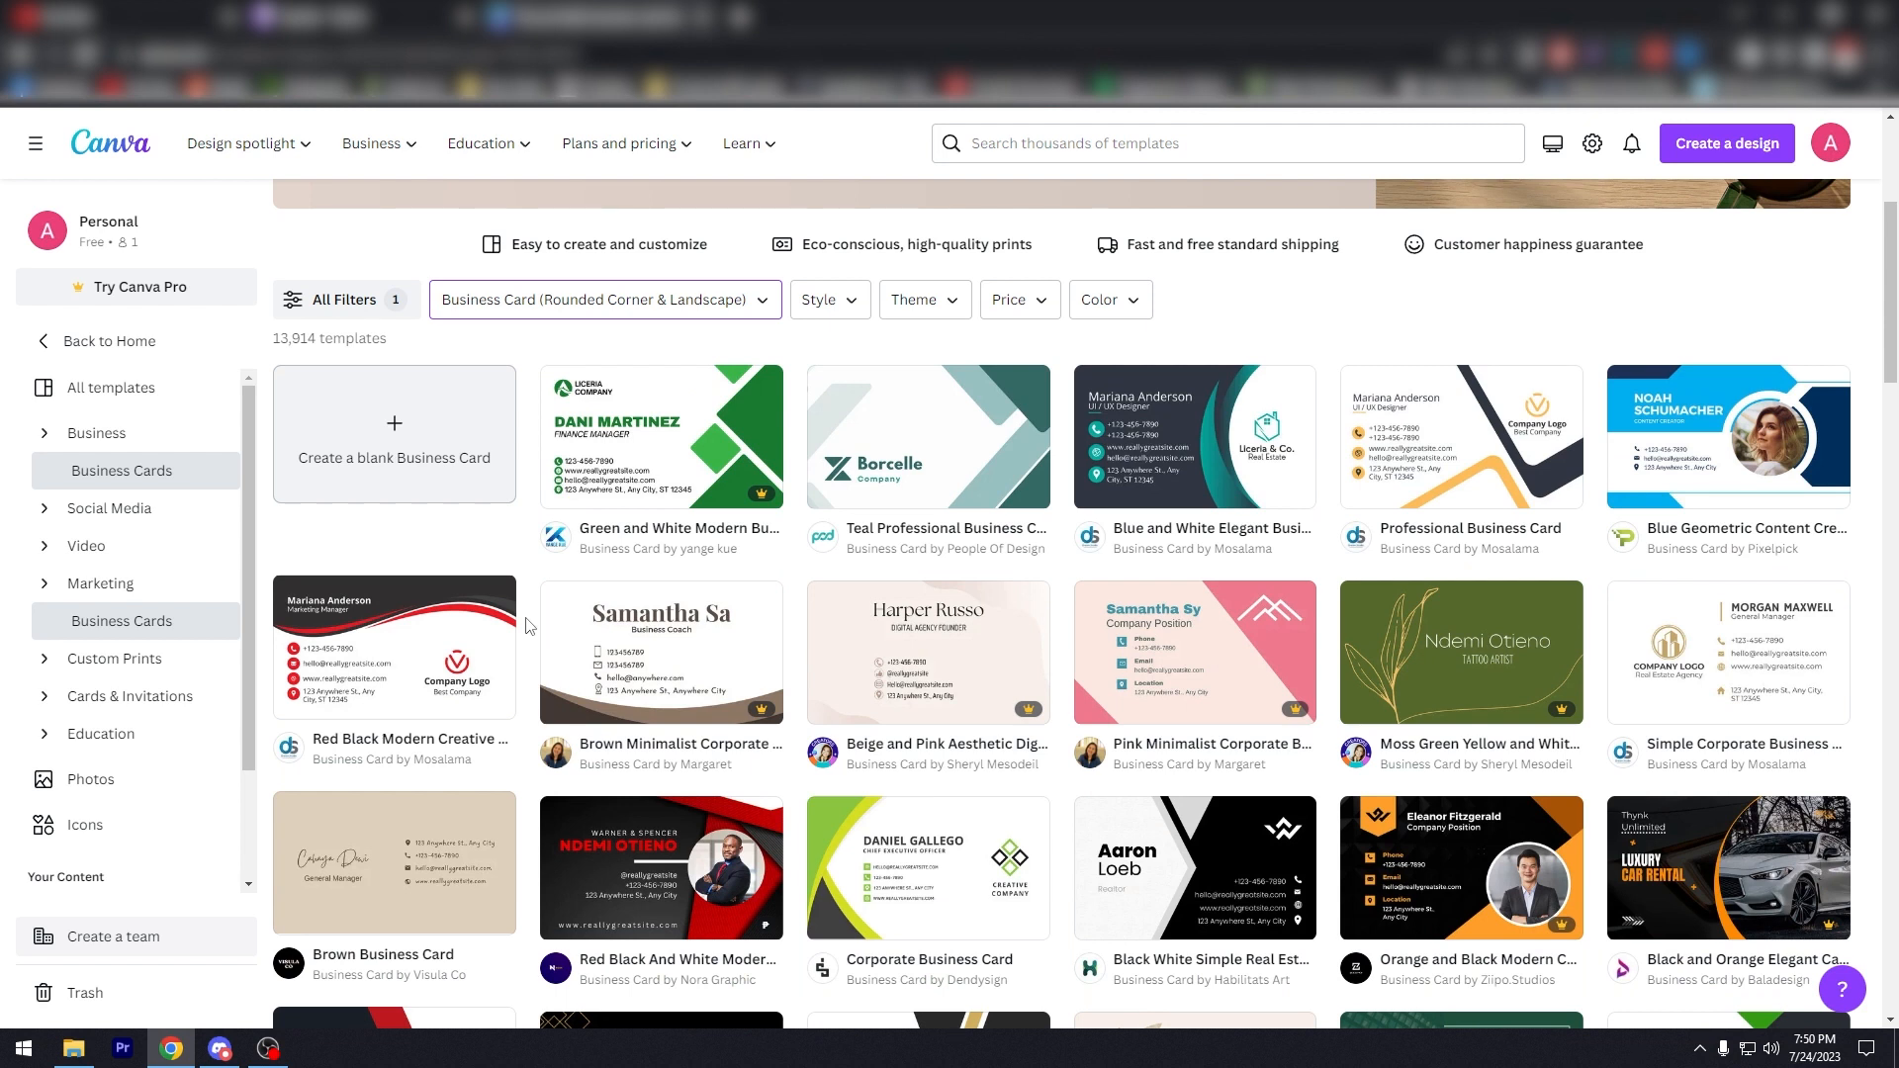
mouse_move(728, 488)
mouse_move(638, 145)
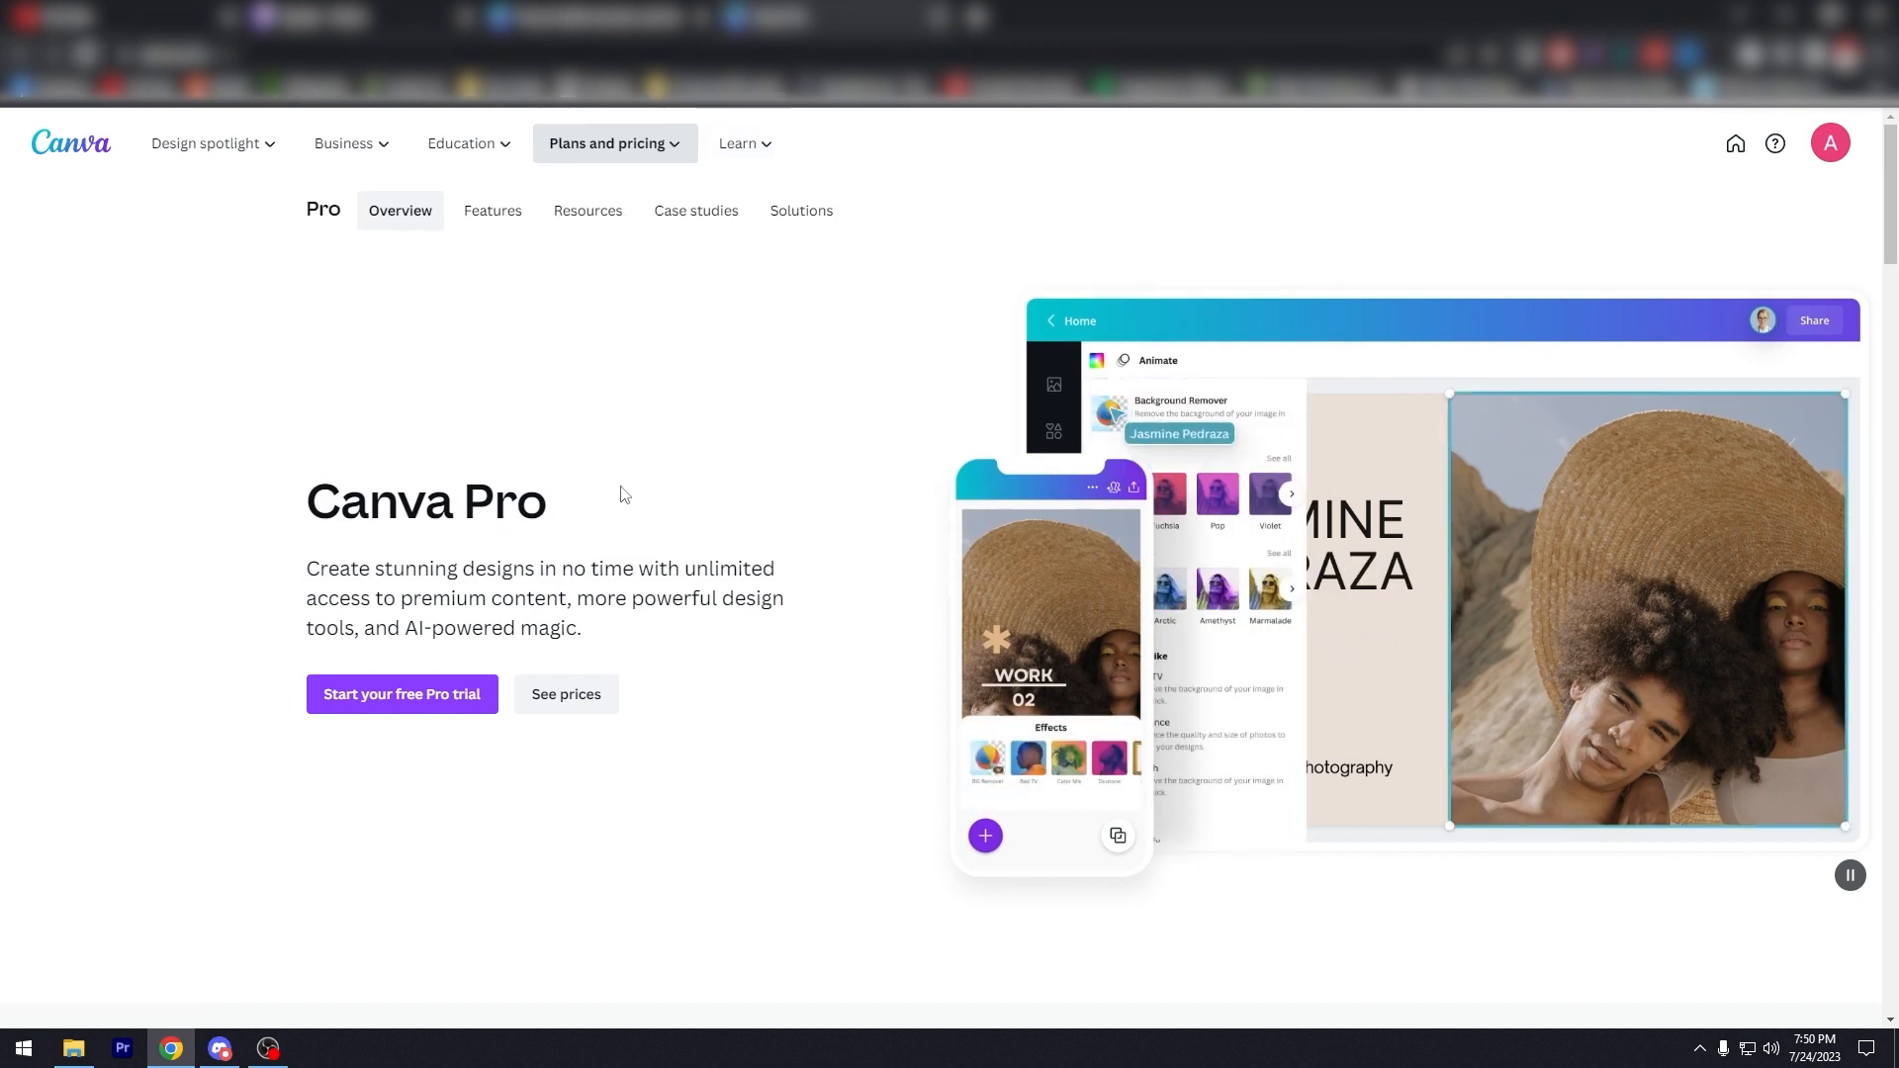
Step: Scroll to the pricing cards and expand the full list of Pro features
scroll(548, 502, "down", 5)
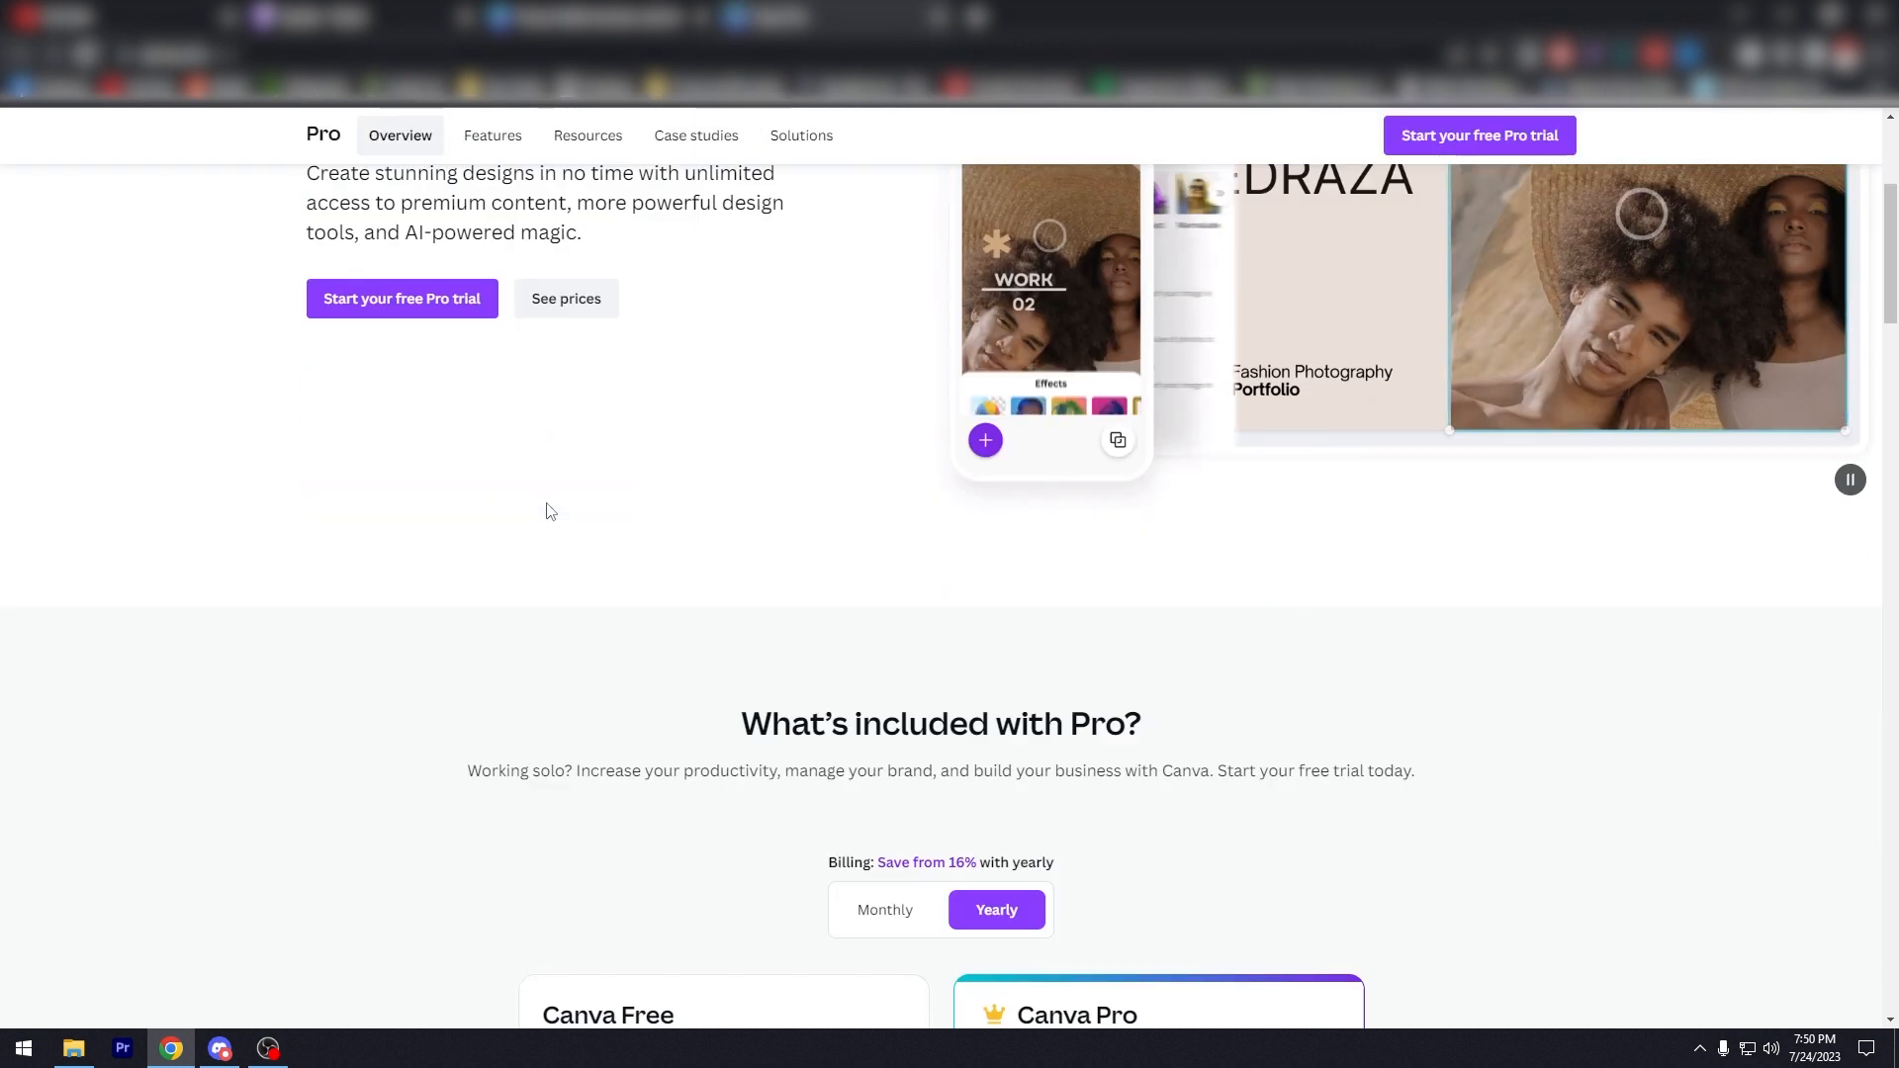
scroll(551, 510, "down", 5)
scroll(515, 508, "up", 10)
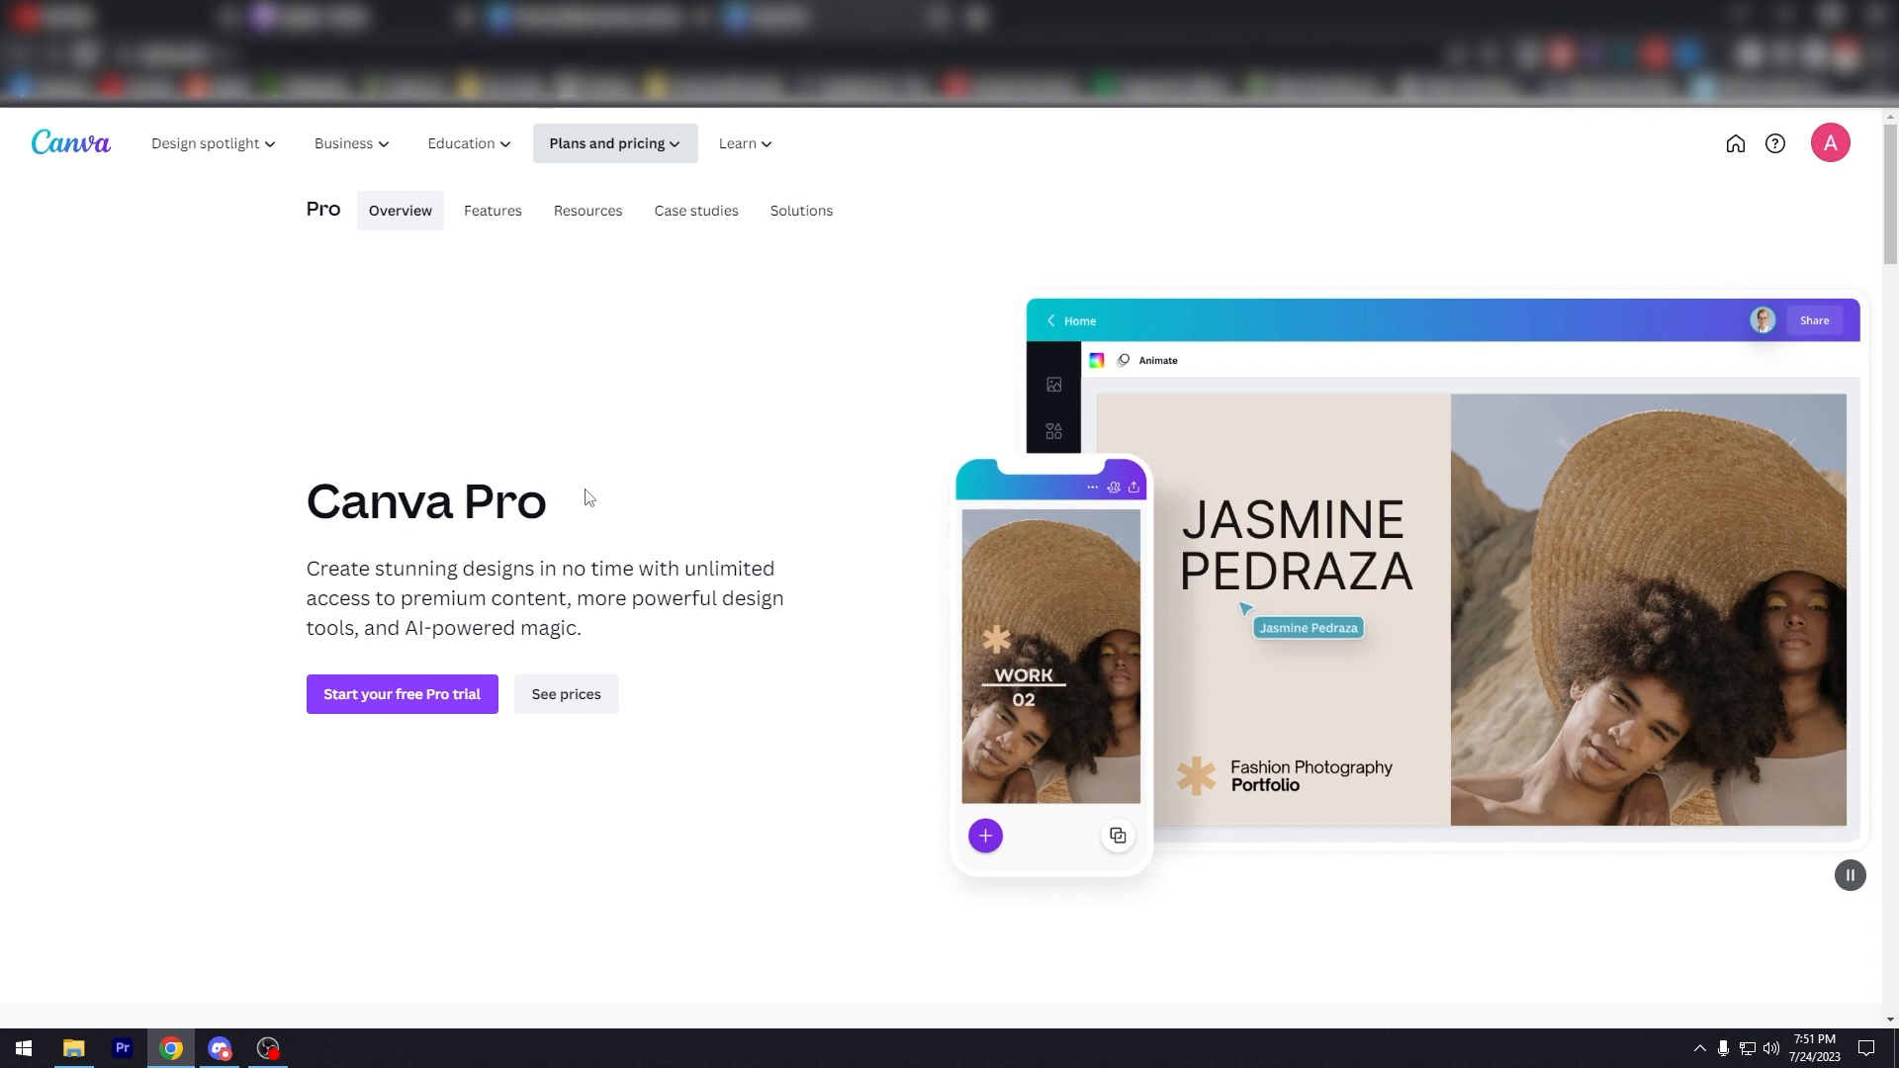
scroll(588, 496, "down", 8)
scroll(451, 497, "down", 3)
scroll(447, 496, "up", 1)
scroll(447, 497, "down", 1)
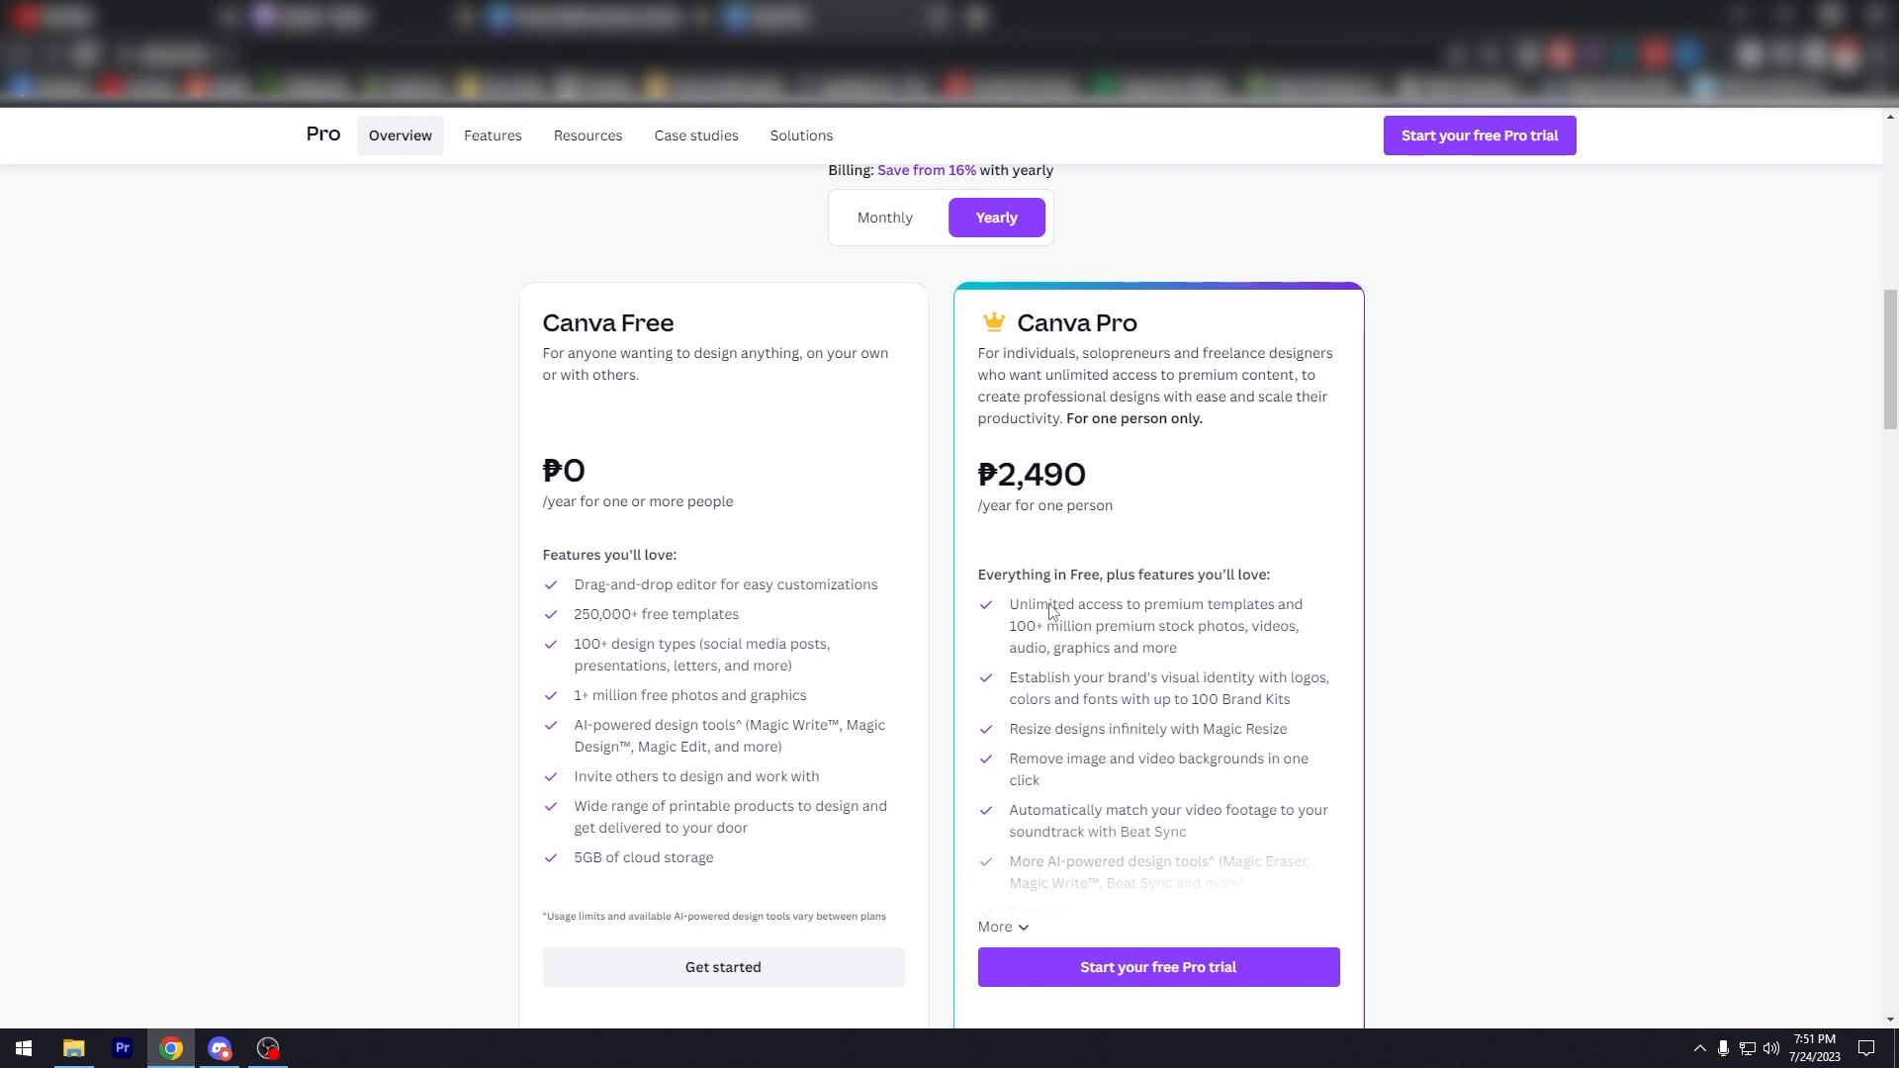
left_click(1007, 927)
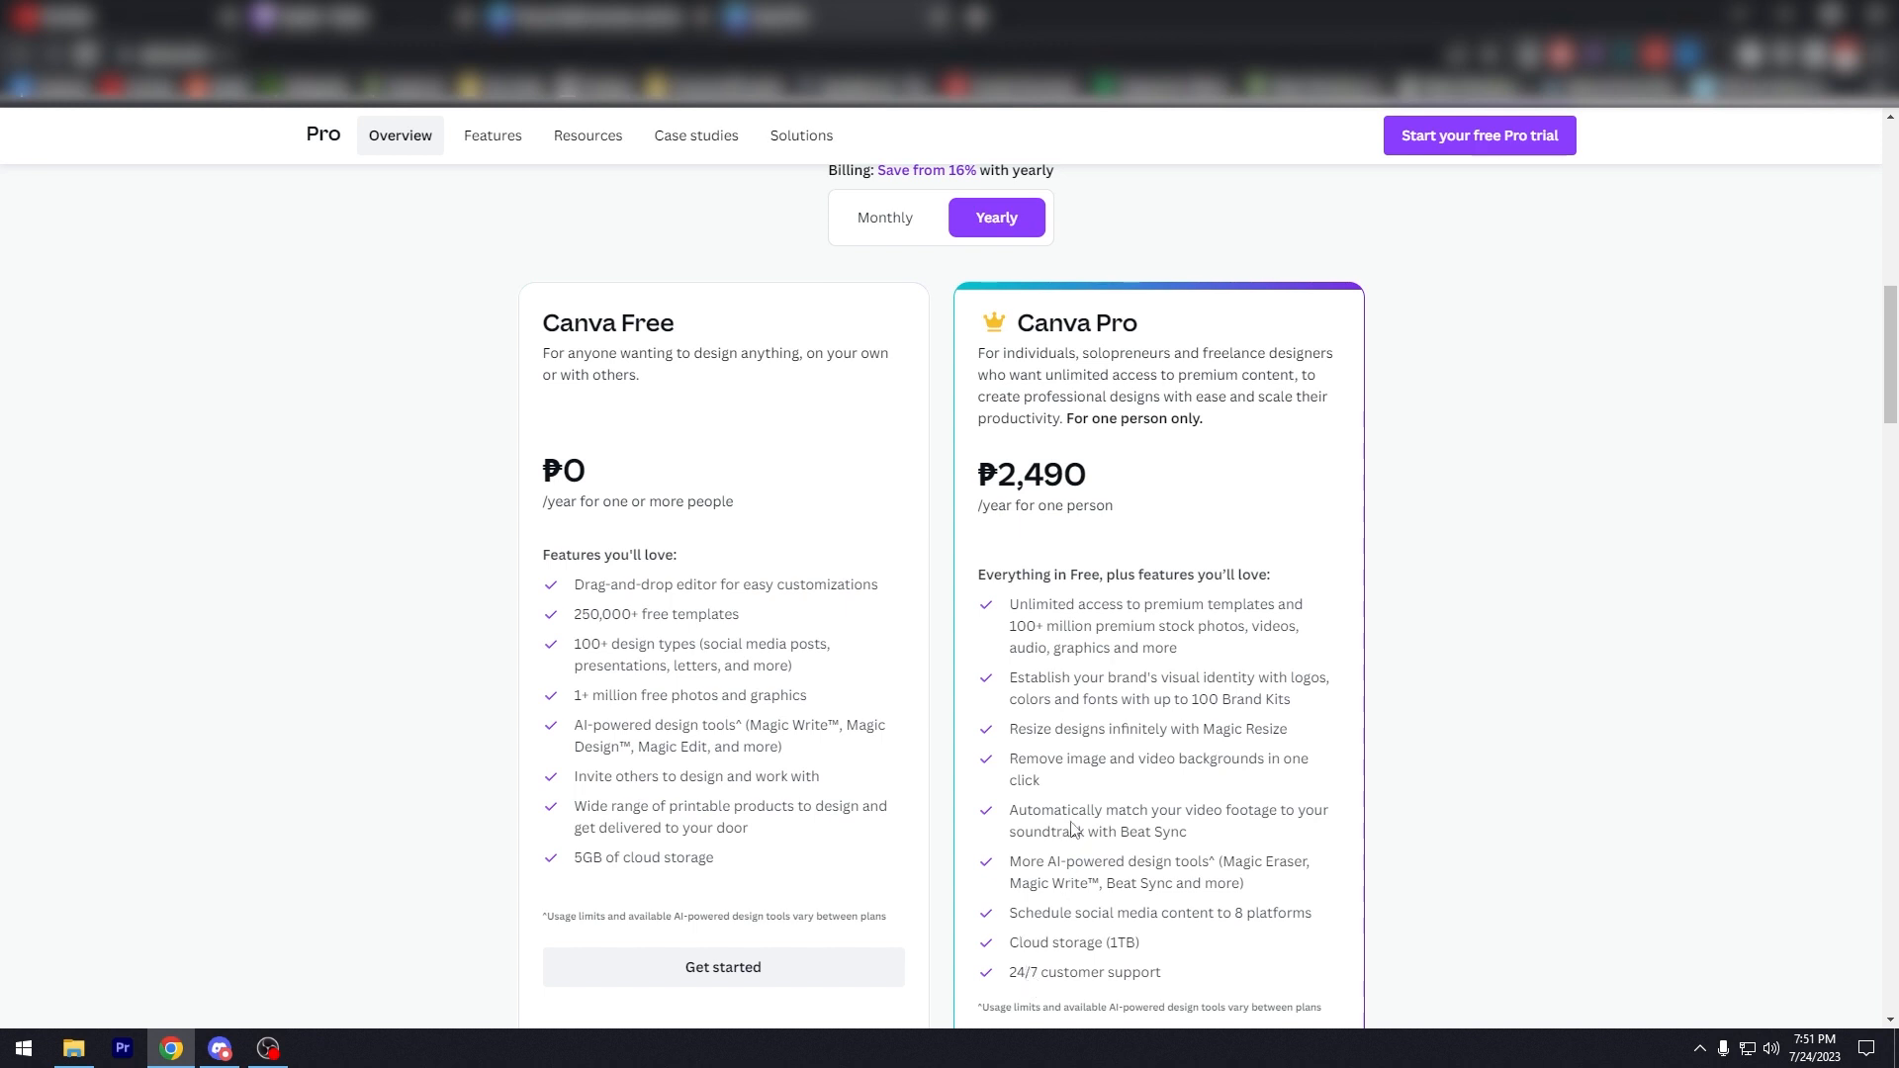
Step: Switch the plan prices to monthly billing
left_click(880, 226)
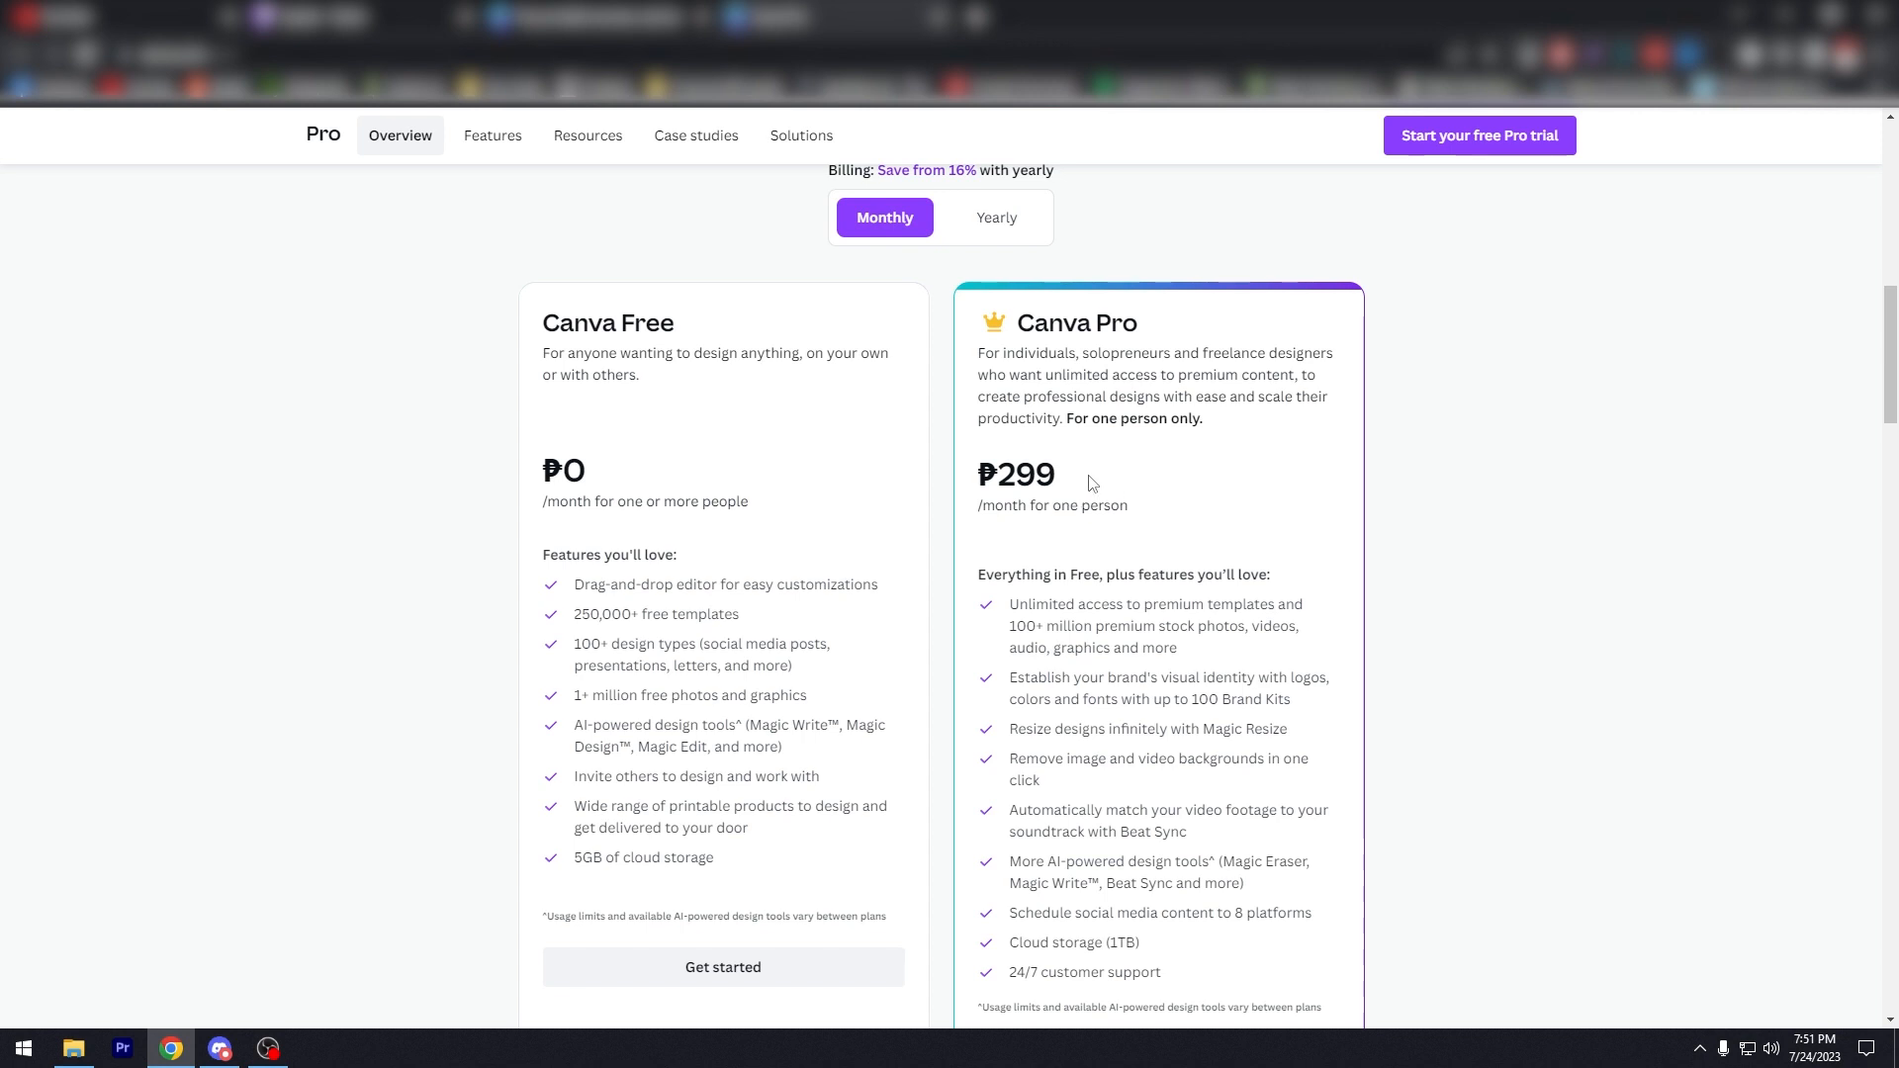
scroll(1084, 481, "down", 5)
scroll(1084, 481, "up", 5)
Step: Return to the business card templates and open the Green Gray Modern Minimalist Corporate card
left_click(621, 16)
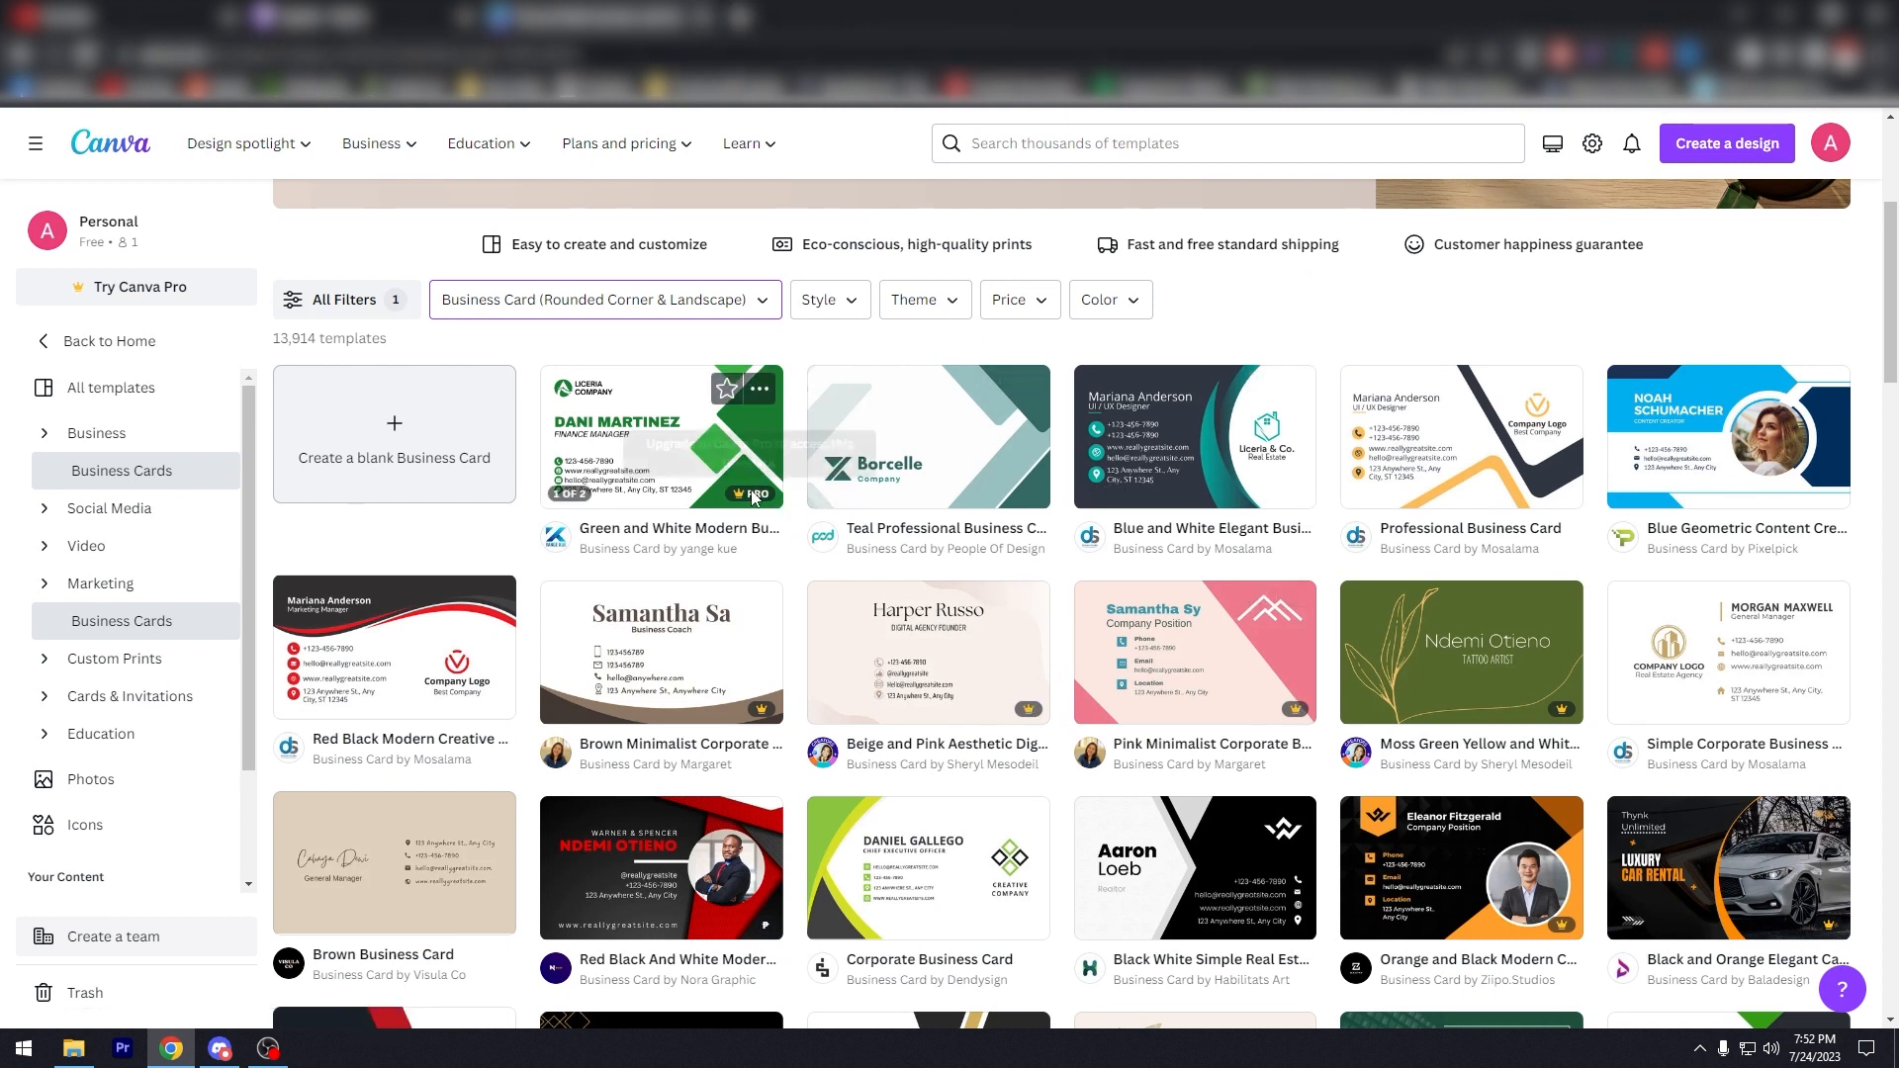
scroll(1236, 682, "down", 1)
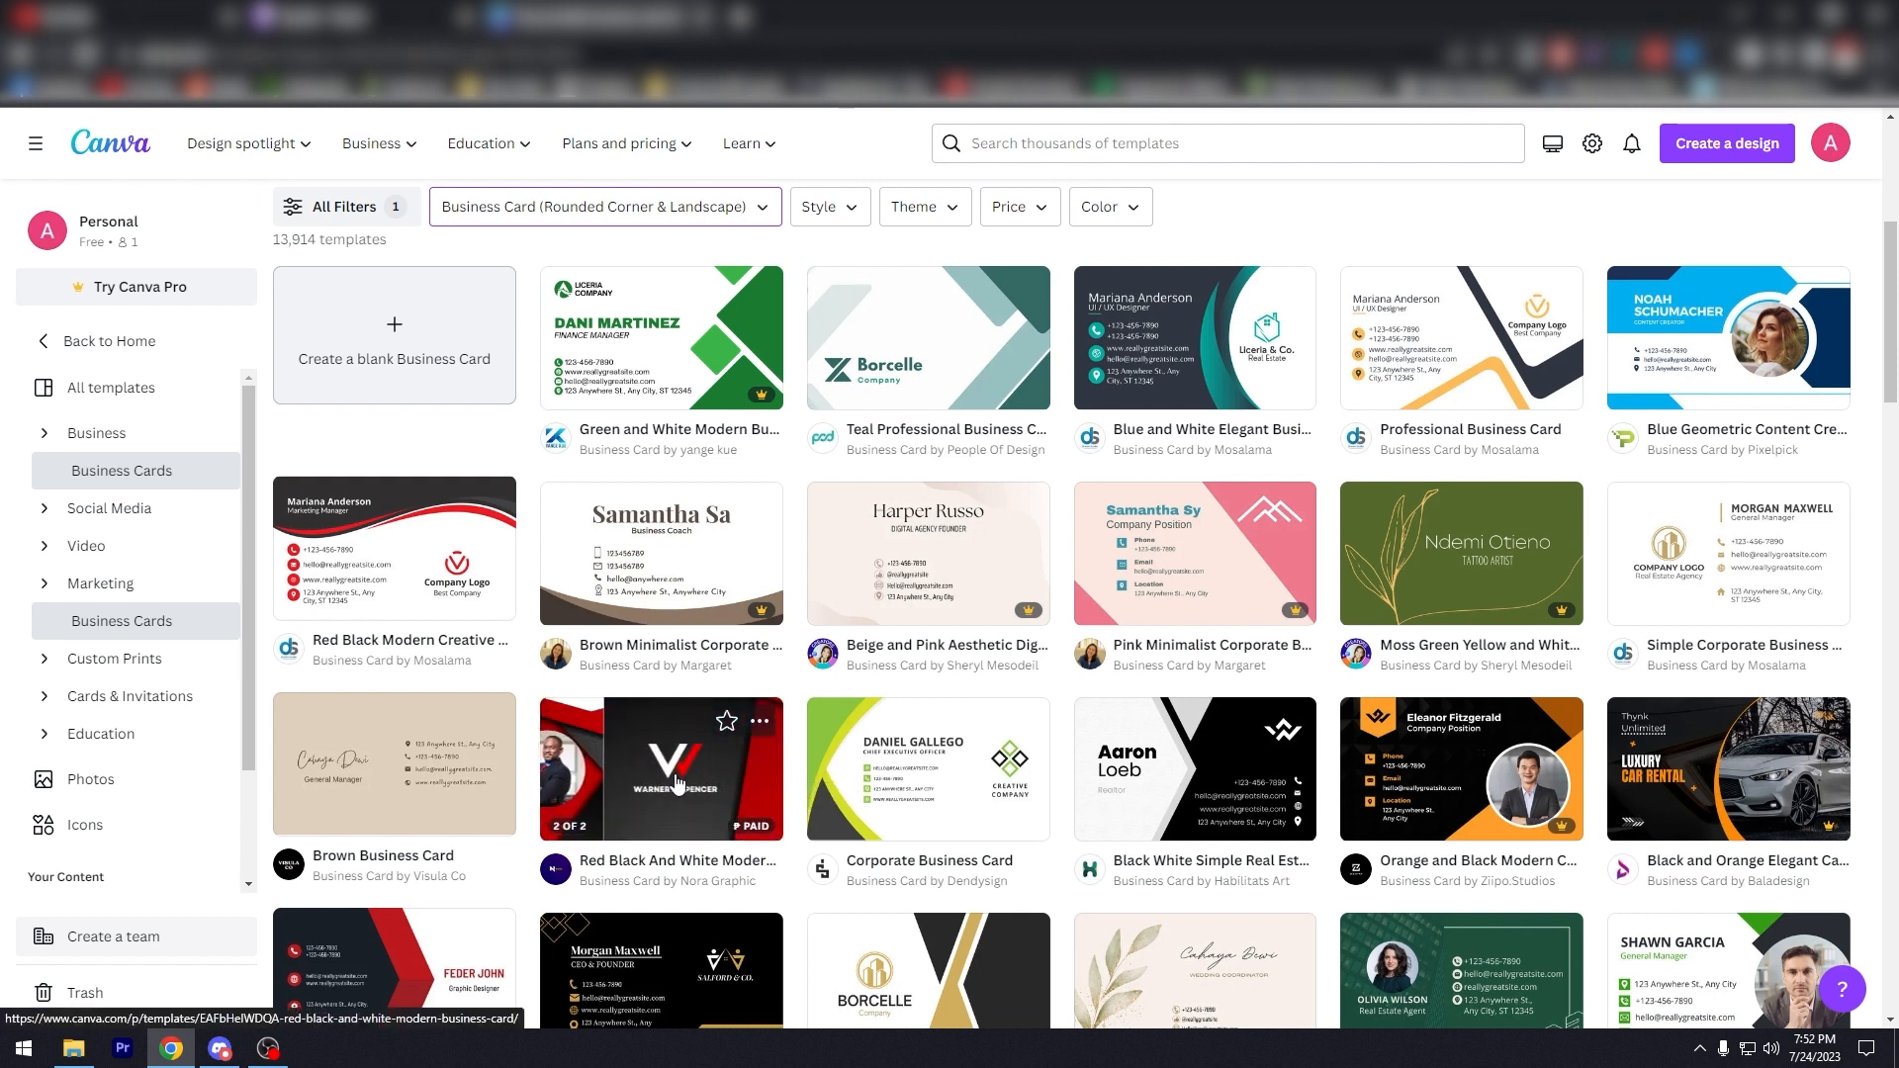
scroll(677, 784, "down", 3)
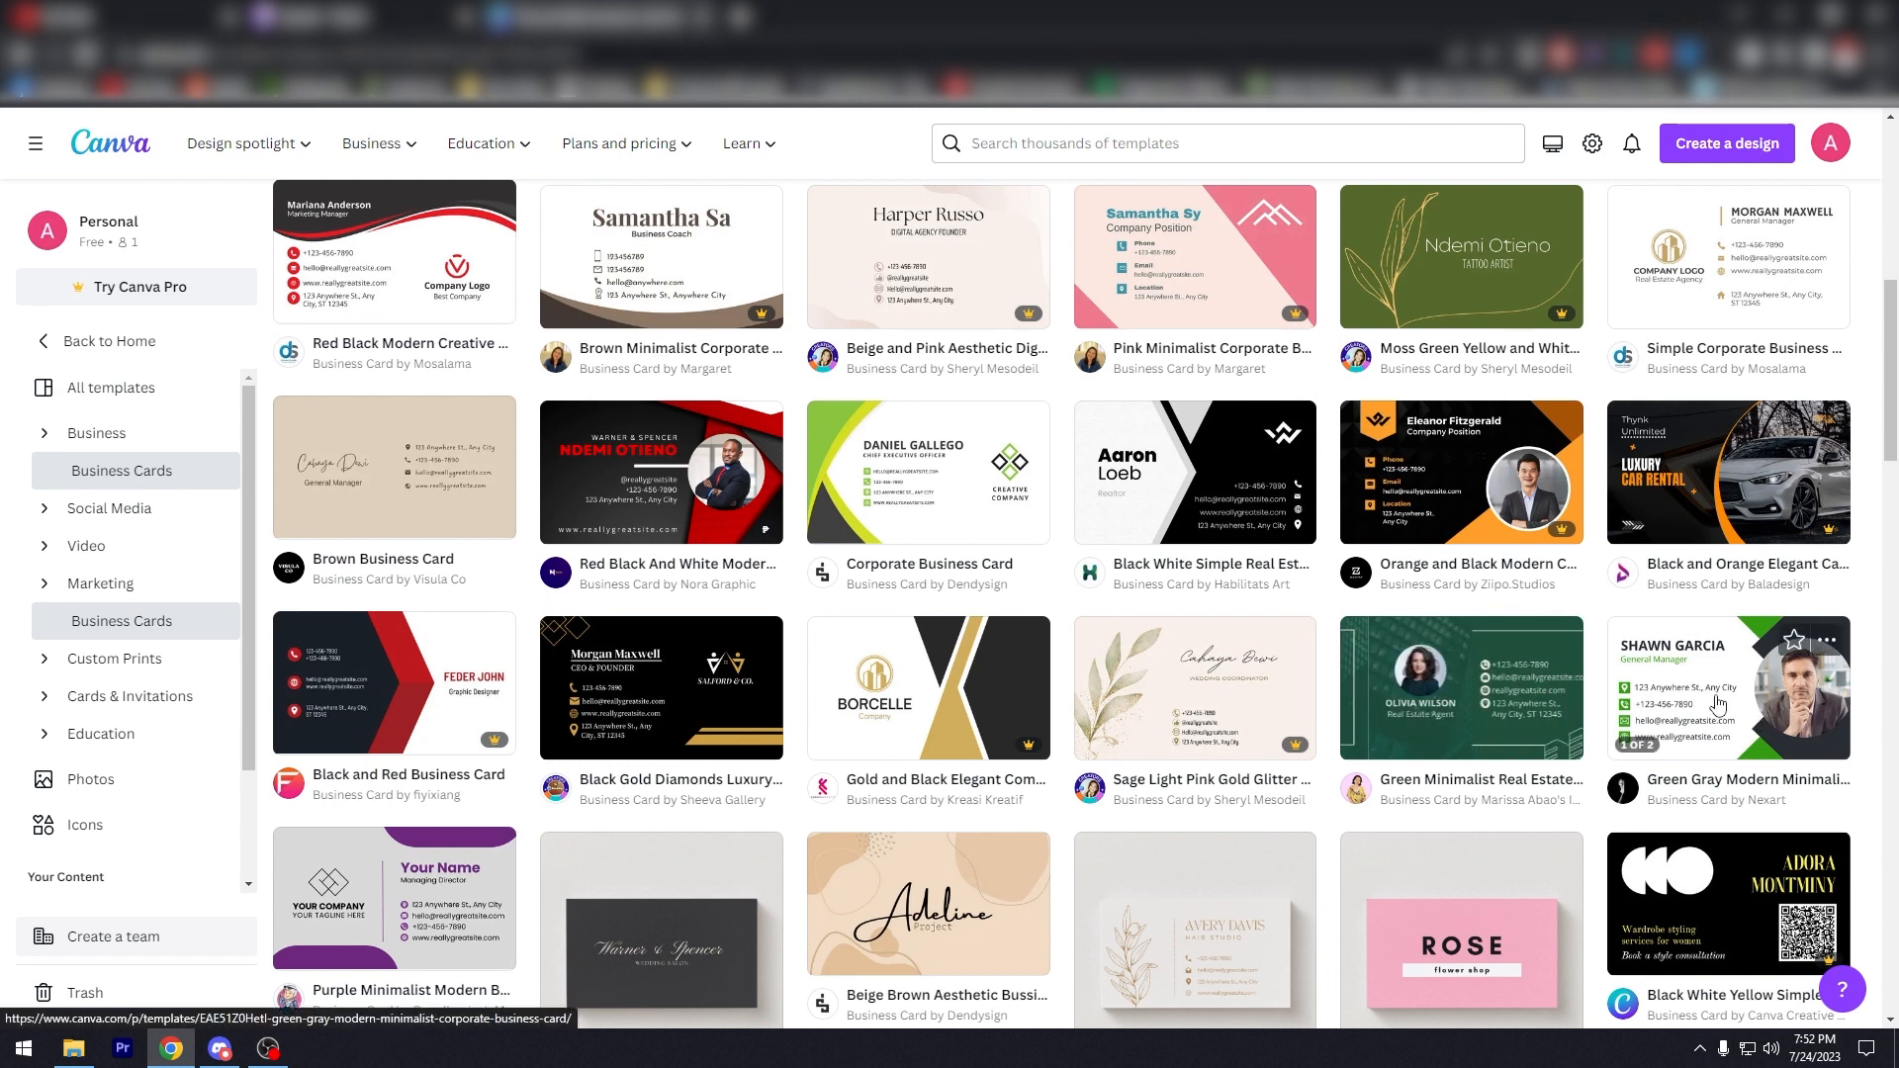
scroll(1690, 661, "down", 1)
left_click(1689, 561)
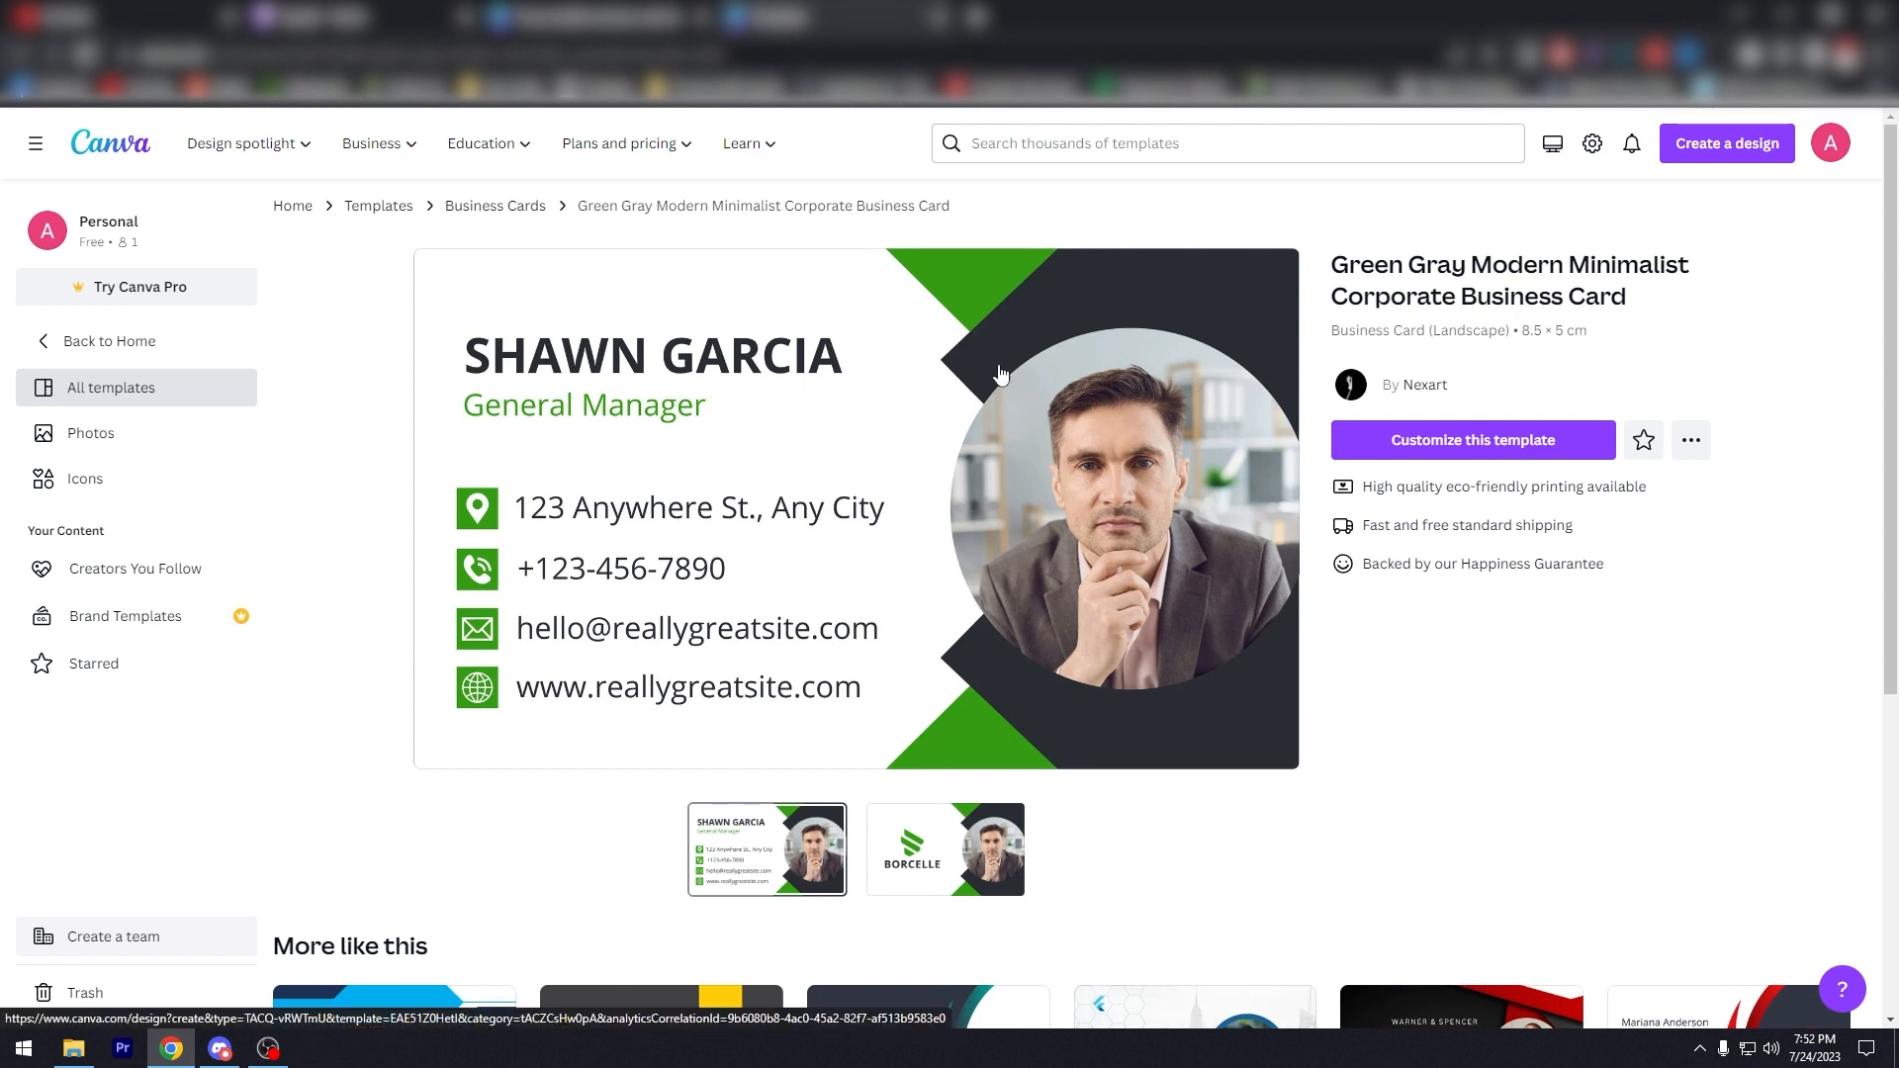
Step: Open the template in the editor, try removing the circular portrait photo, then restore it
left_click(1444, 442)
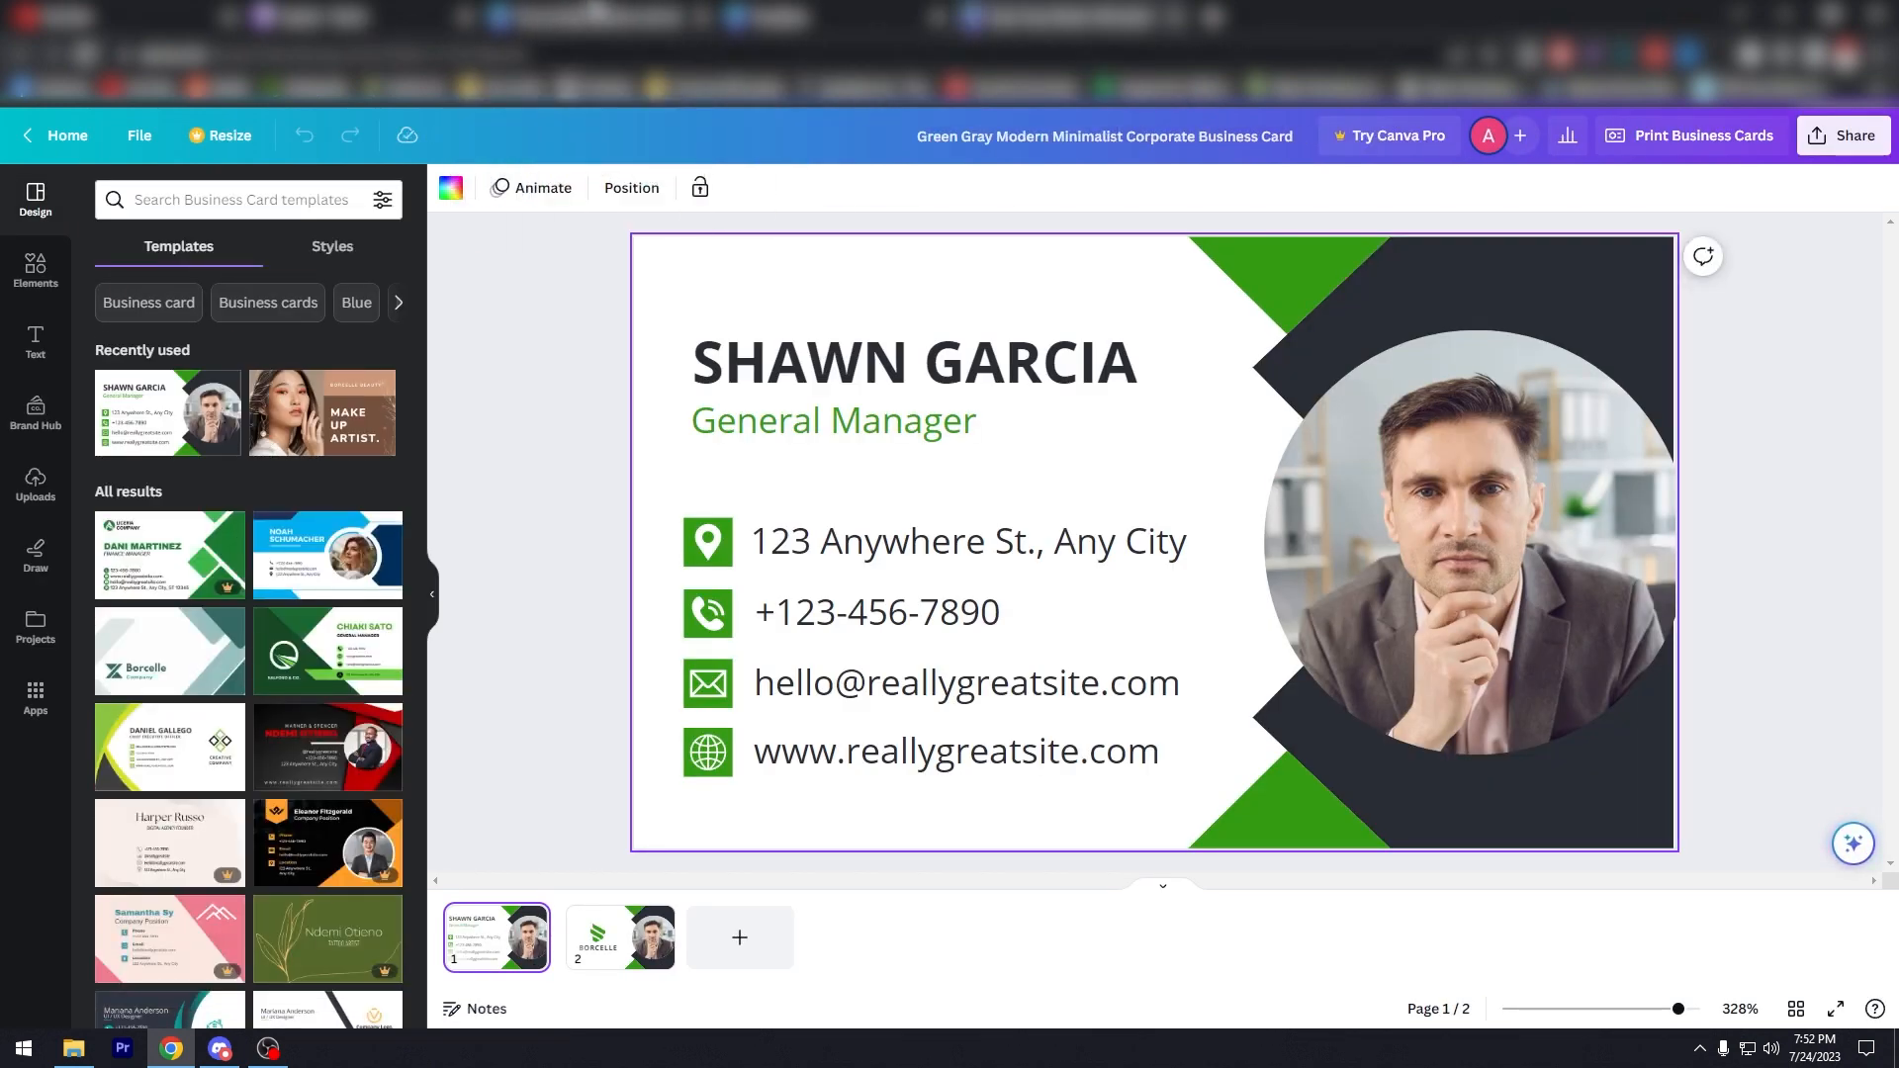
left_click(1516, 465)
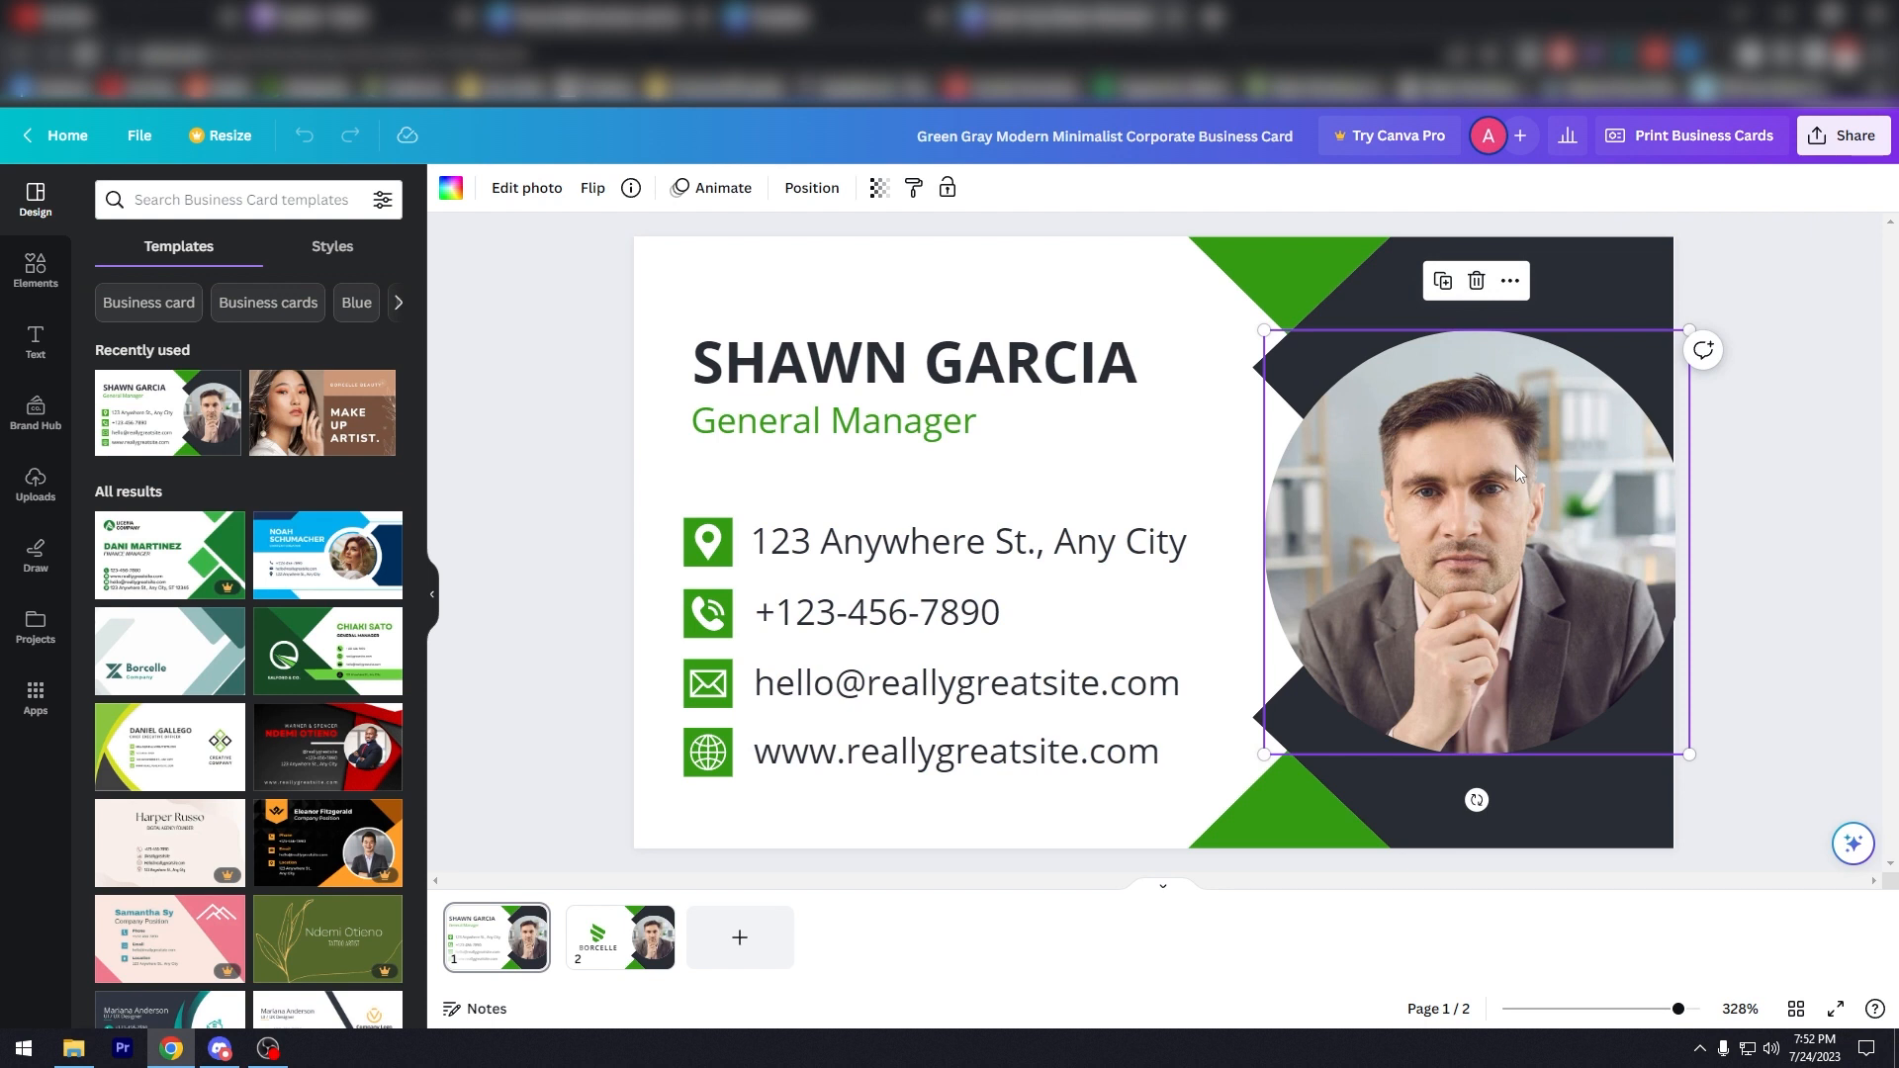
key("Delete")
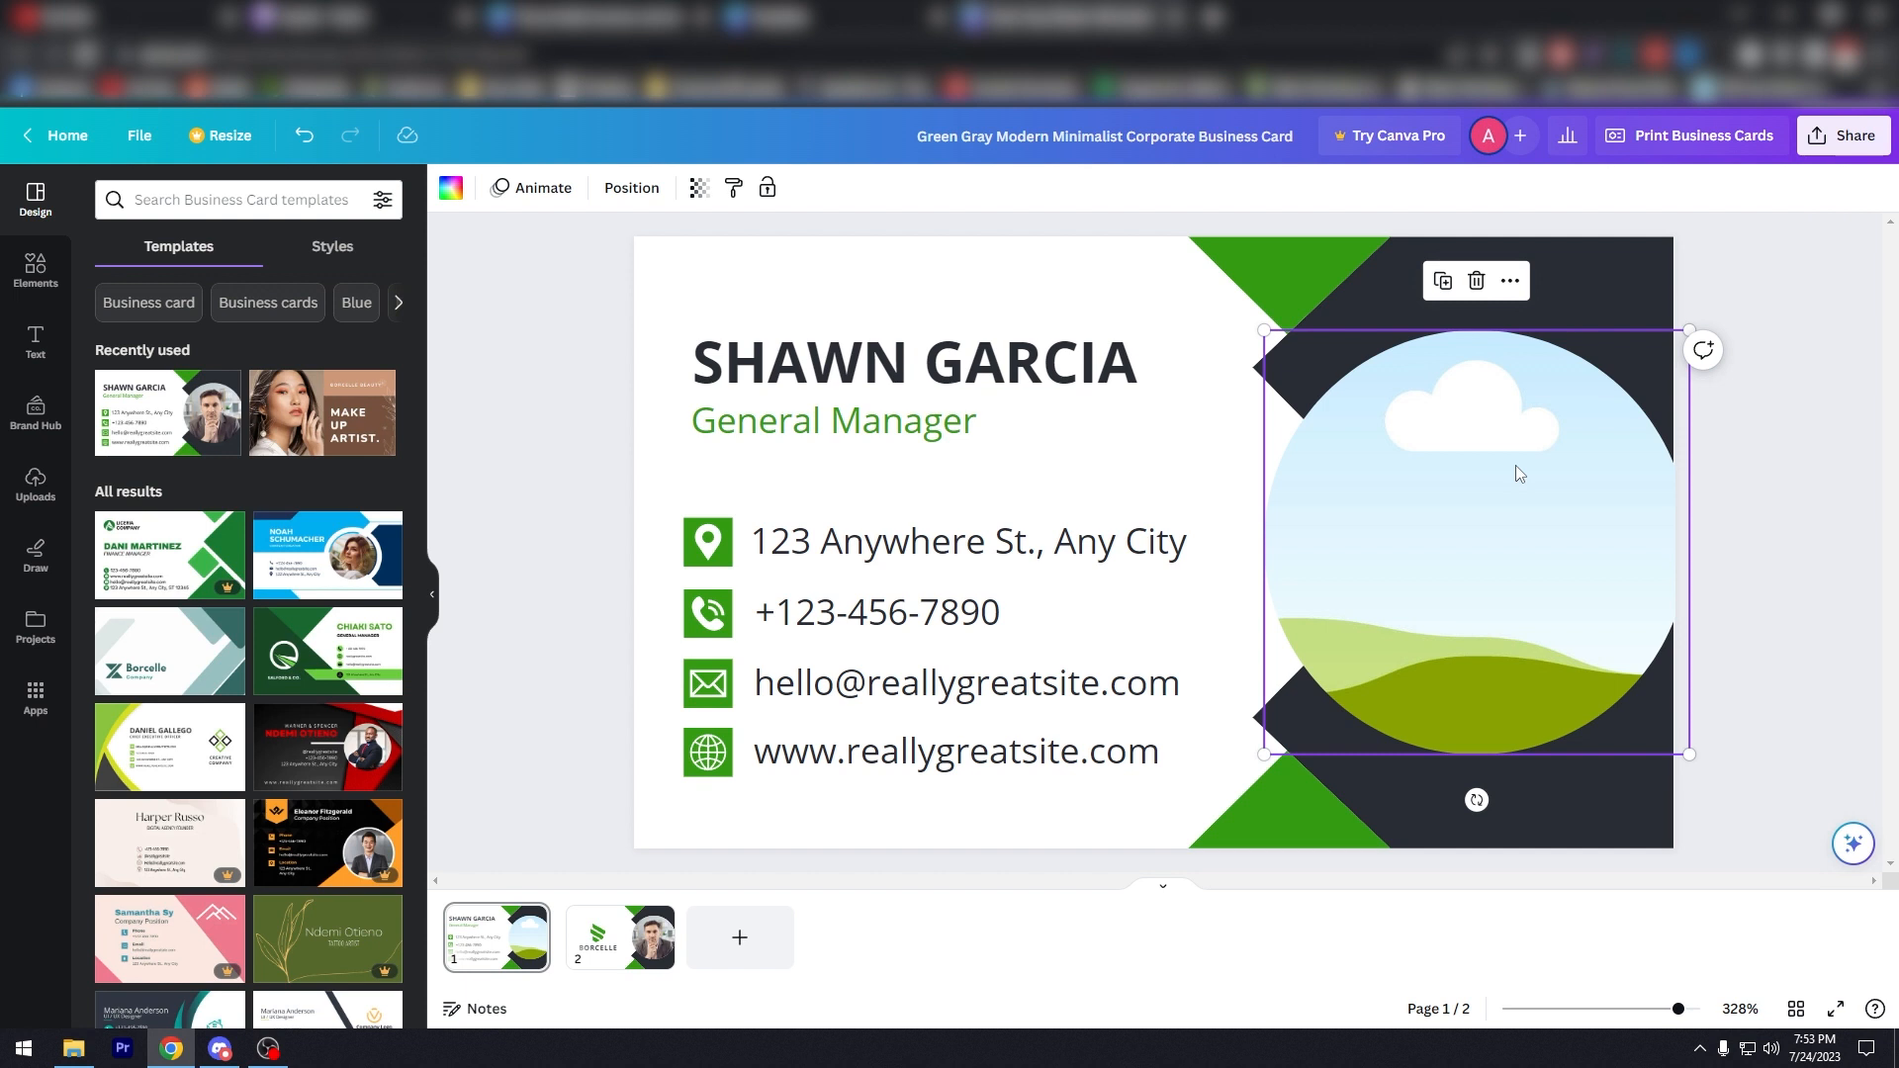
key("ctrl+z")
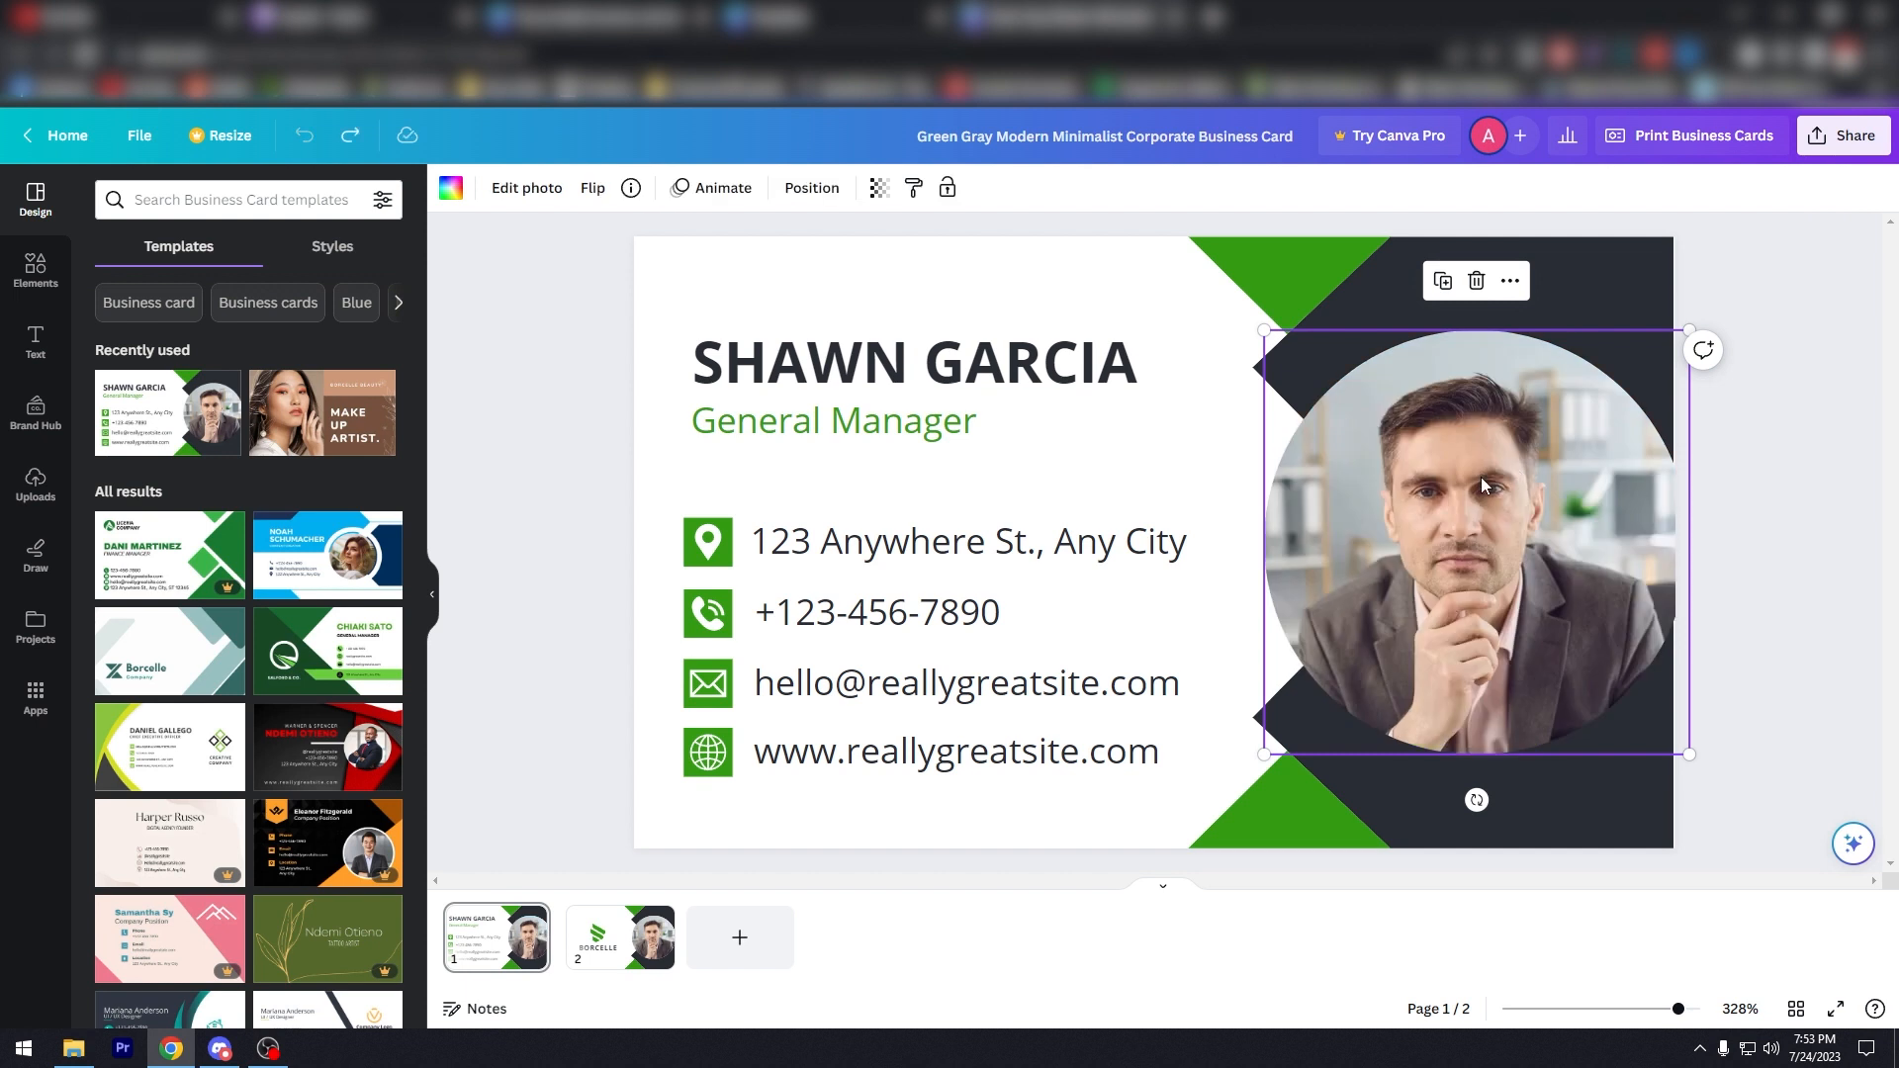
key("ctrl+y")
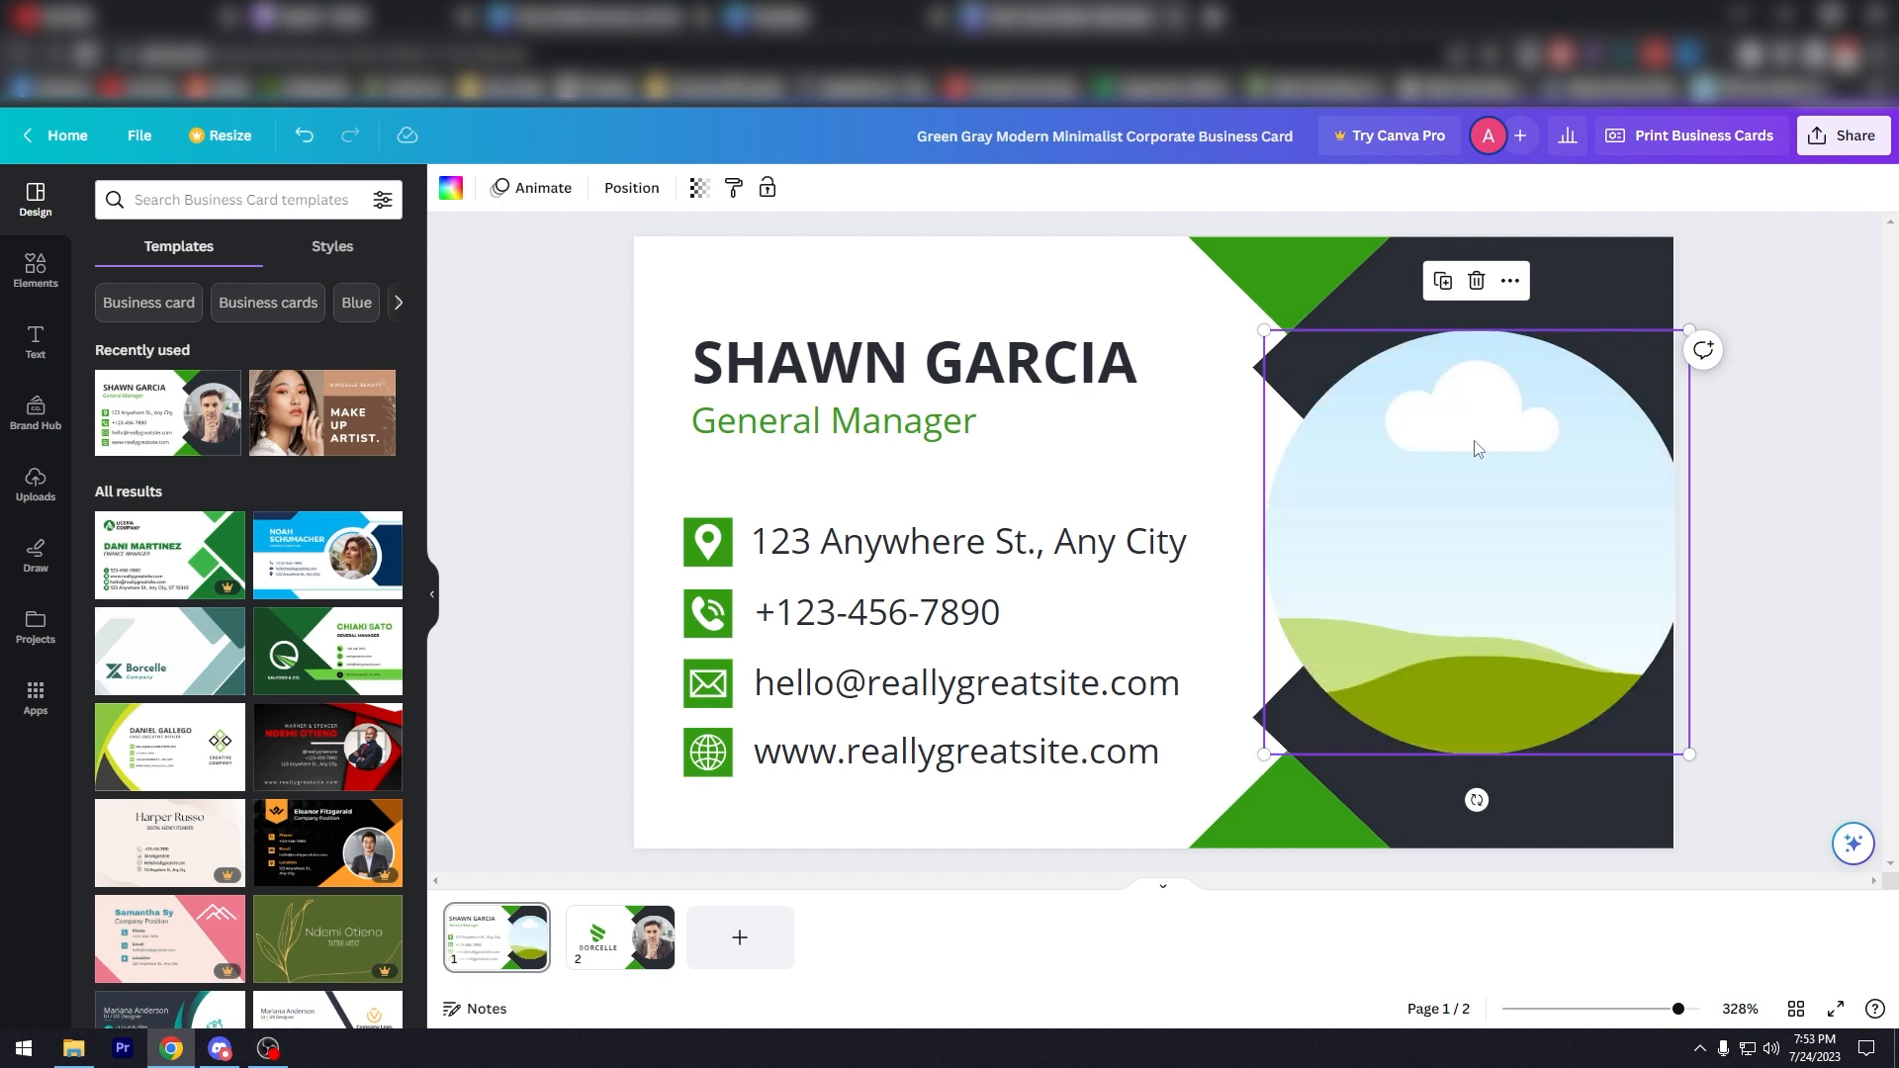
left_click(1511, 282)
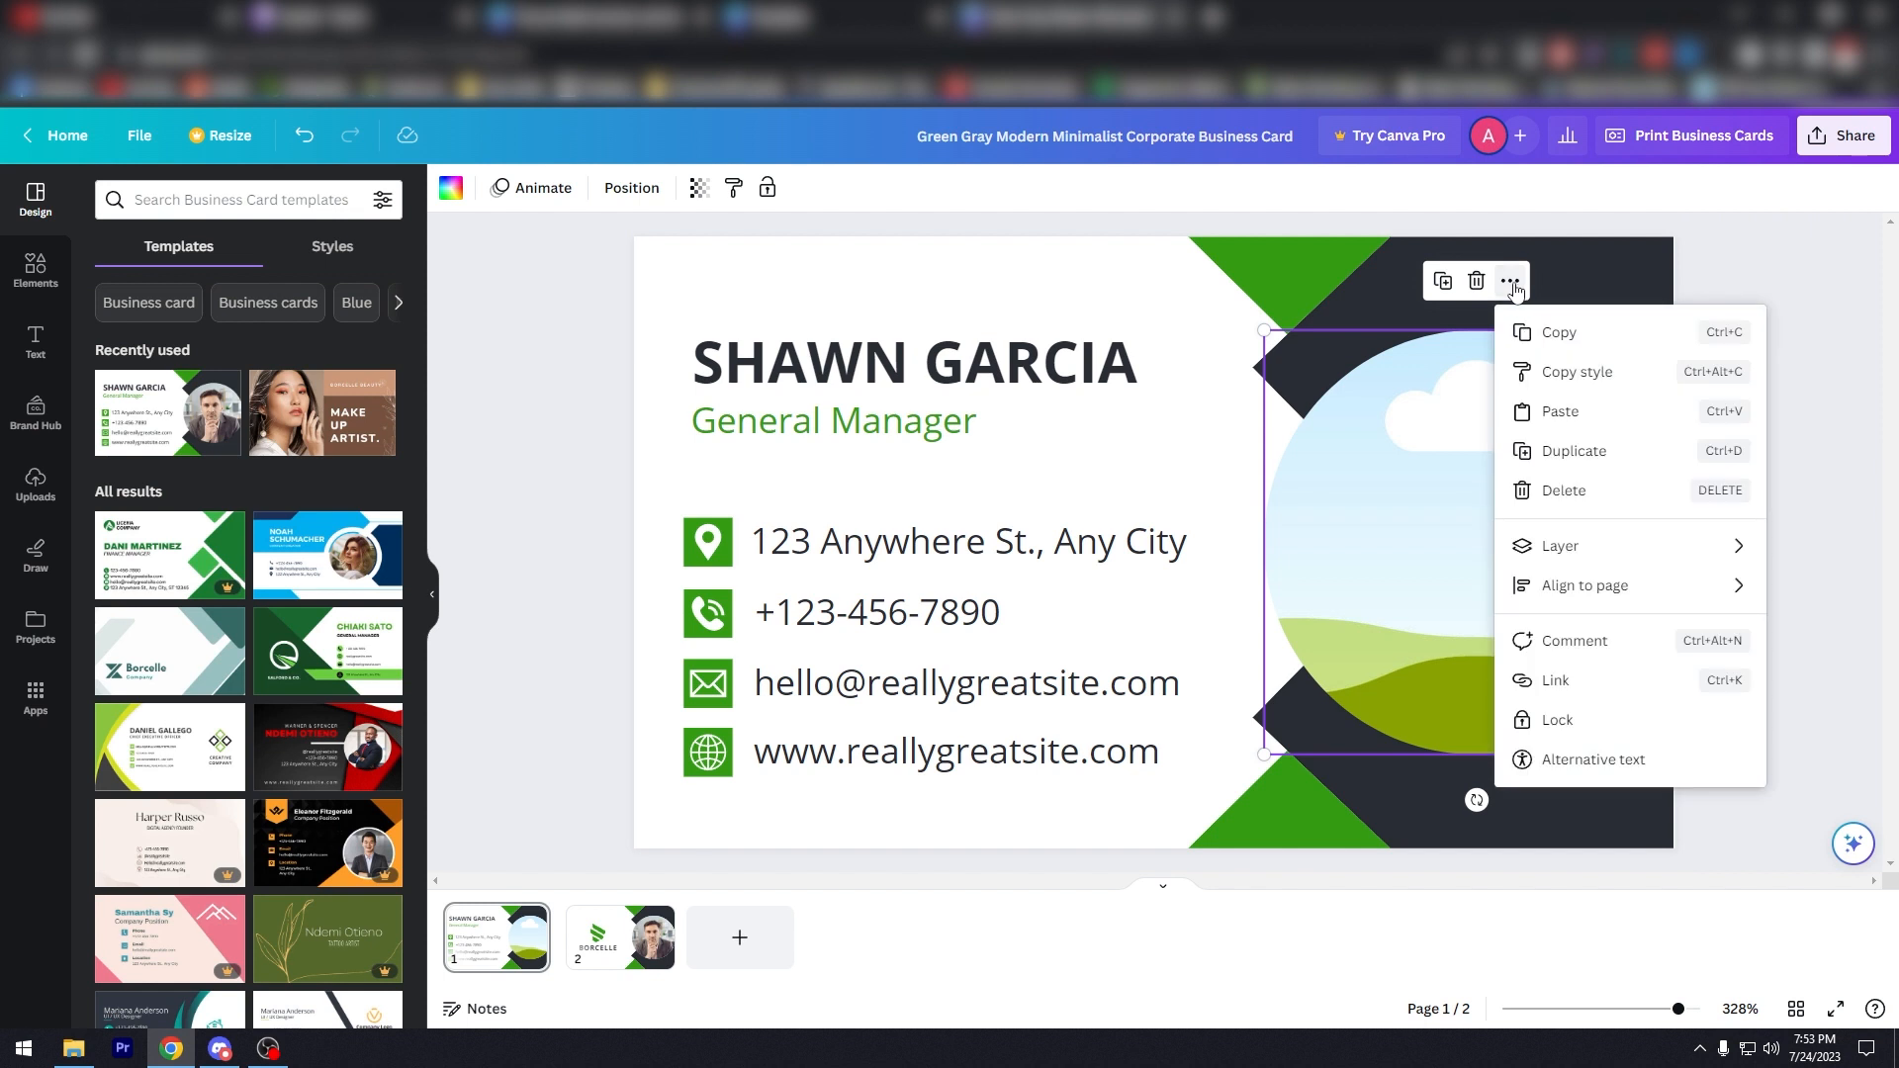
left_click(1410, 472)
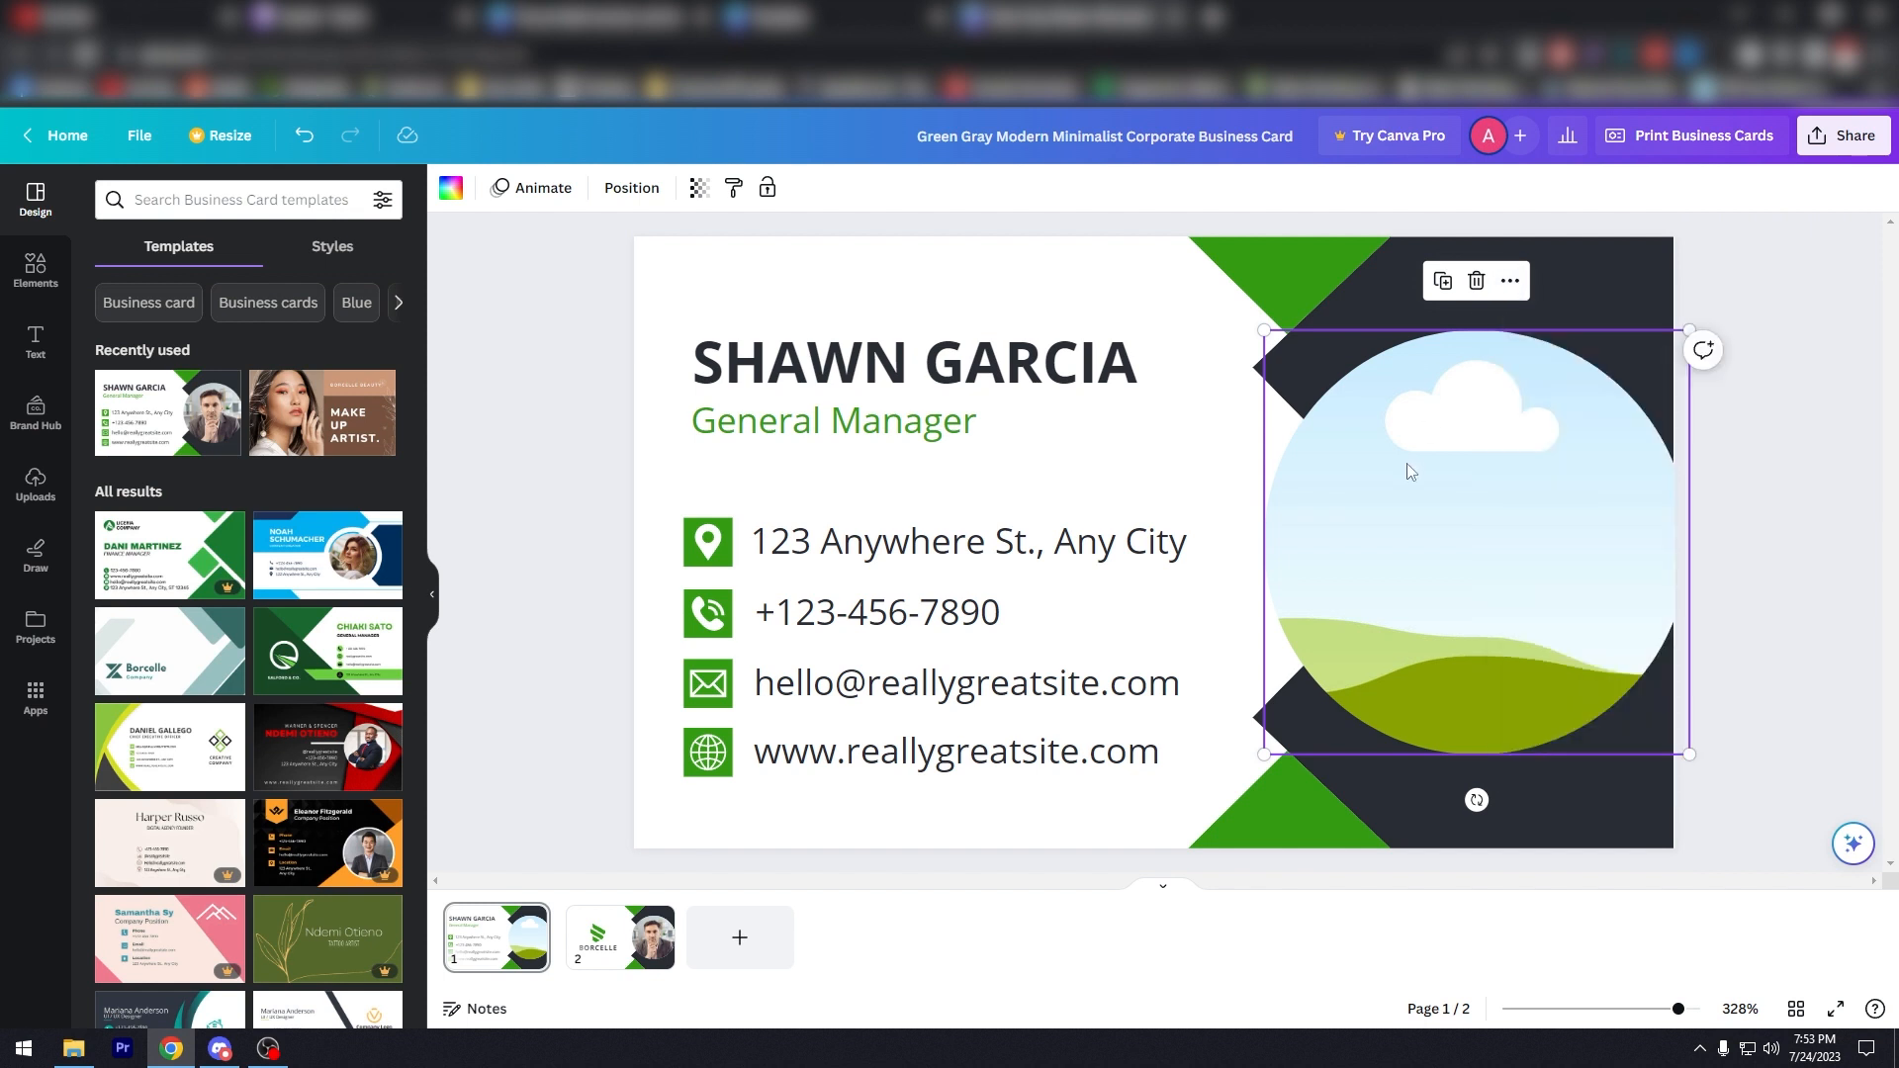
key("ctrl+z")
Step: Experiment with sending the photo backward in the layer order, undoing each change
right_click(1461, 458)
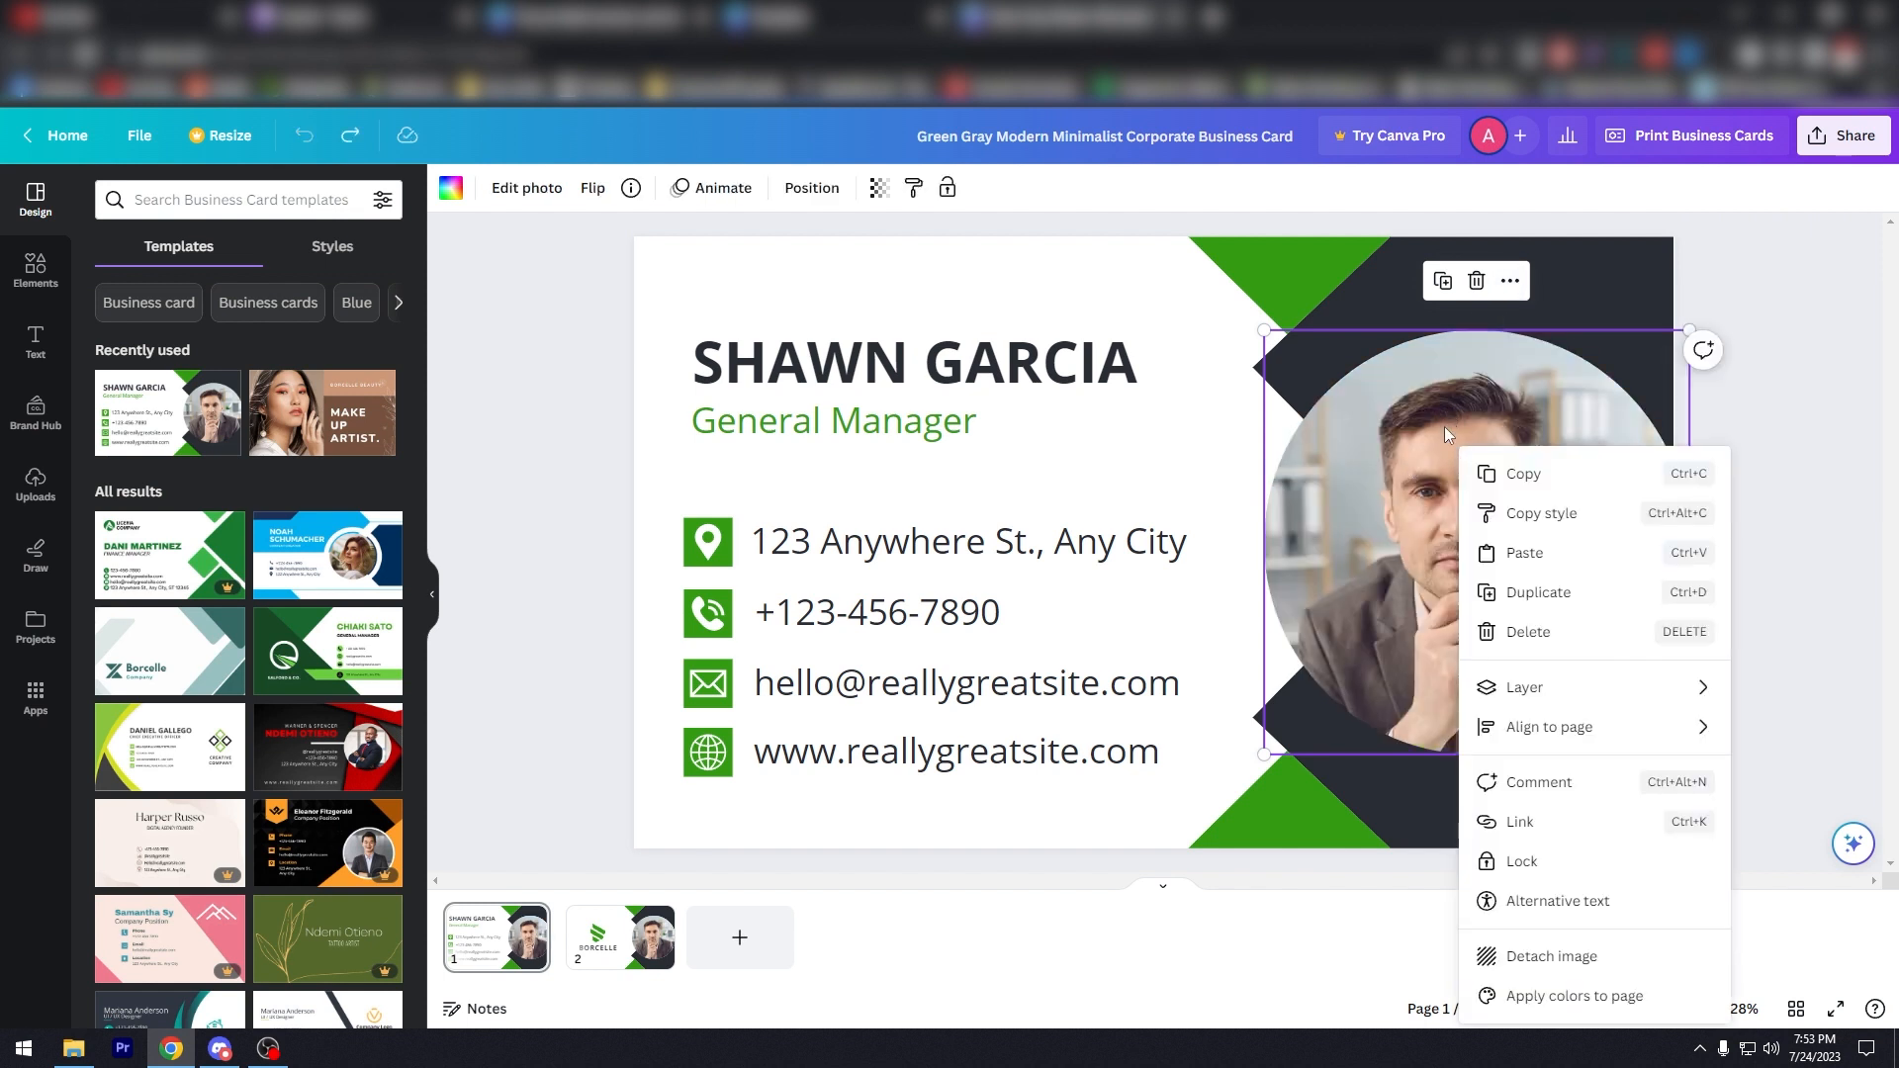
mouse_move(1639, 701)
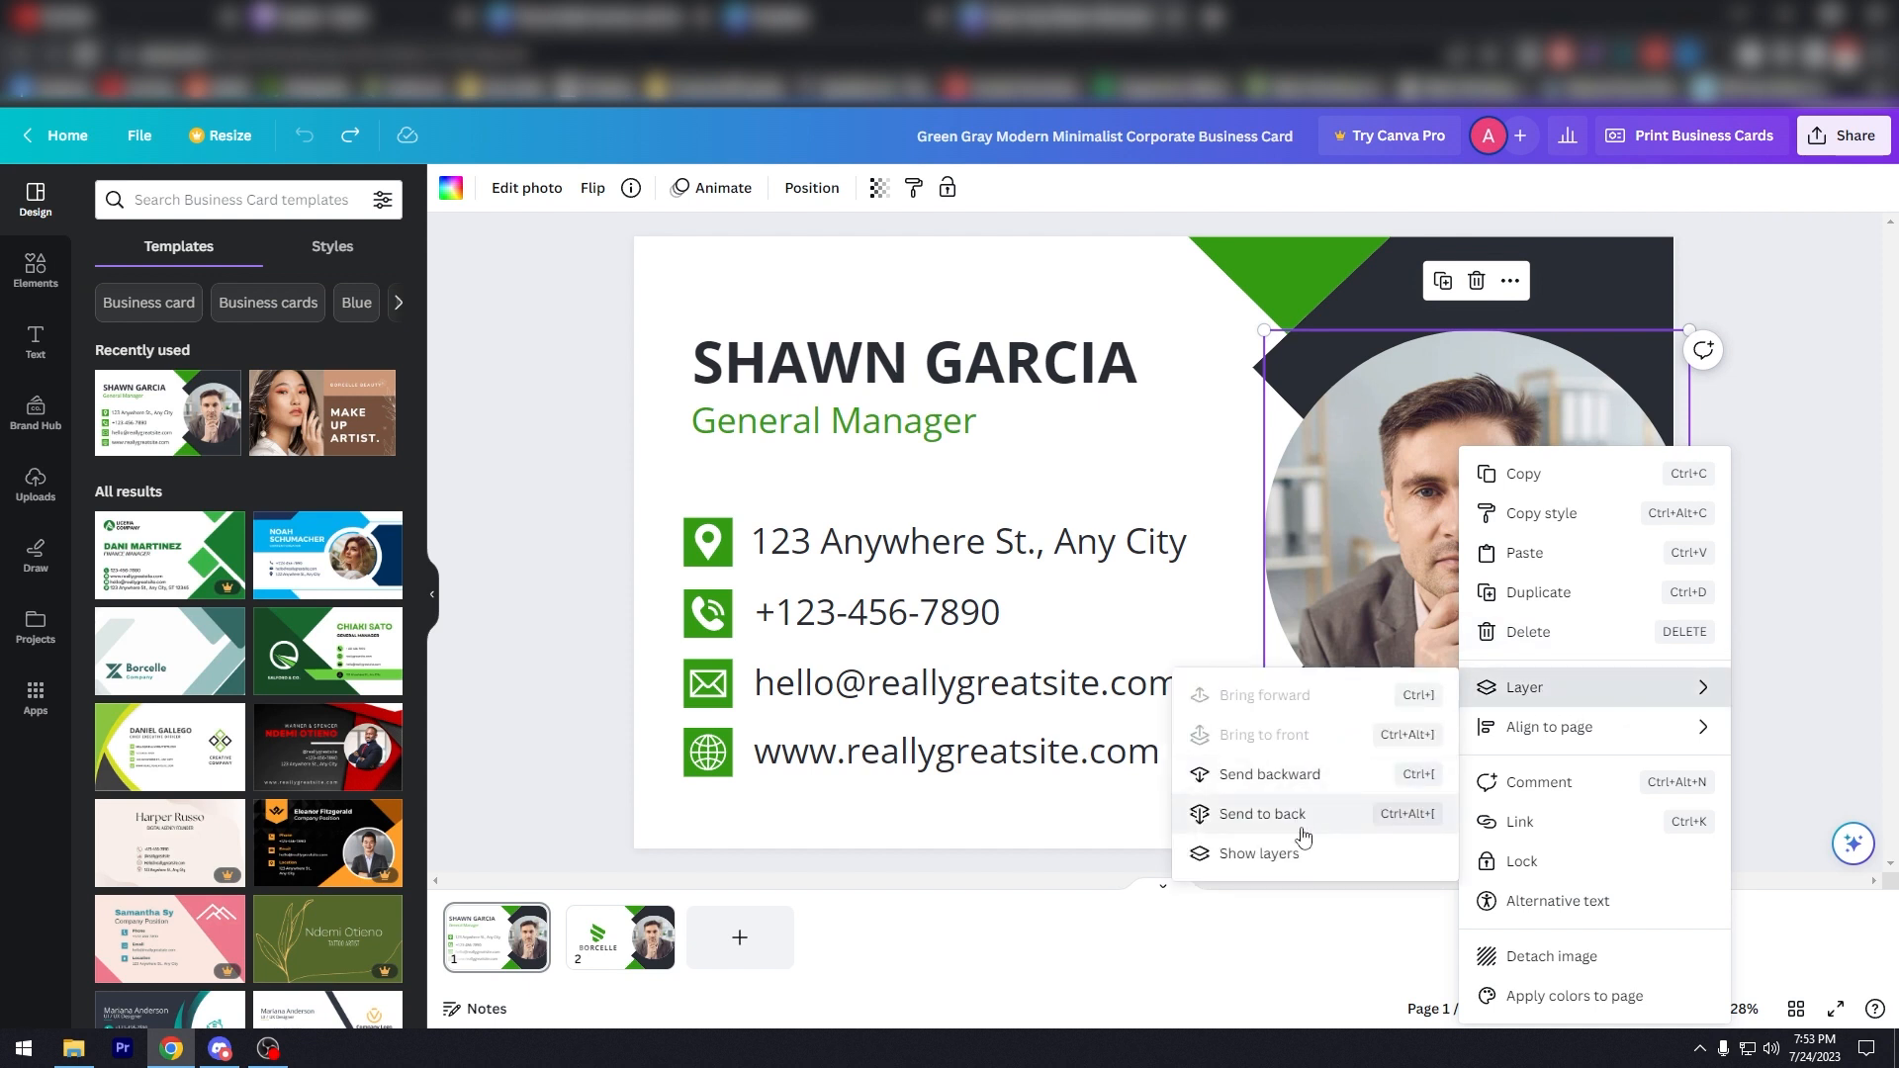
left_click(1469, 531)
key("Delete")
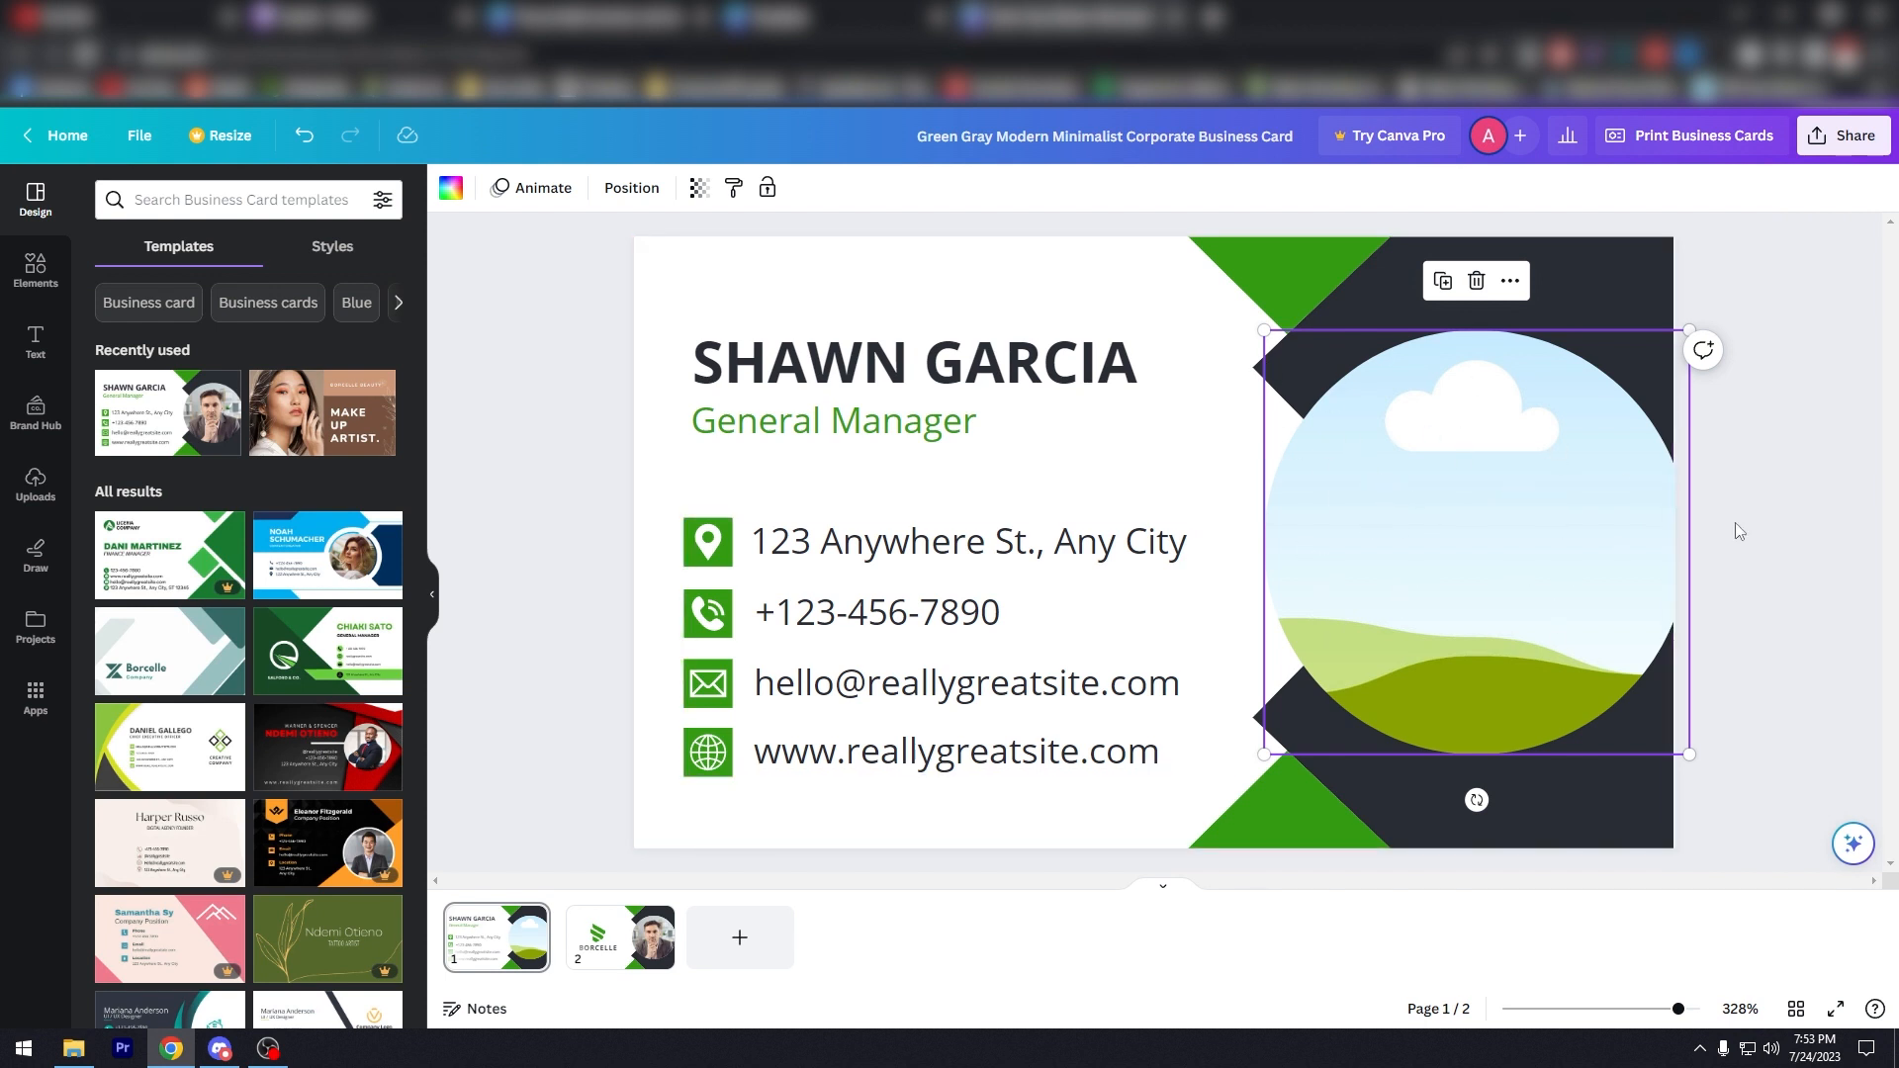
key("ctrl+z")
right_click(1490, 463)
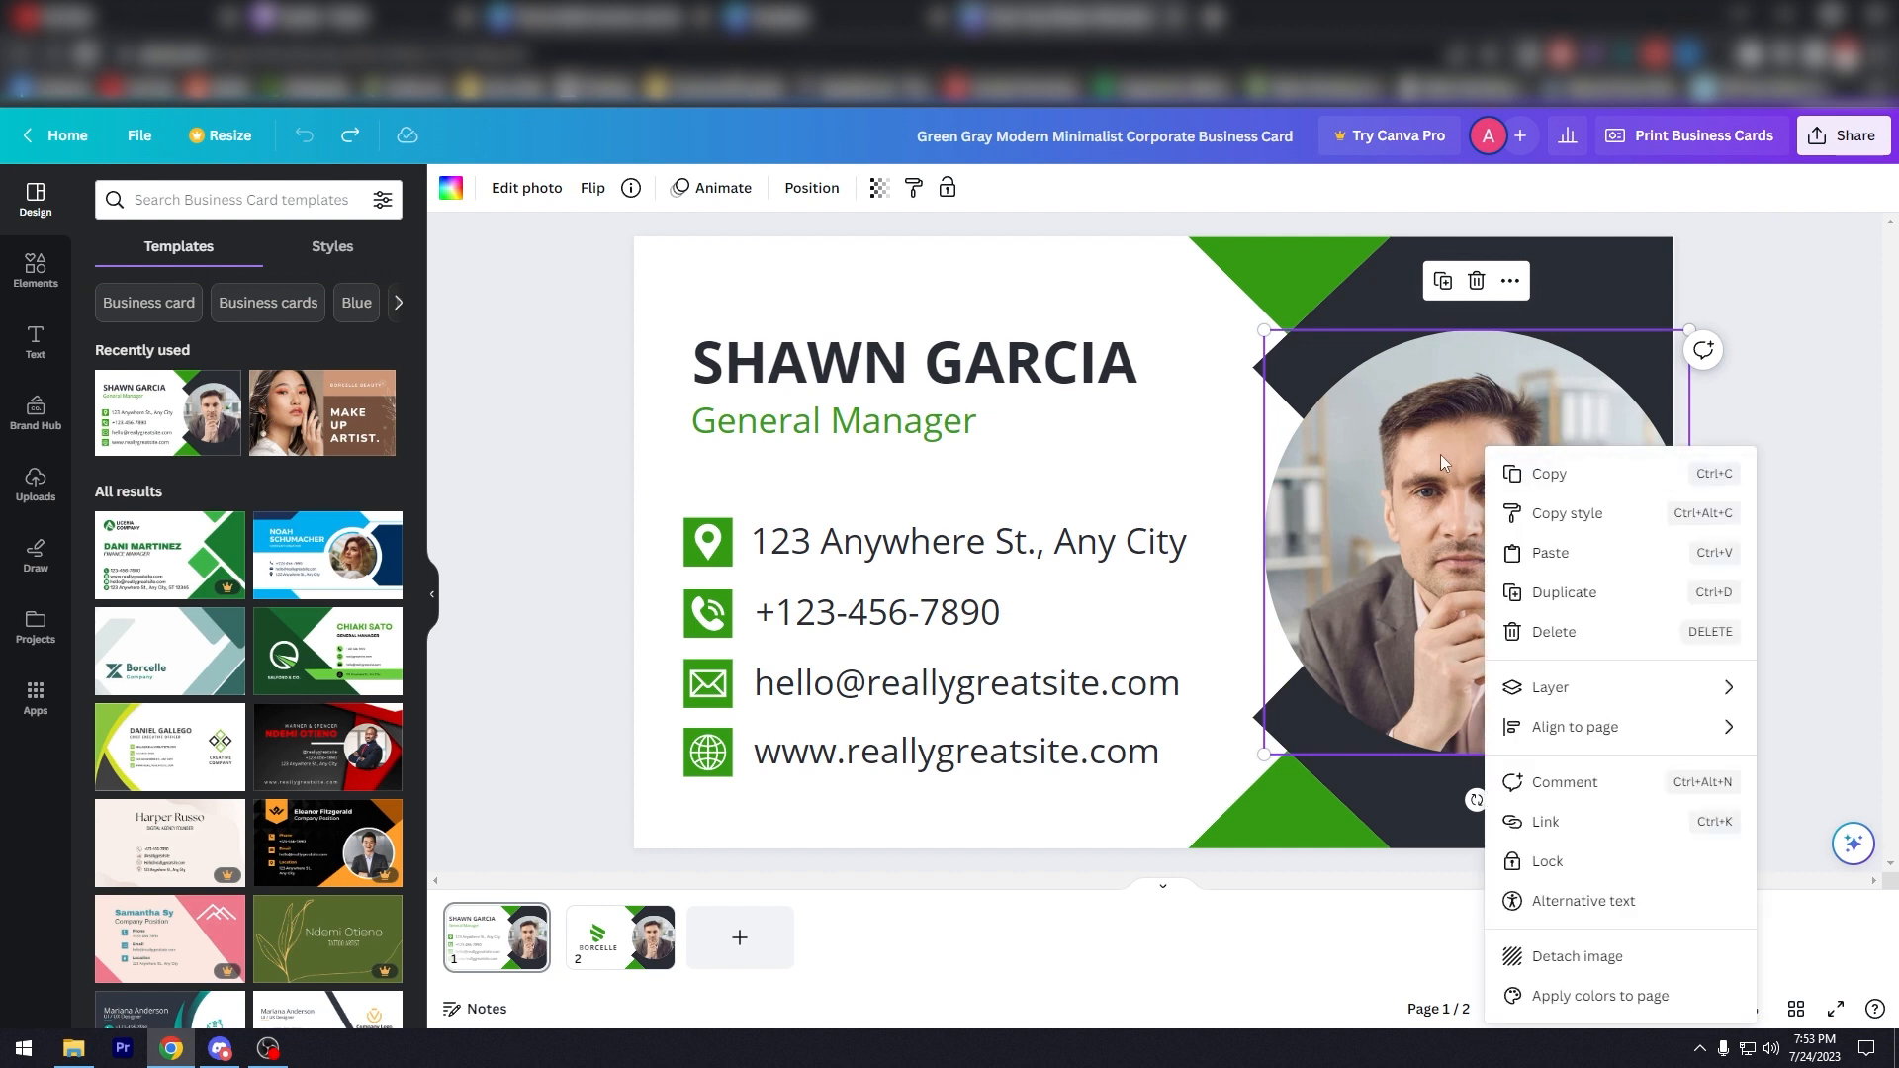
mouse_move(1602, 692)
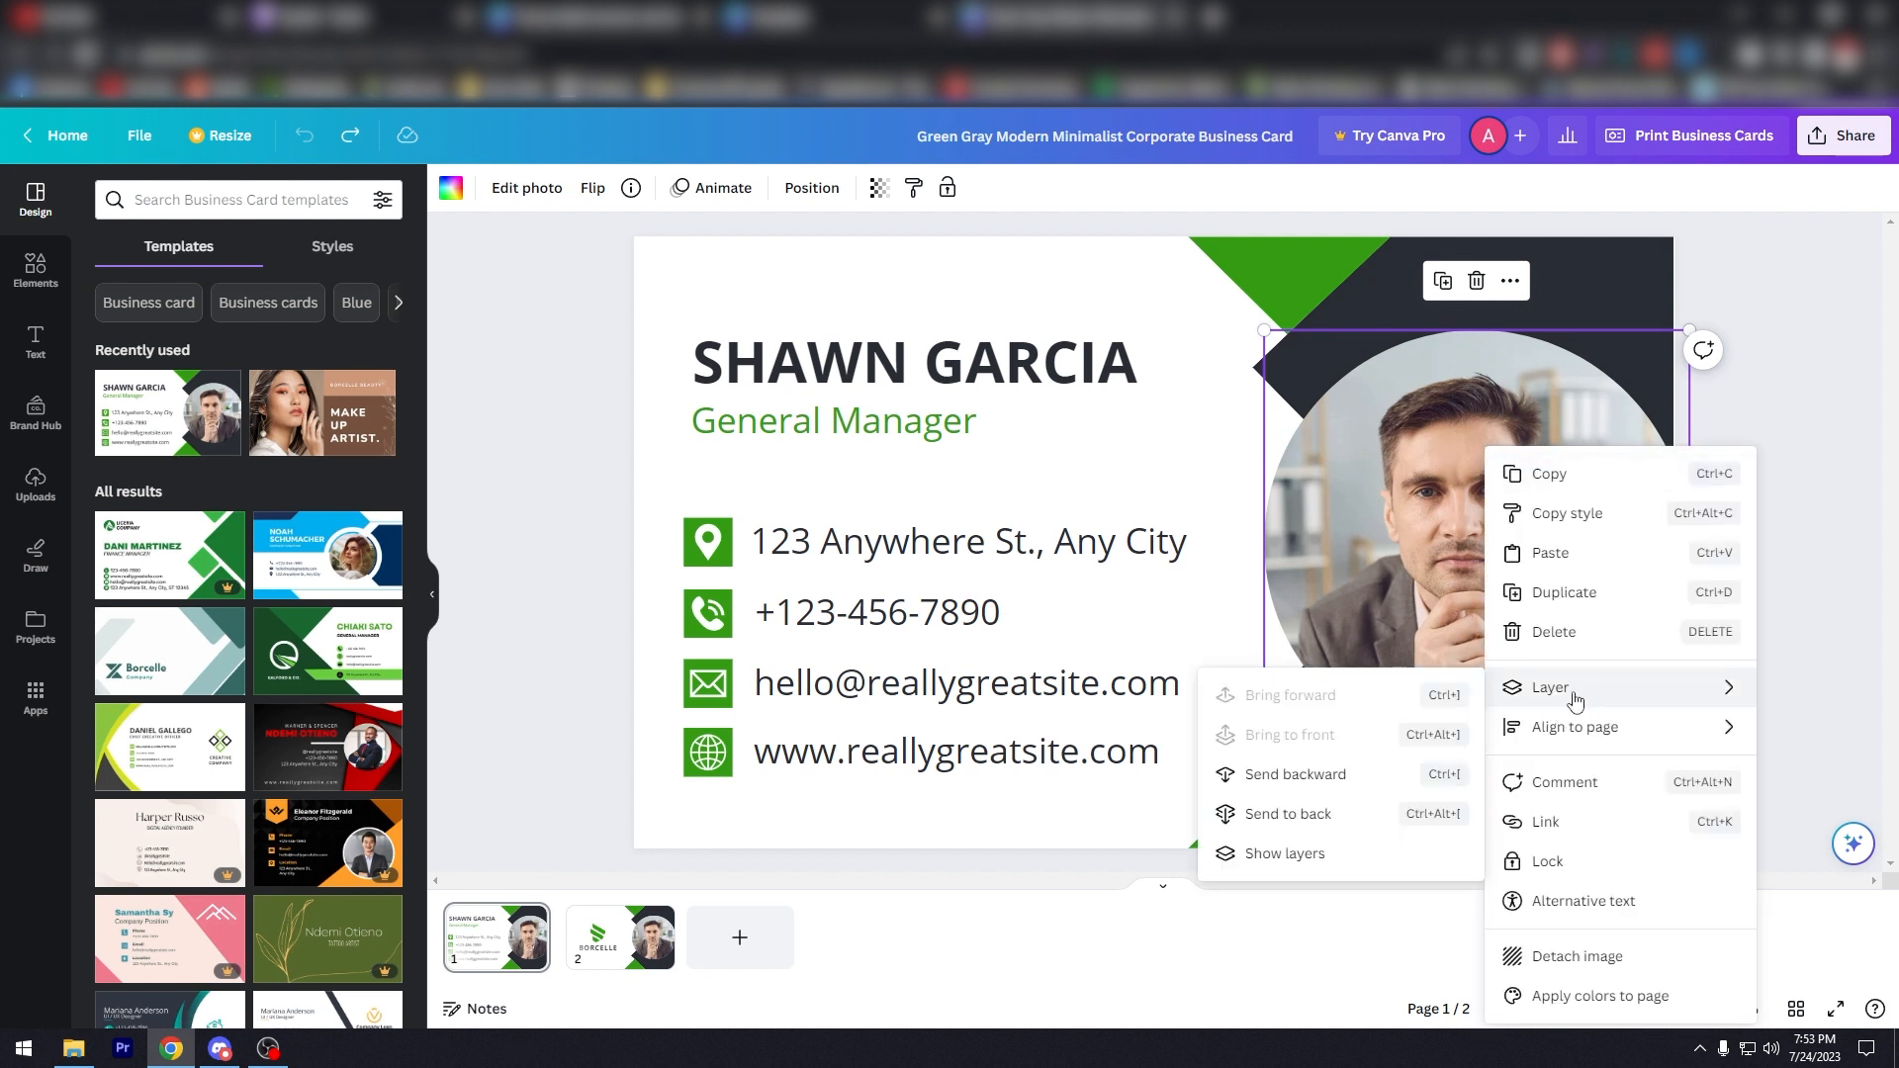
left_click(1303, 778)
key("ctrl+z")
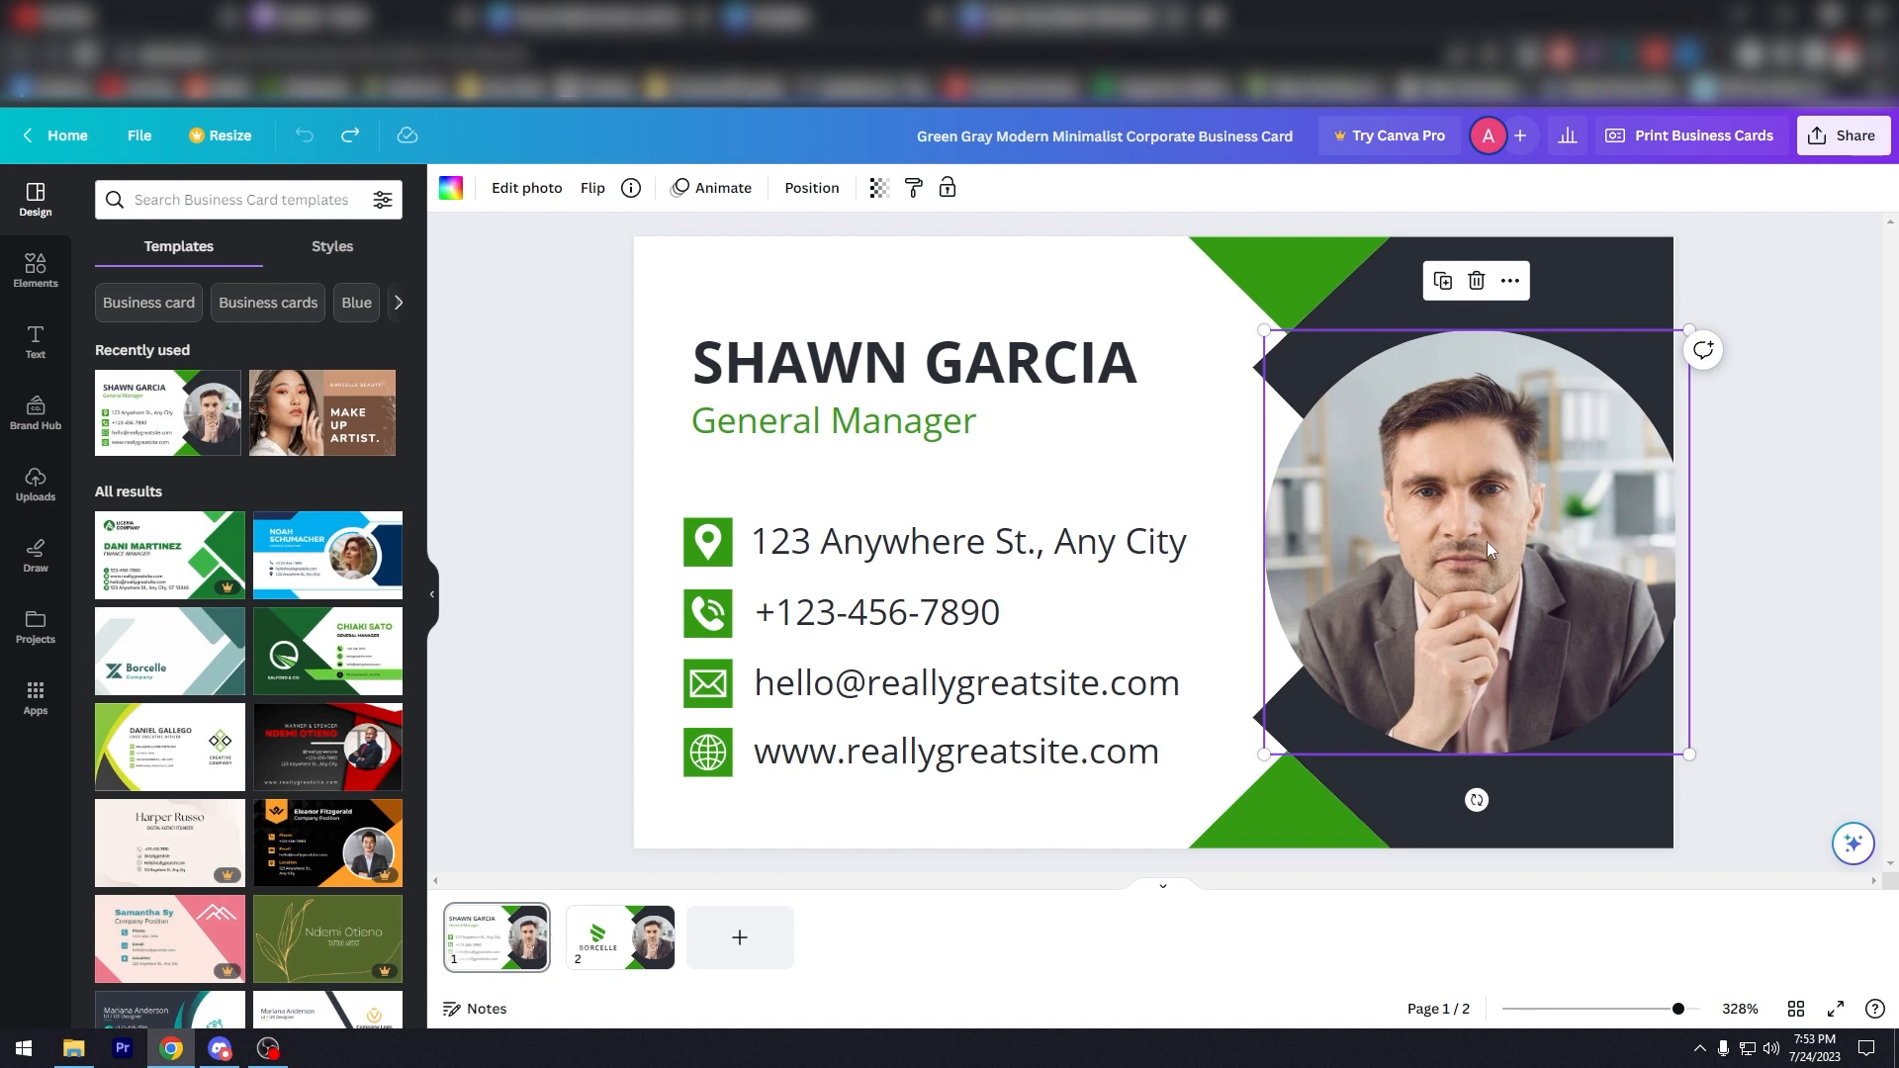
Step: Replace the placeholder name with the new name and change the title to 'producer'
left_click(791, 356)
double_click(792, 356)
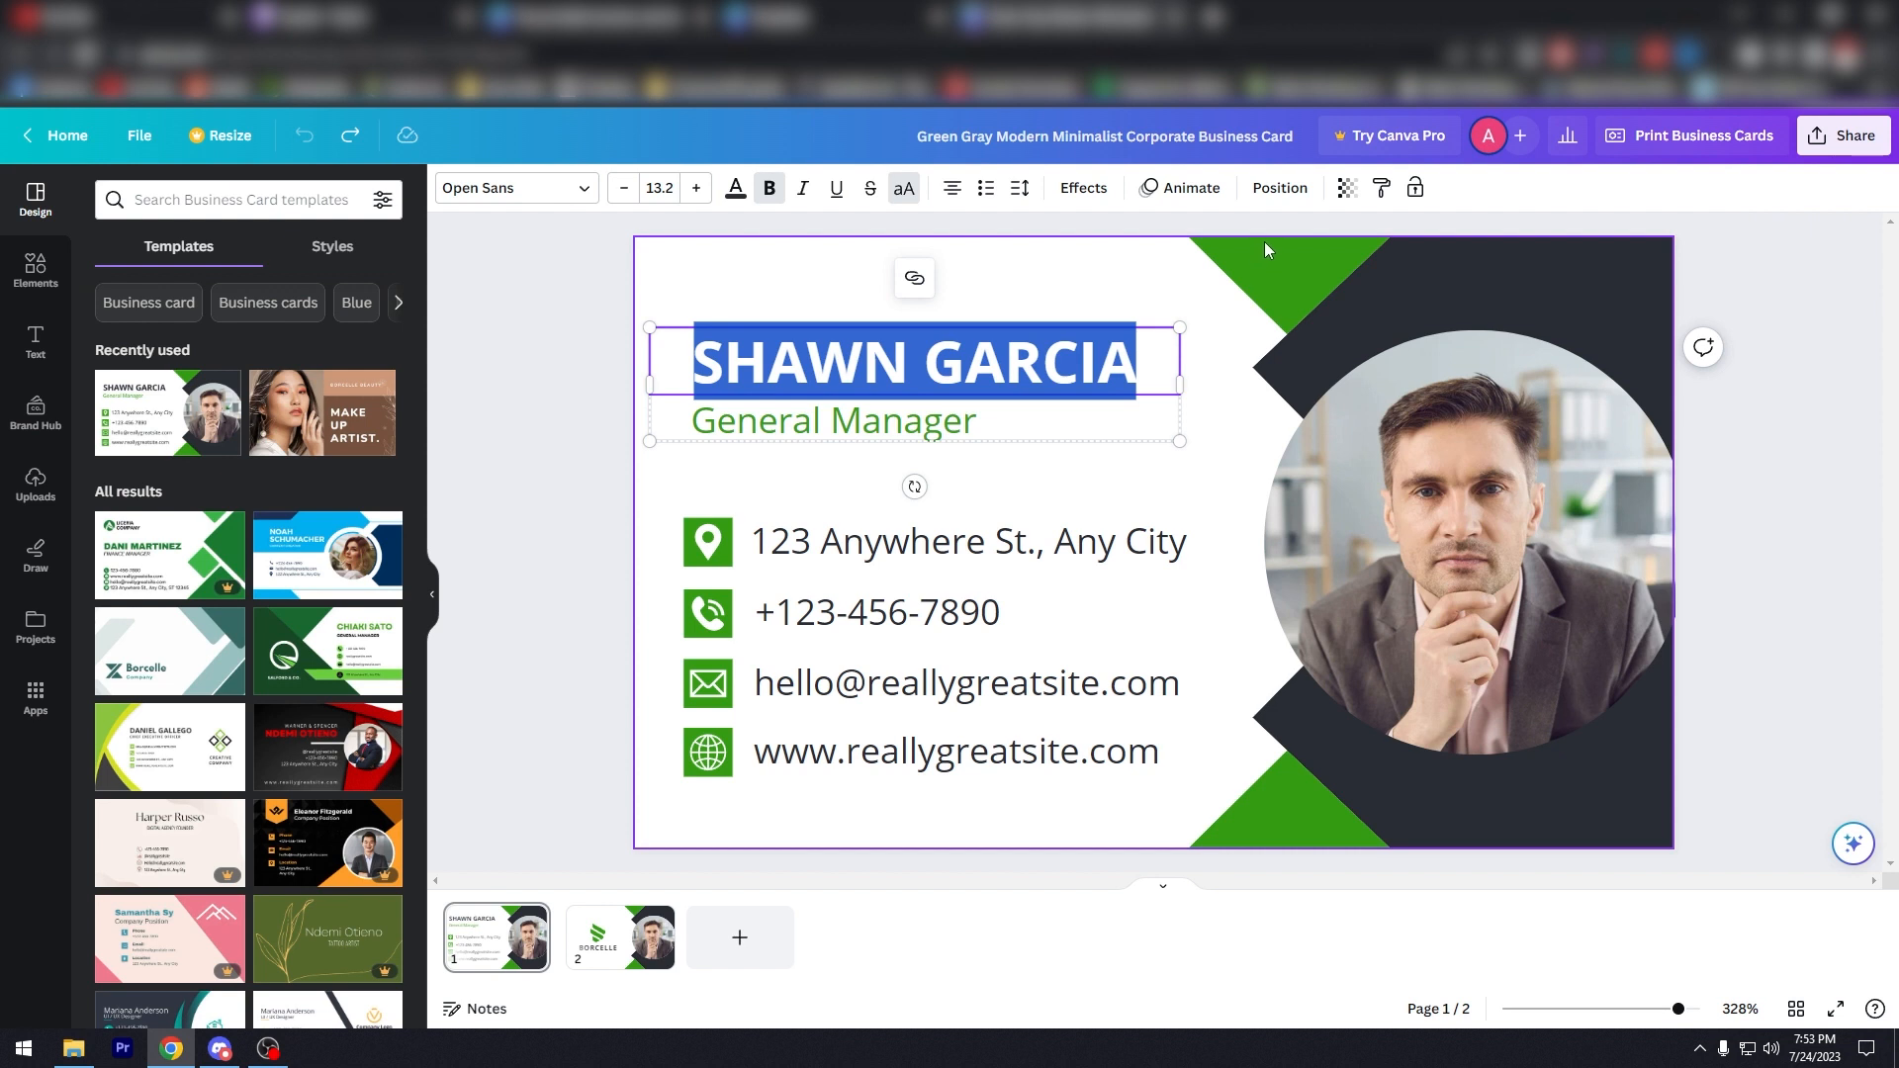
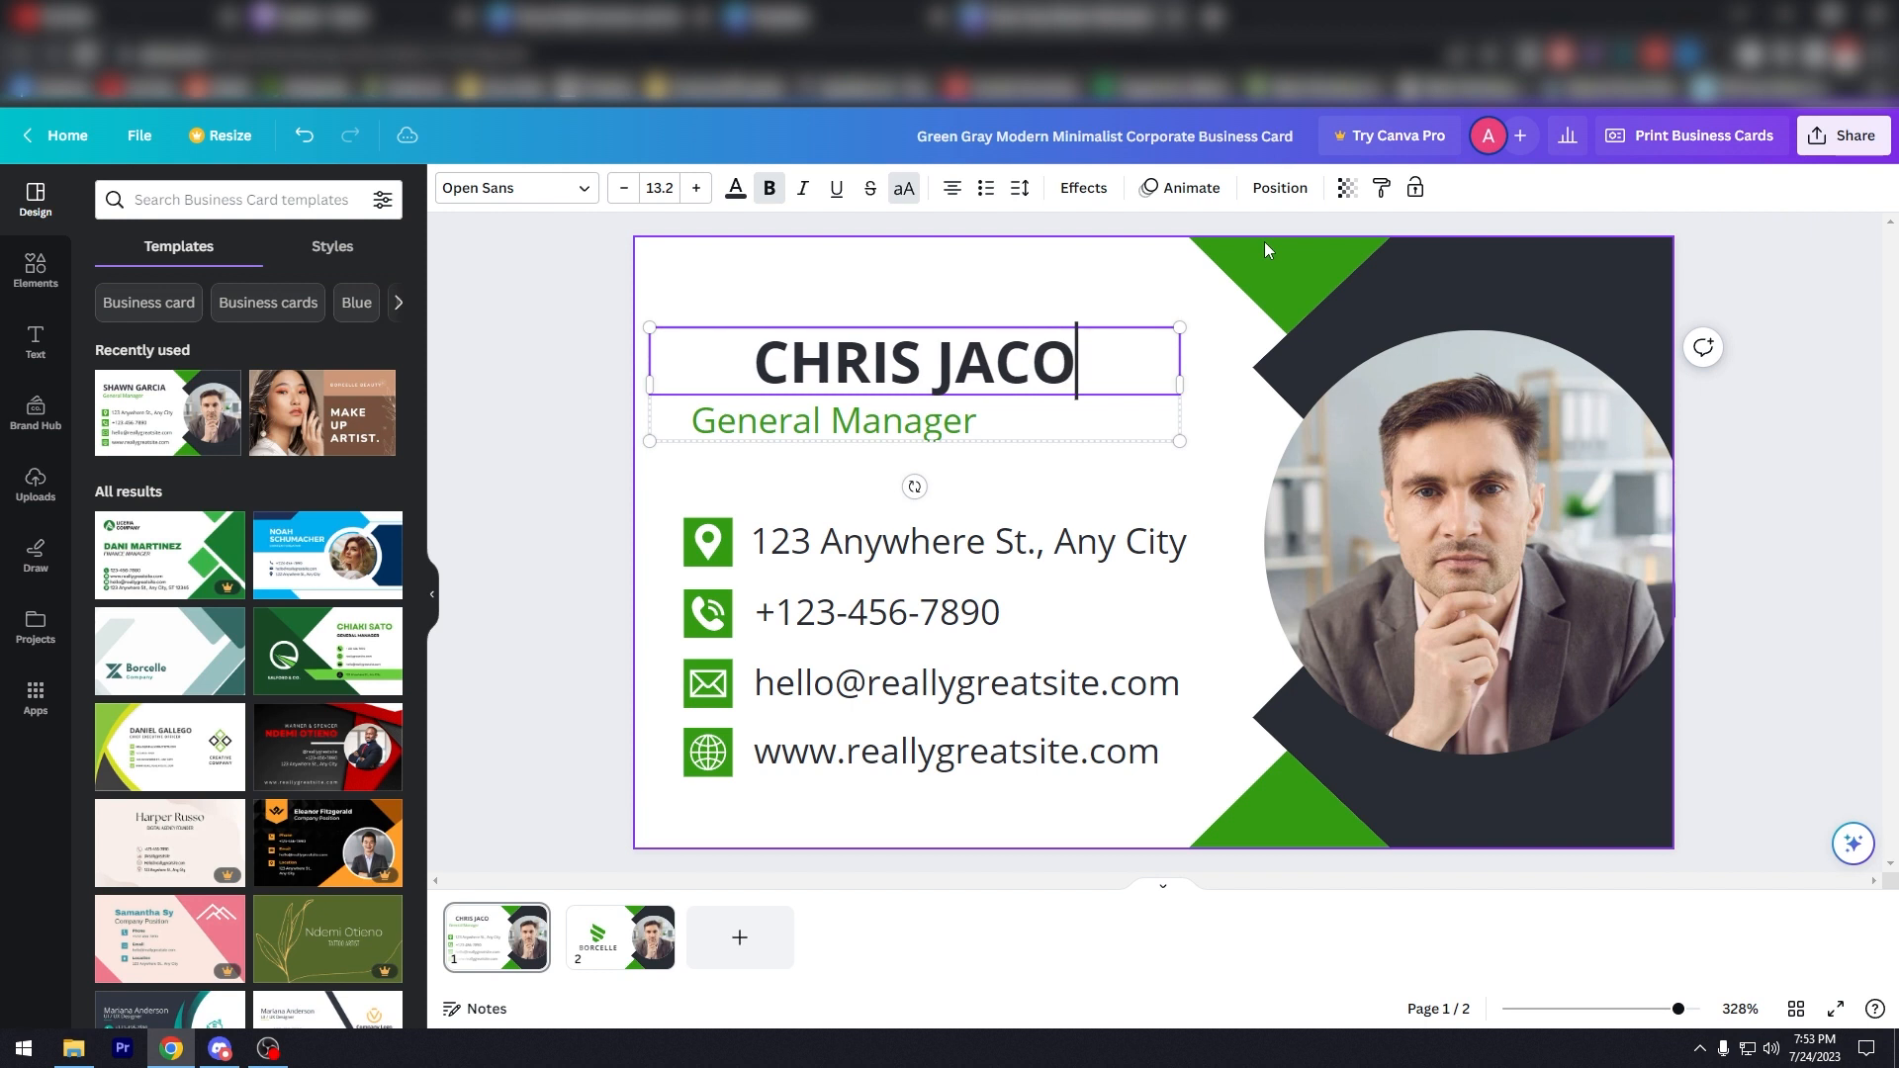
double_click(949, 421)
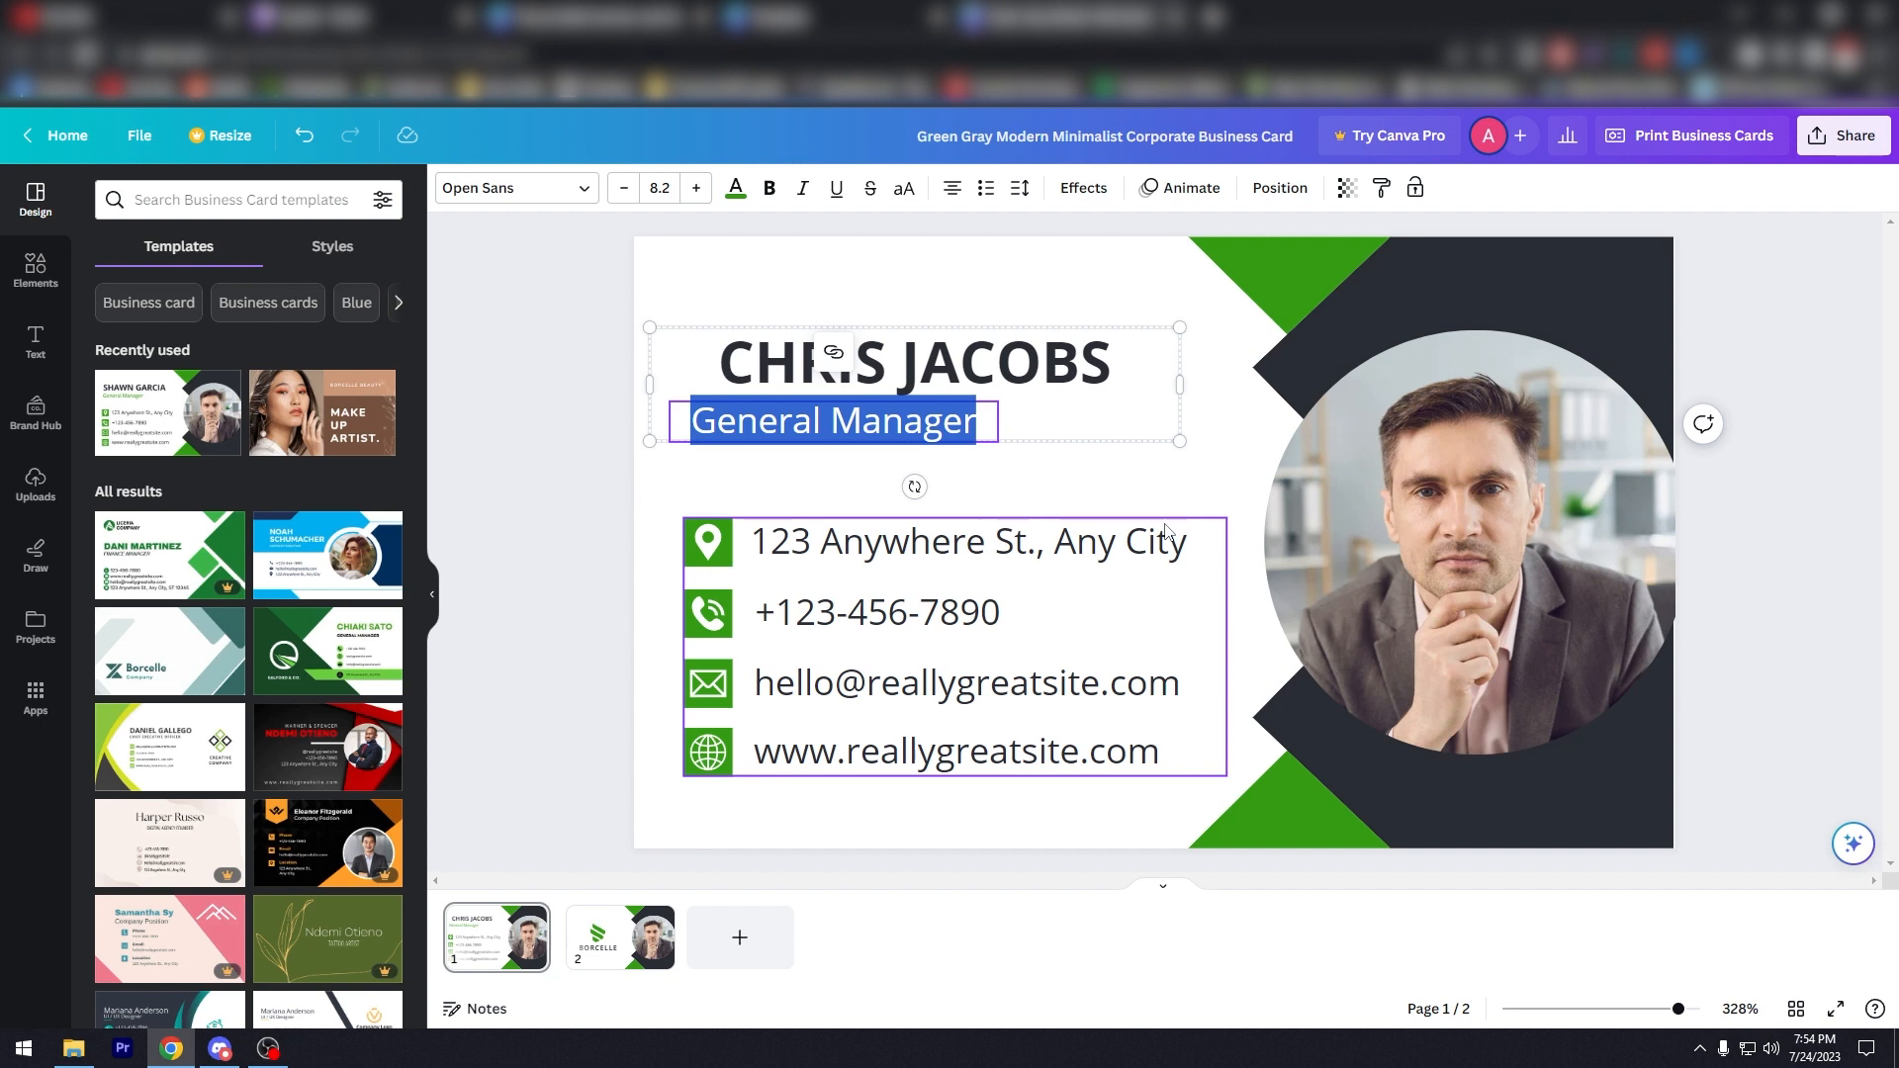
type("produc")
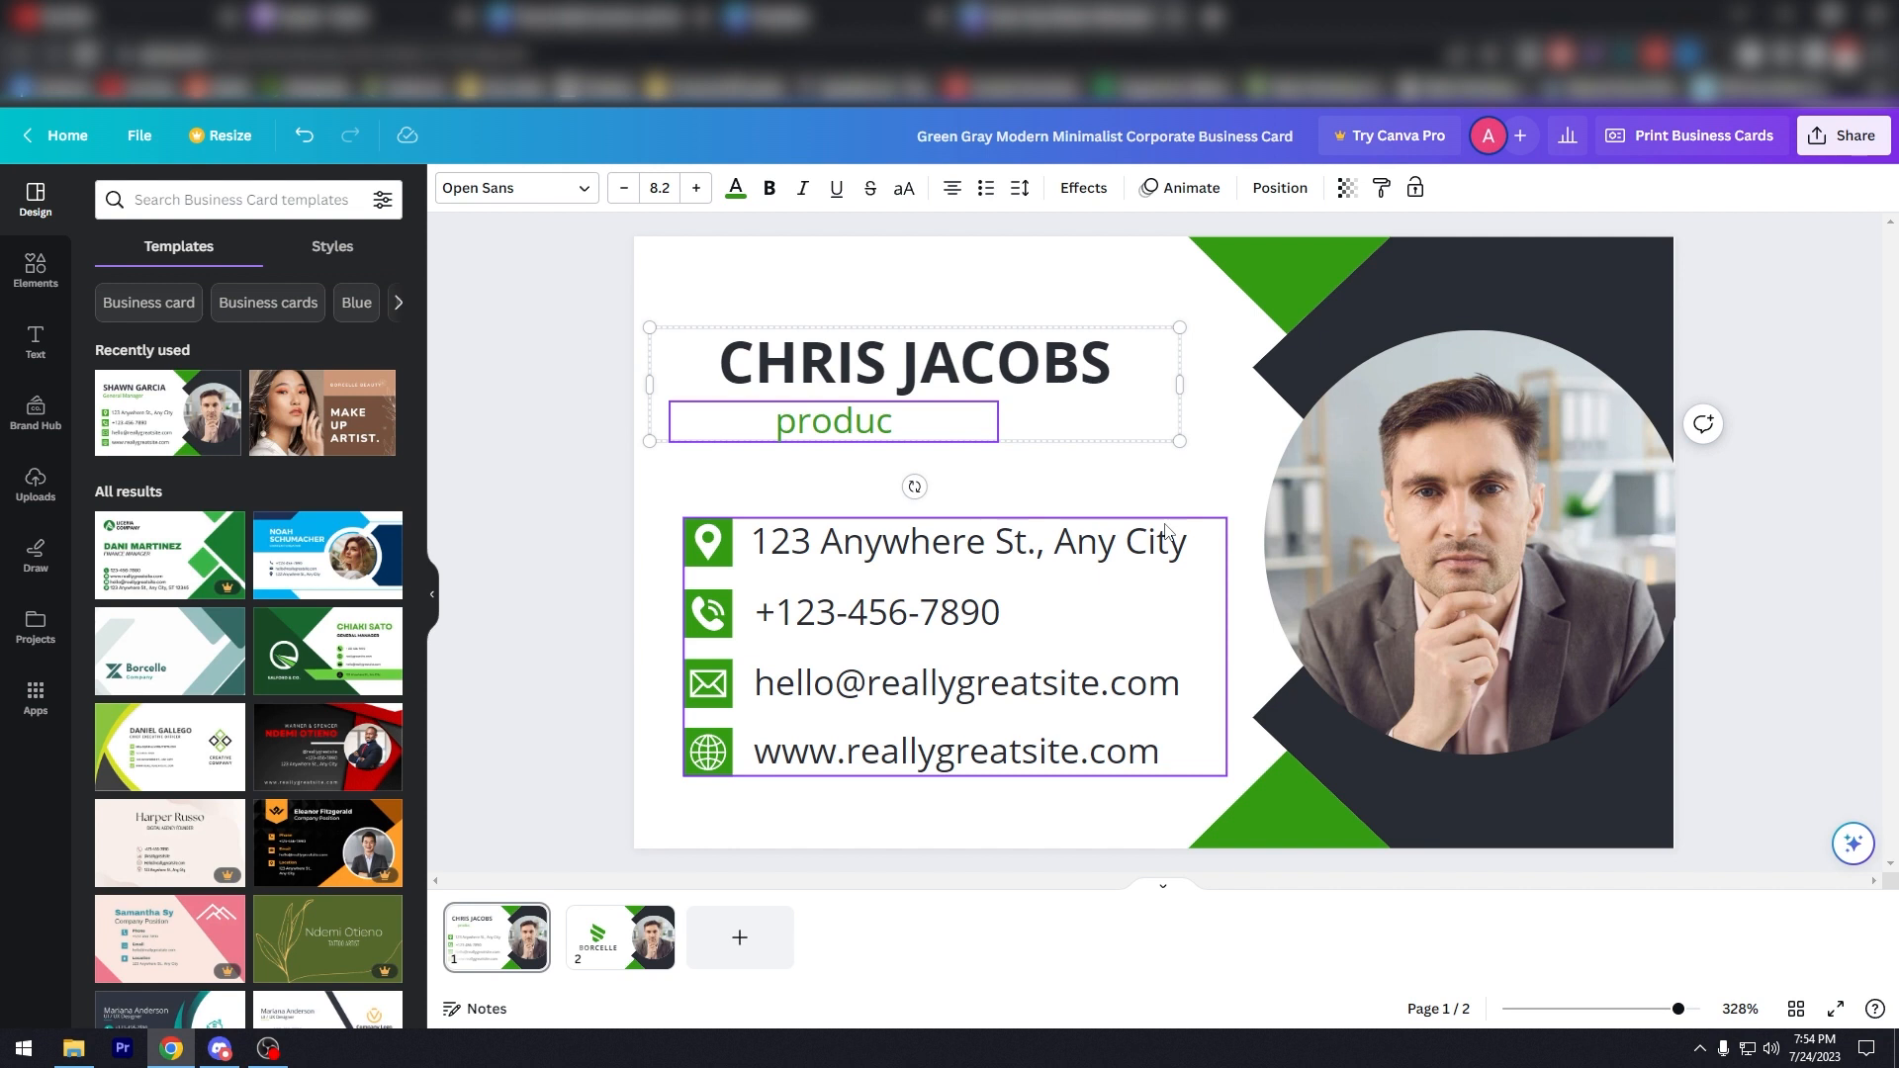
key("ctrl+z")
key("ctrl+a")
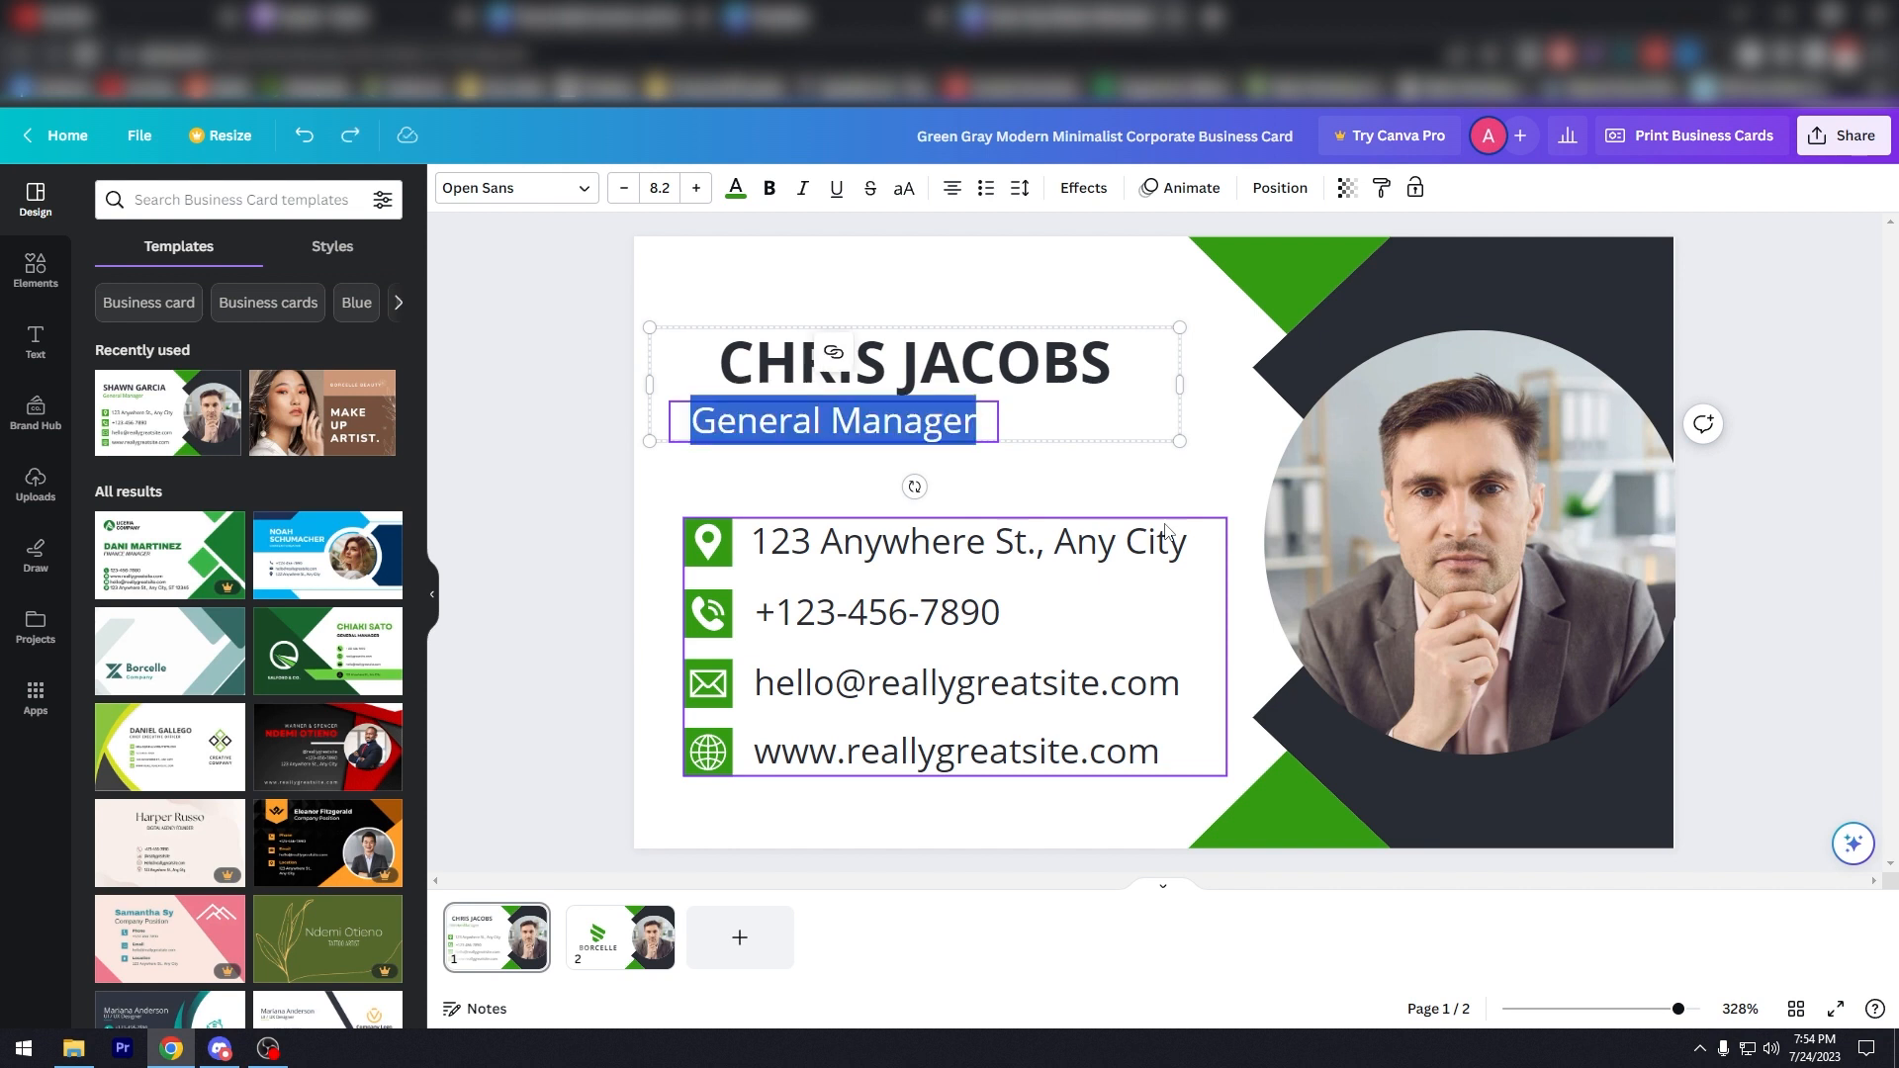
type("producer")
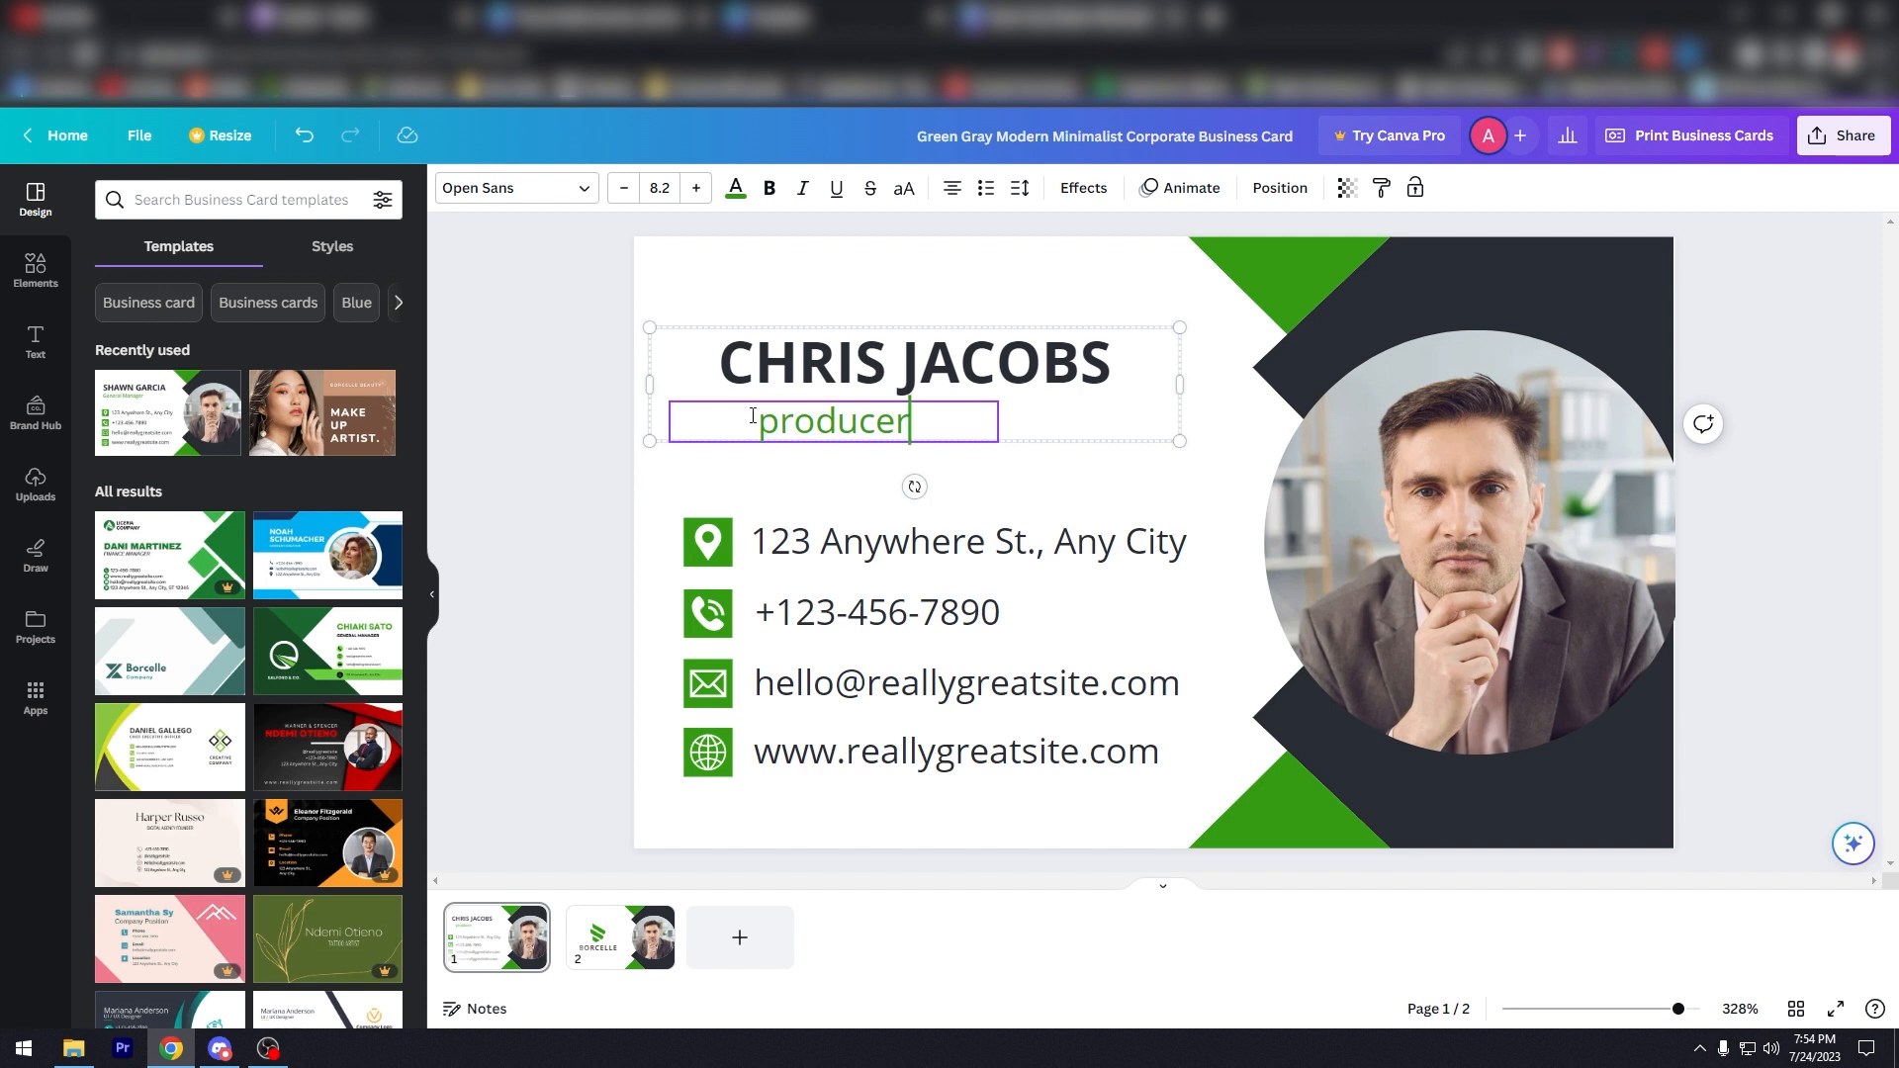
Step: Change the street address line to 'Addresss'
double_click(1051, 554)
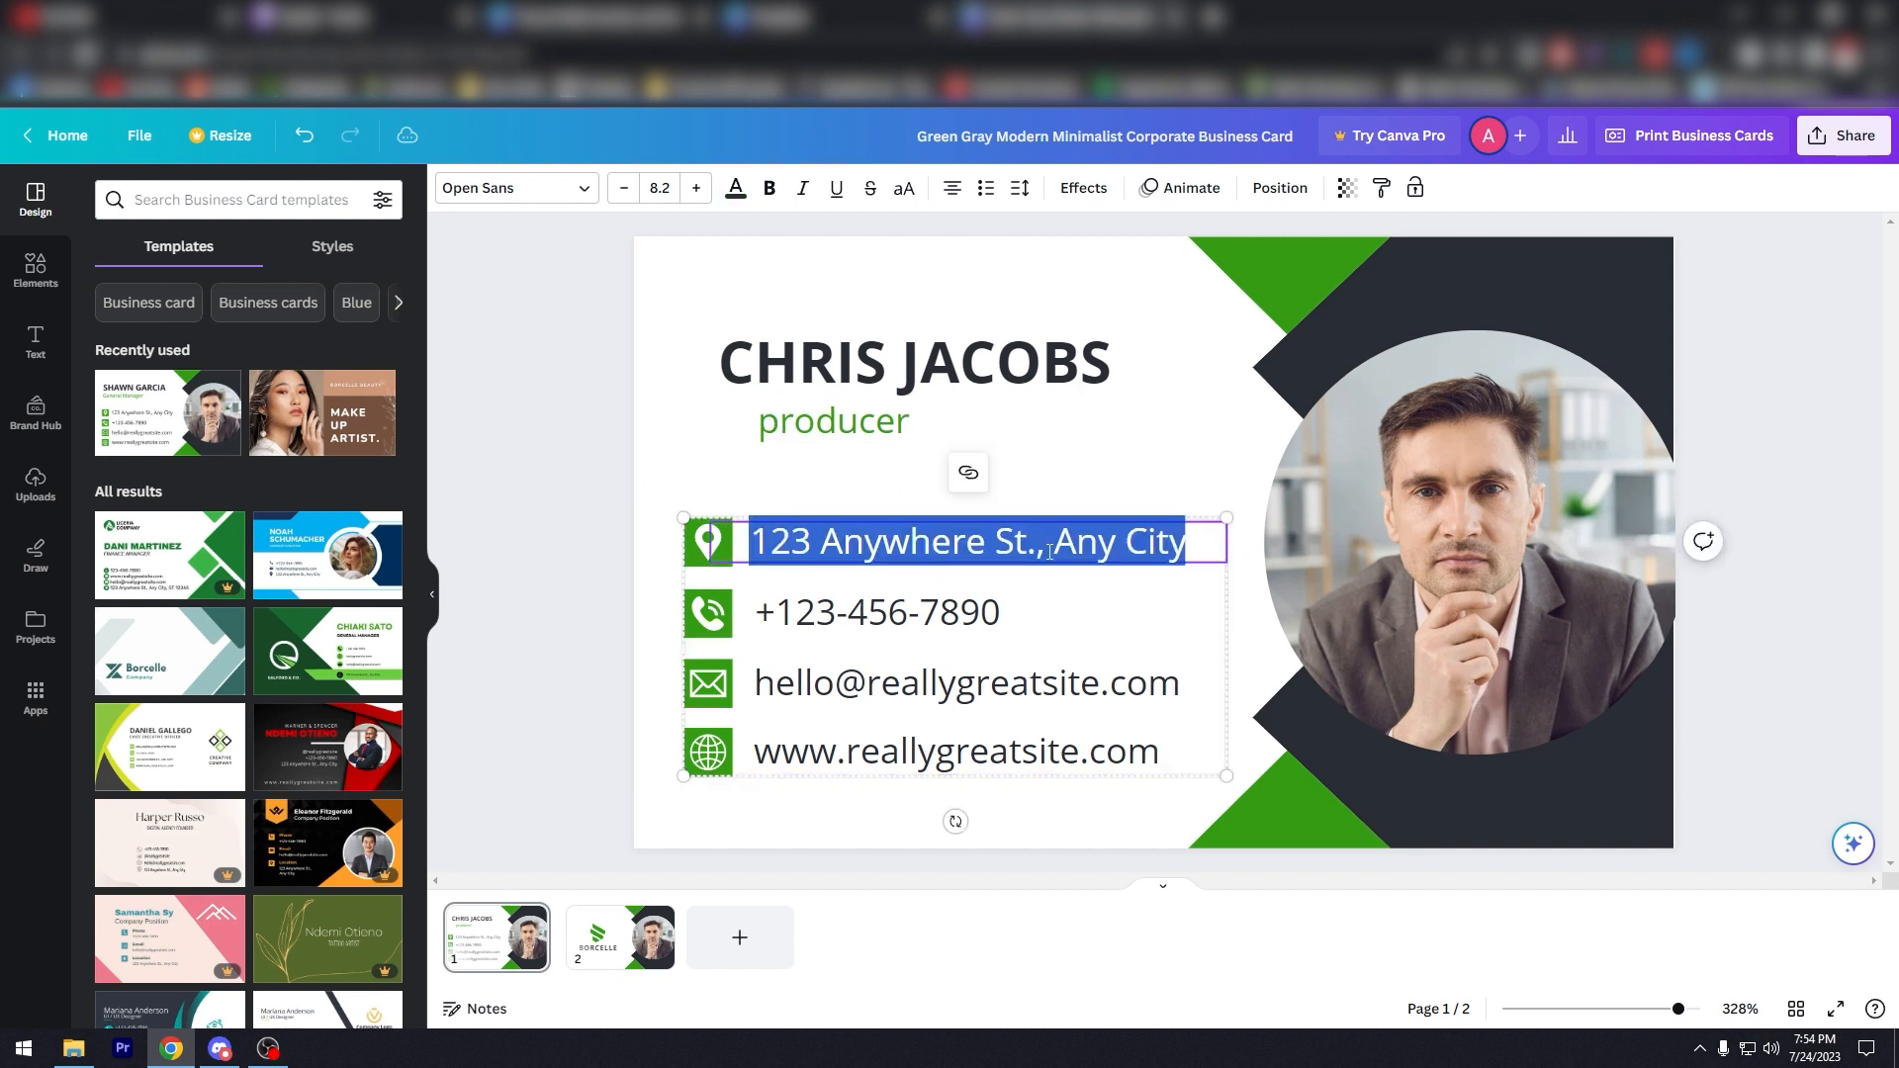
type("Ad")
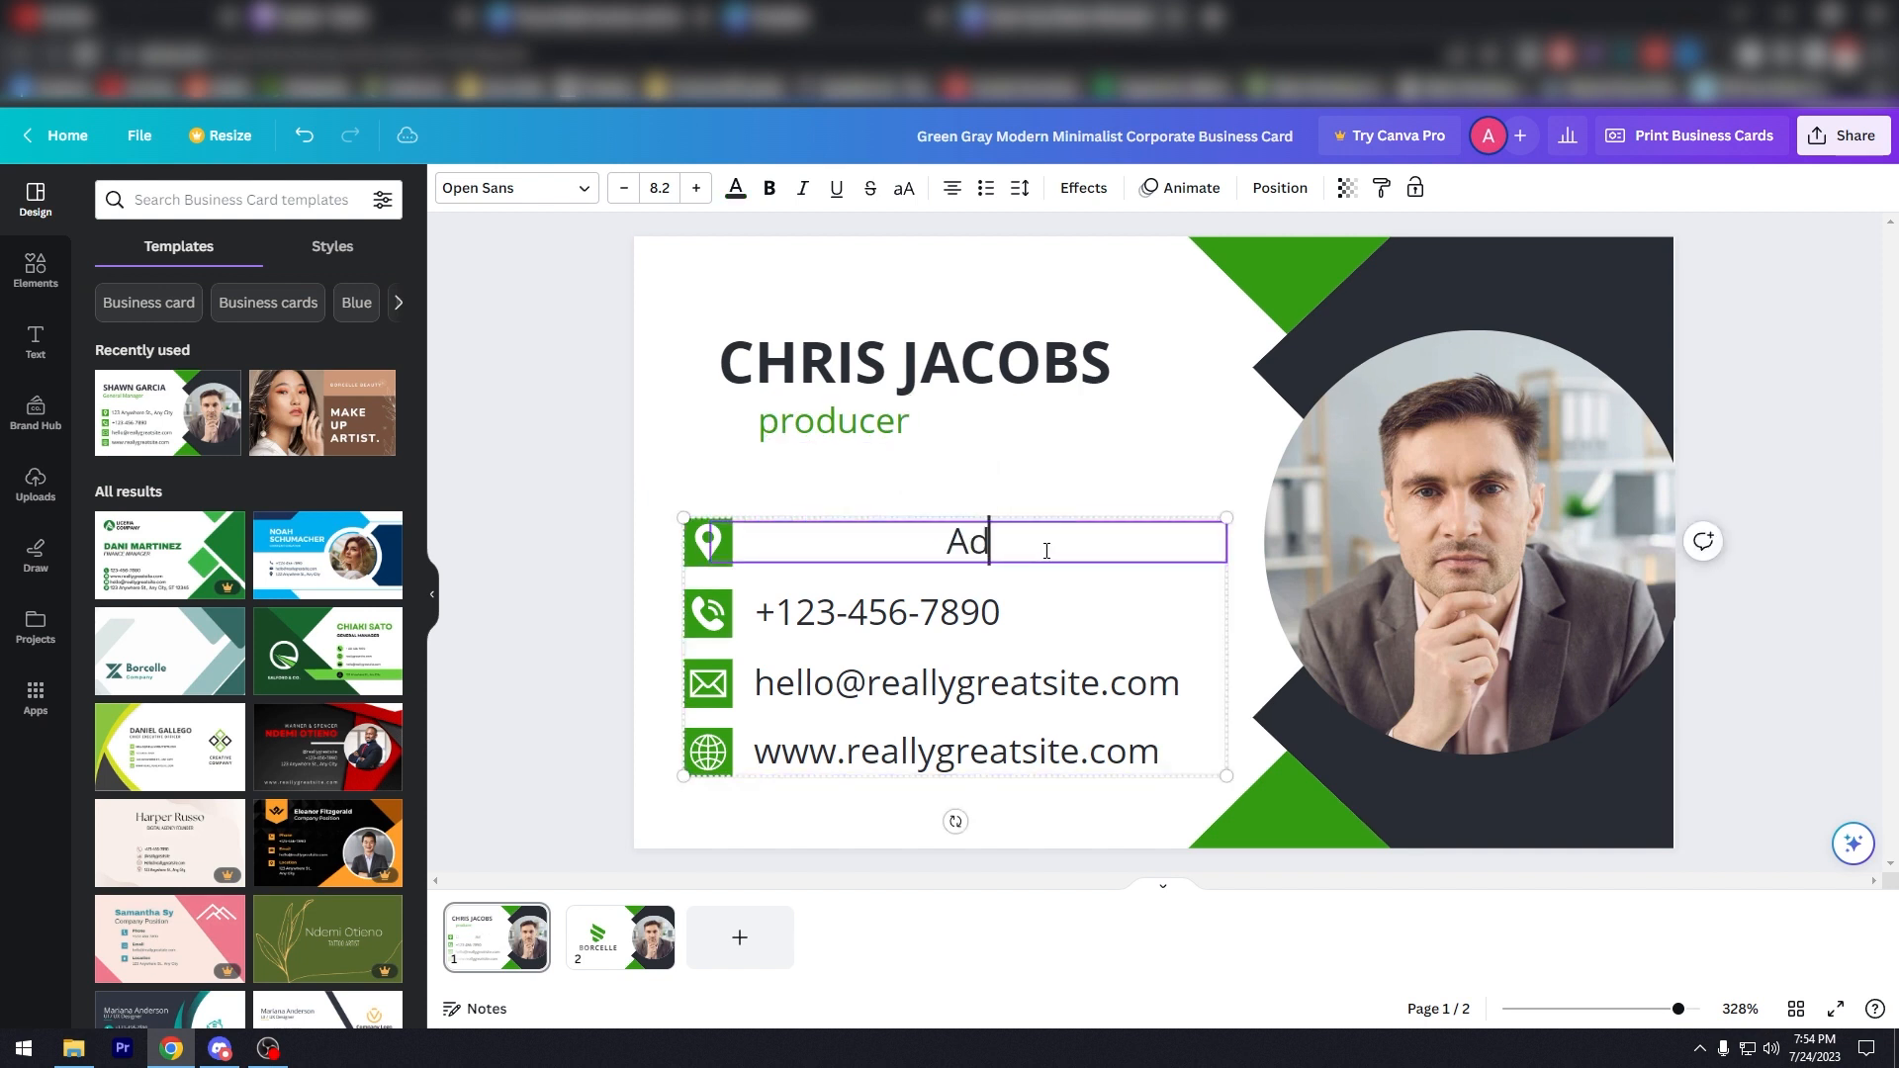
type("dresss")
left_click(1009, 608)
left_click_drag(1009, 609, 819, 613)
key("ctrl+z")
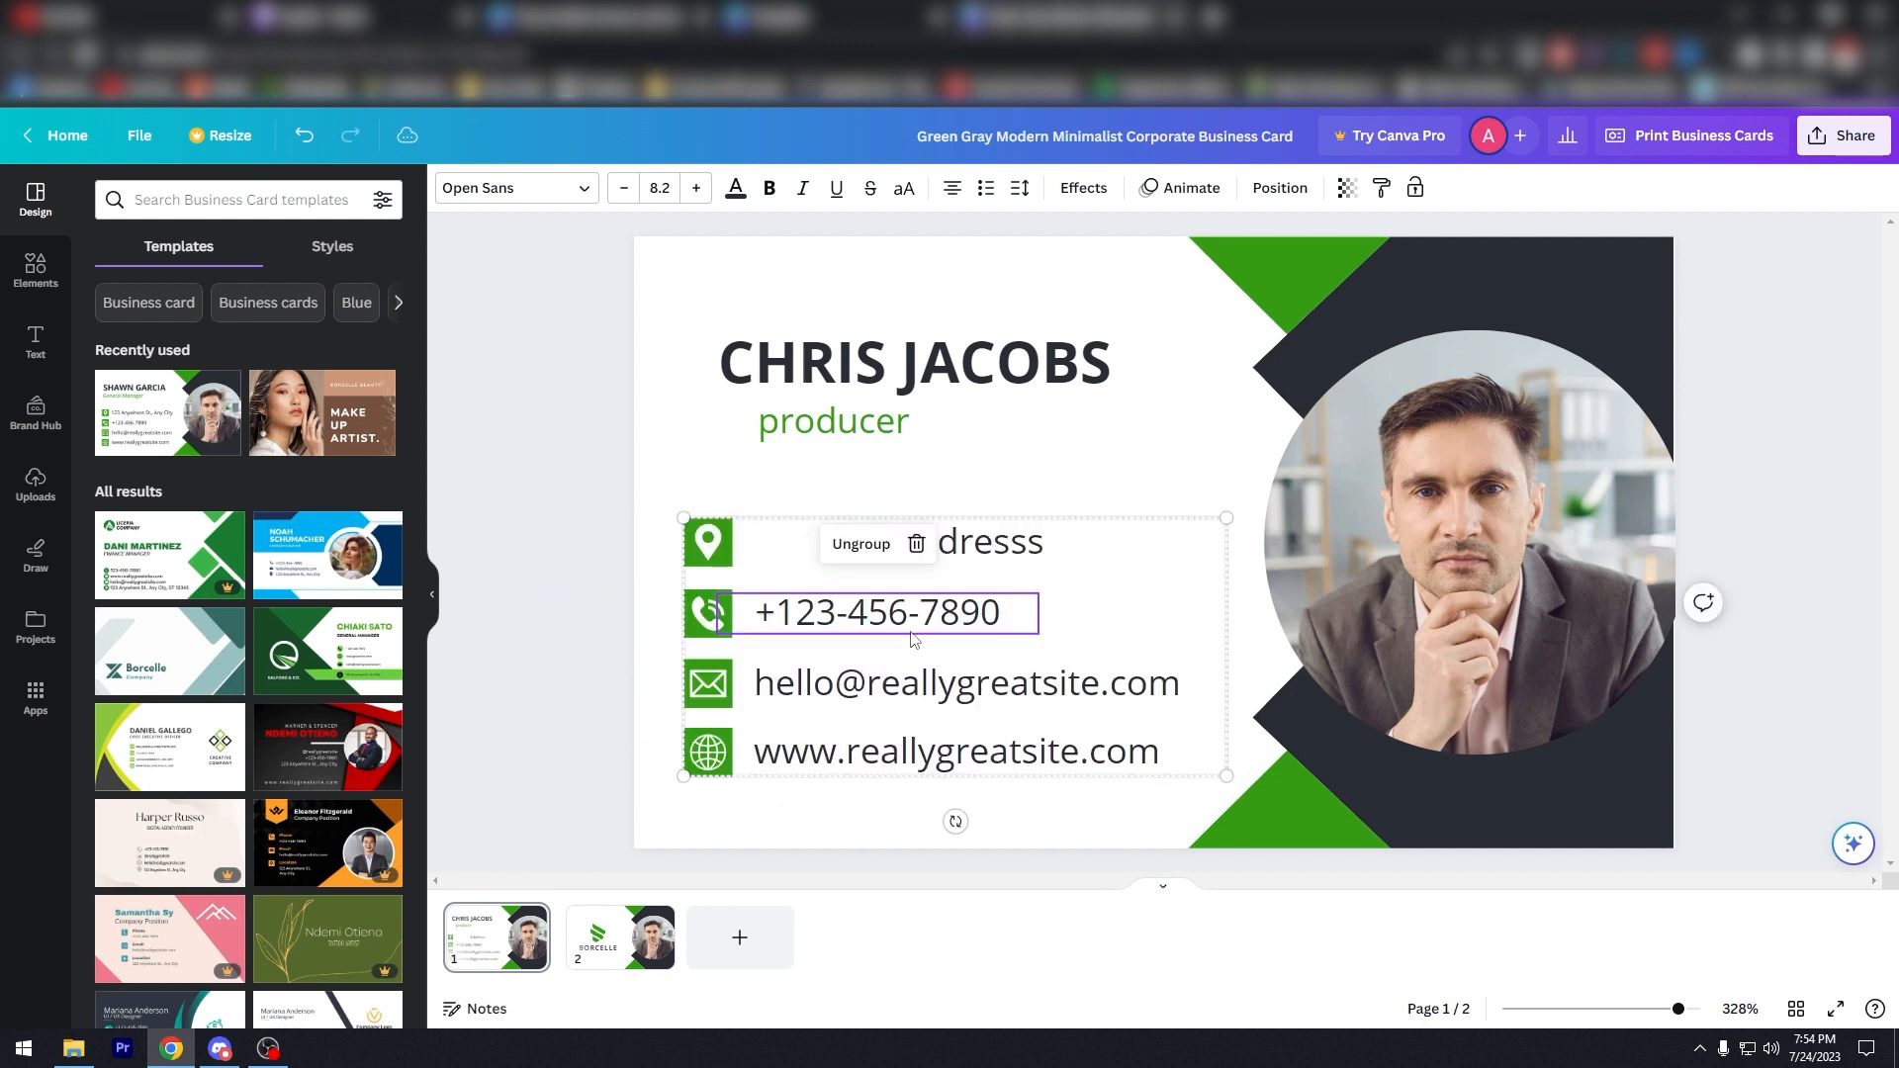
Step: Relabel the phone number line as 'Your #'
double_click(891, 616)
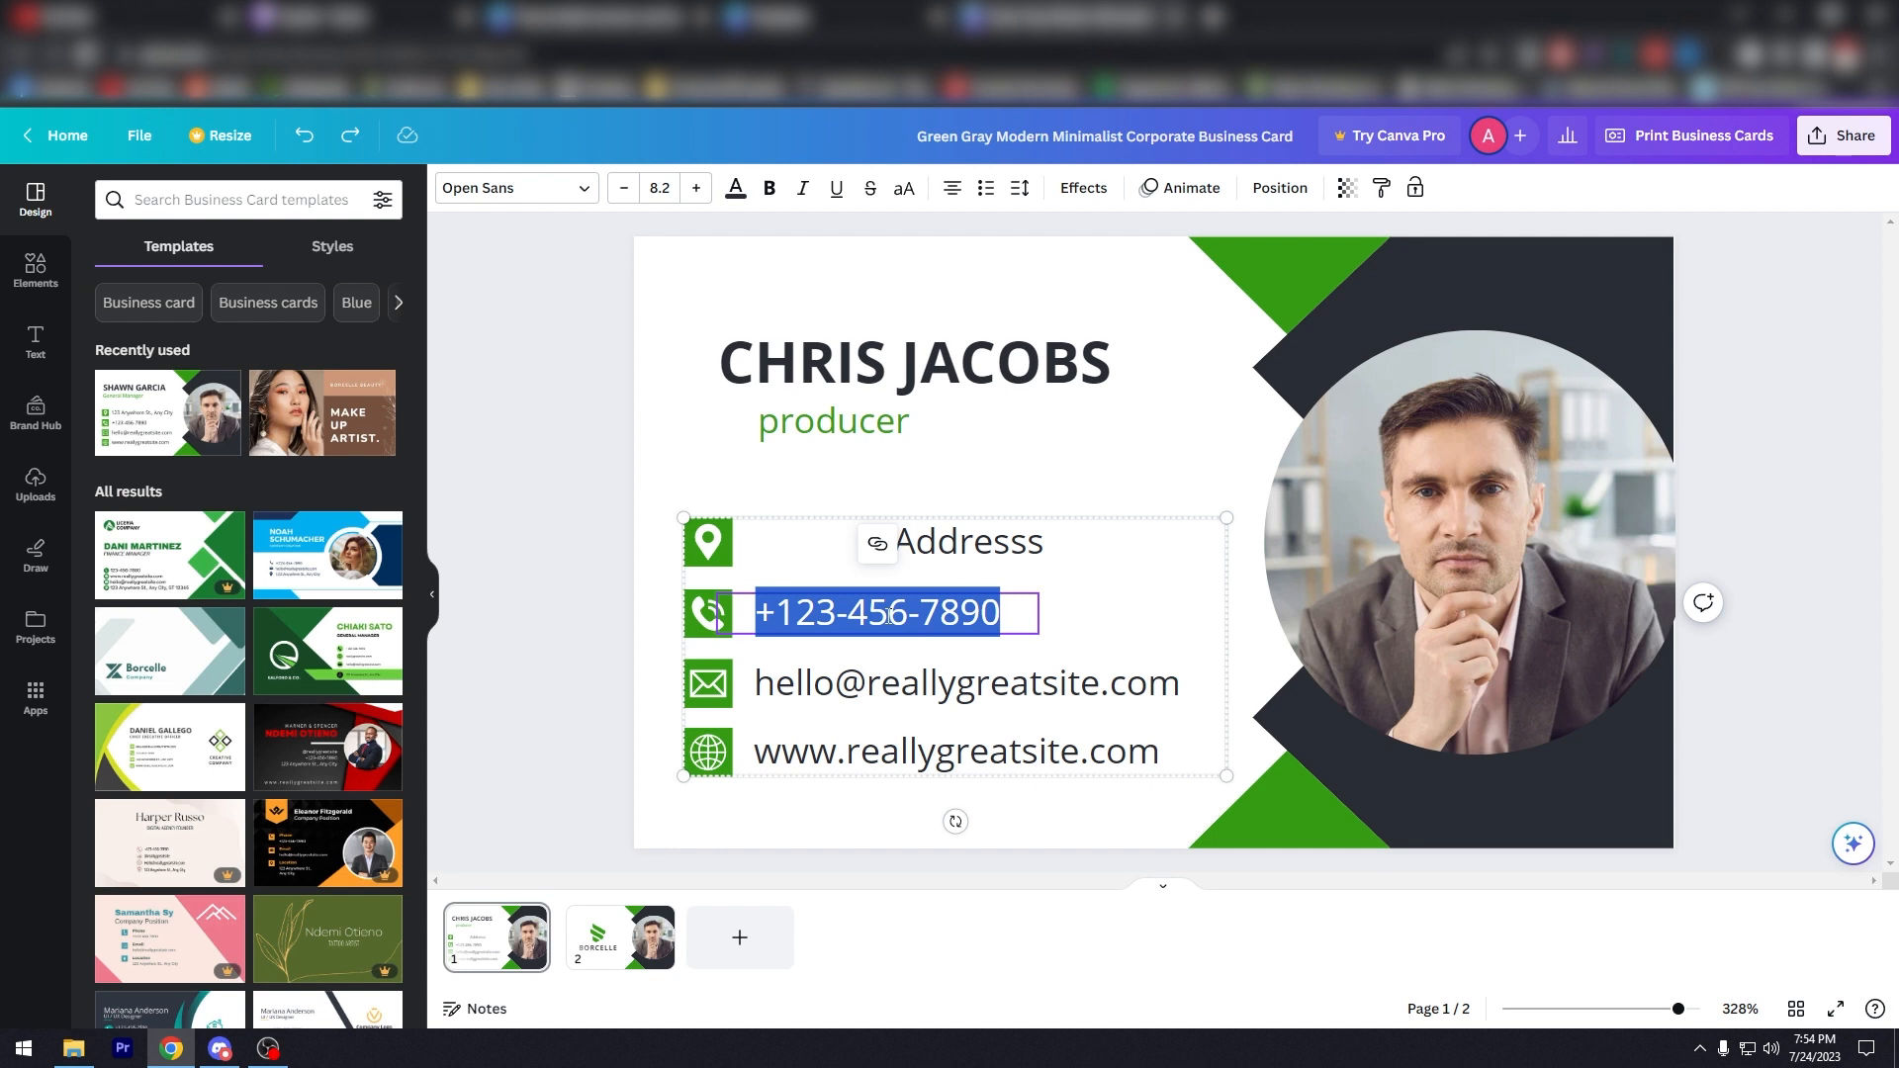
type("Your ")
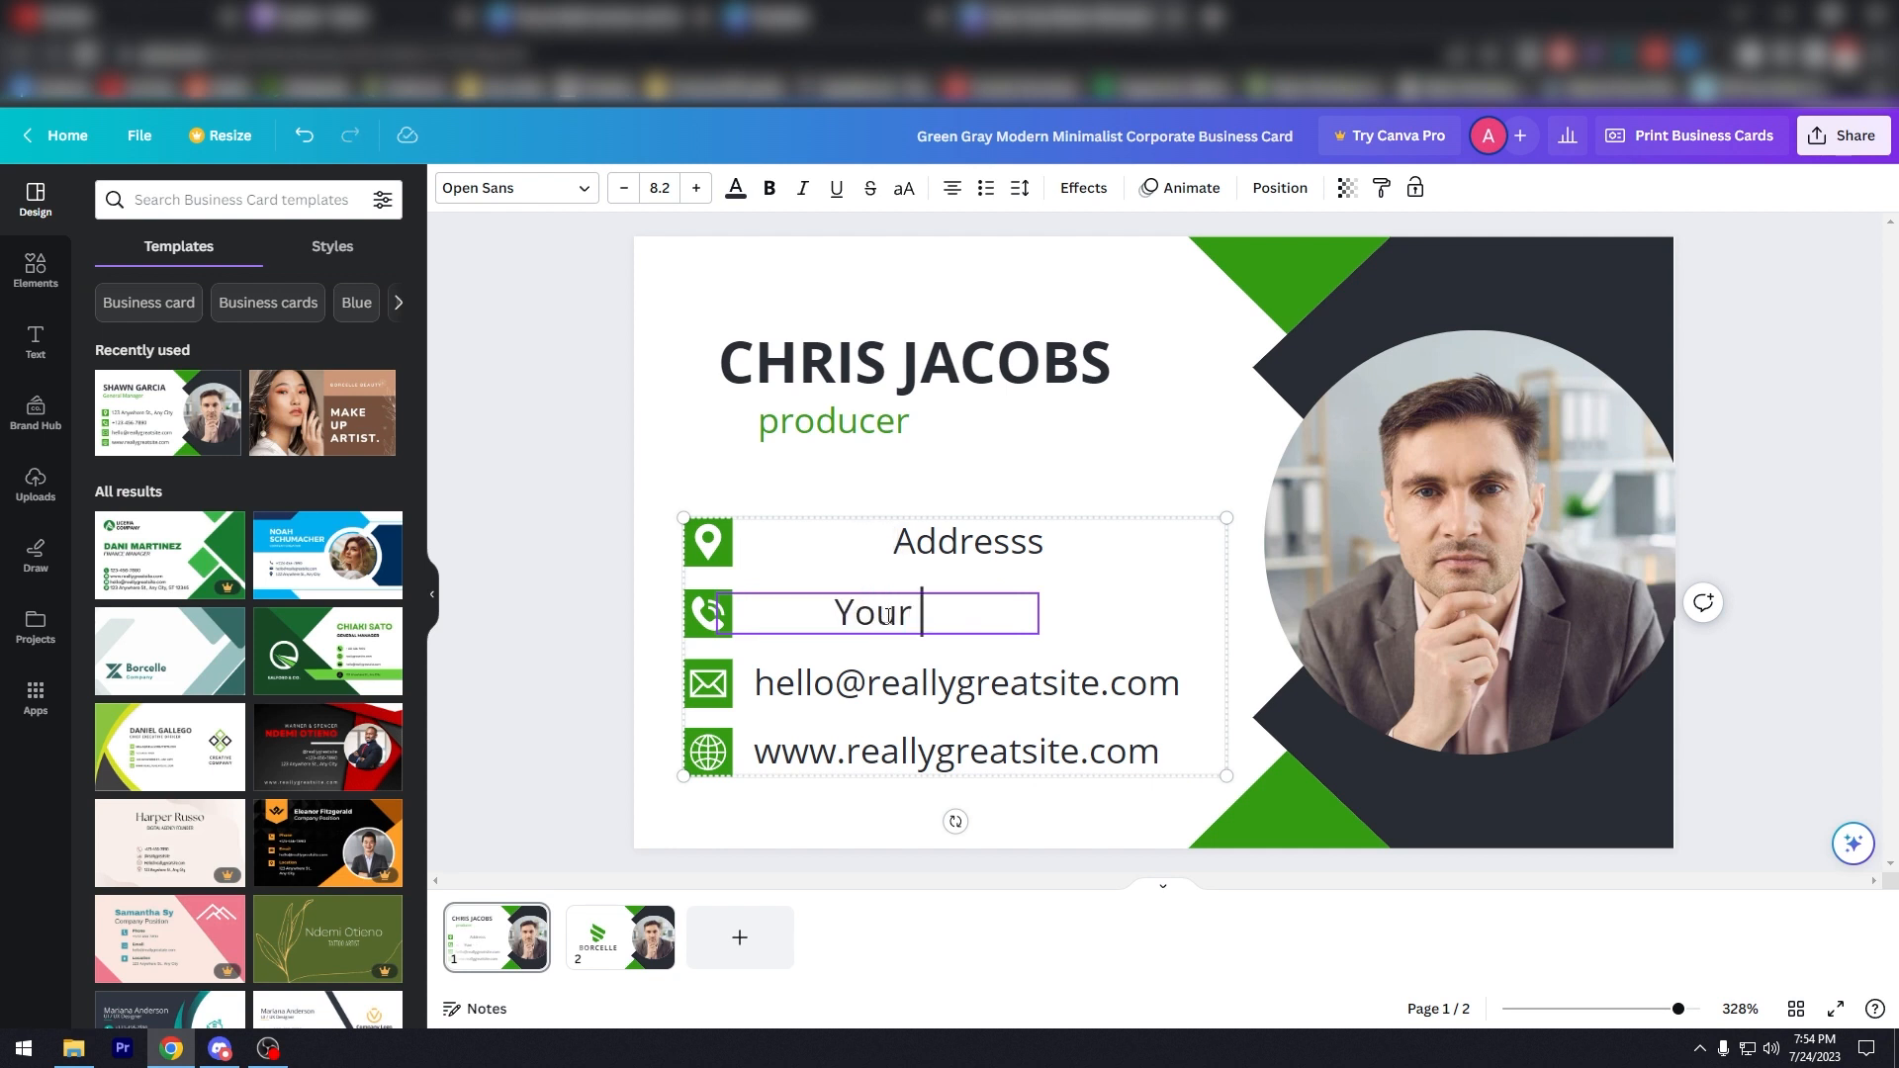
type("Persona")
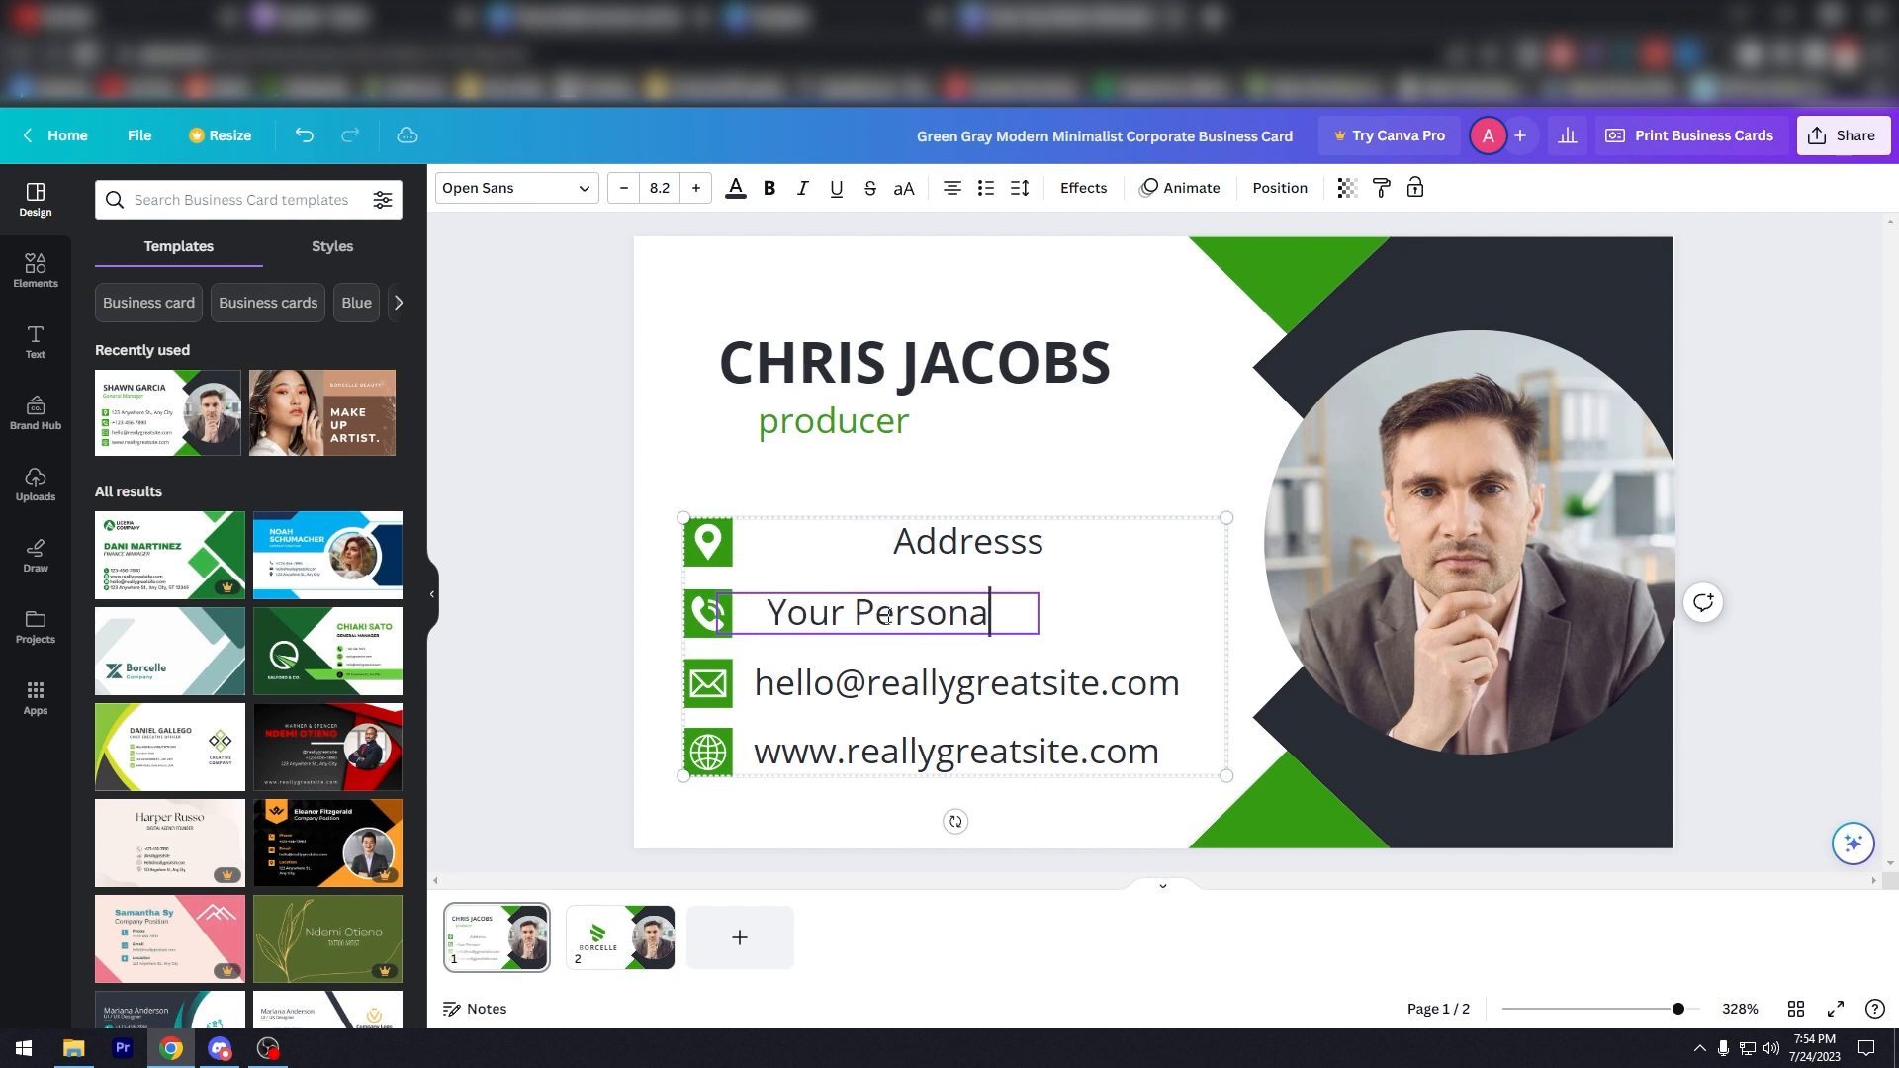
type("l/Work ")
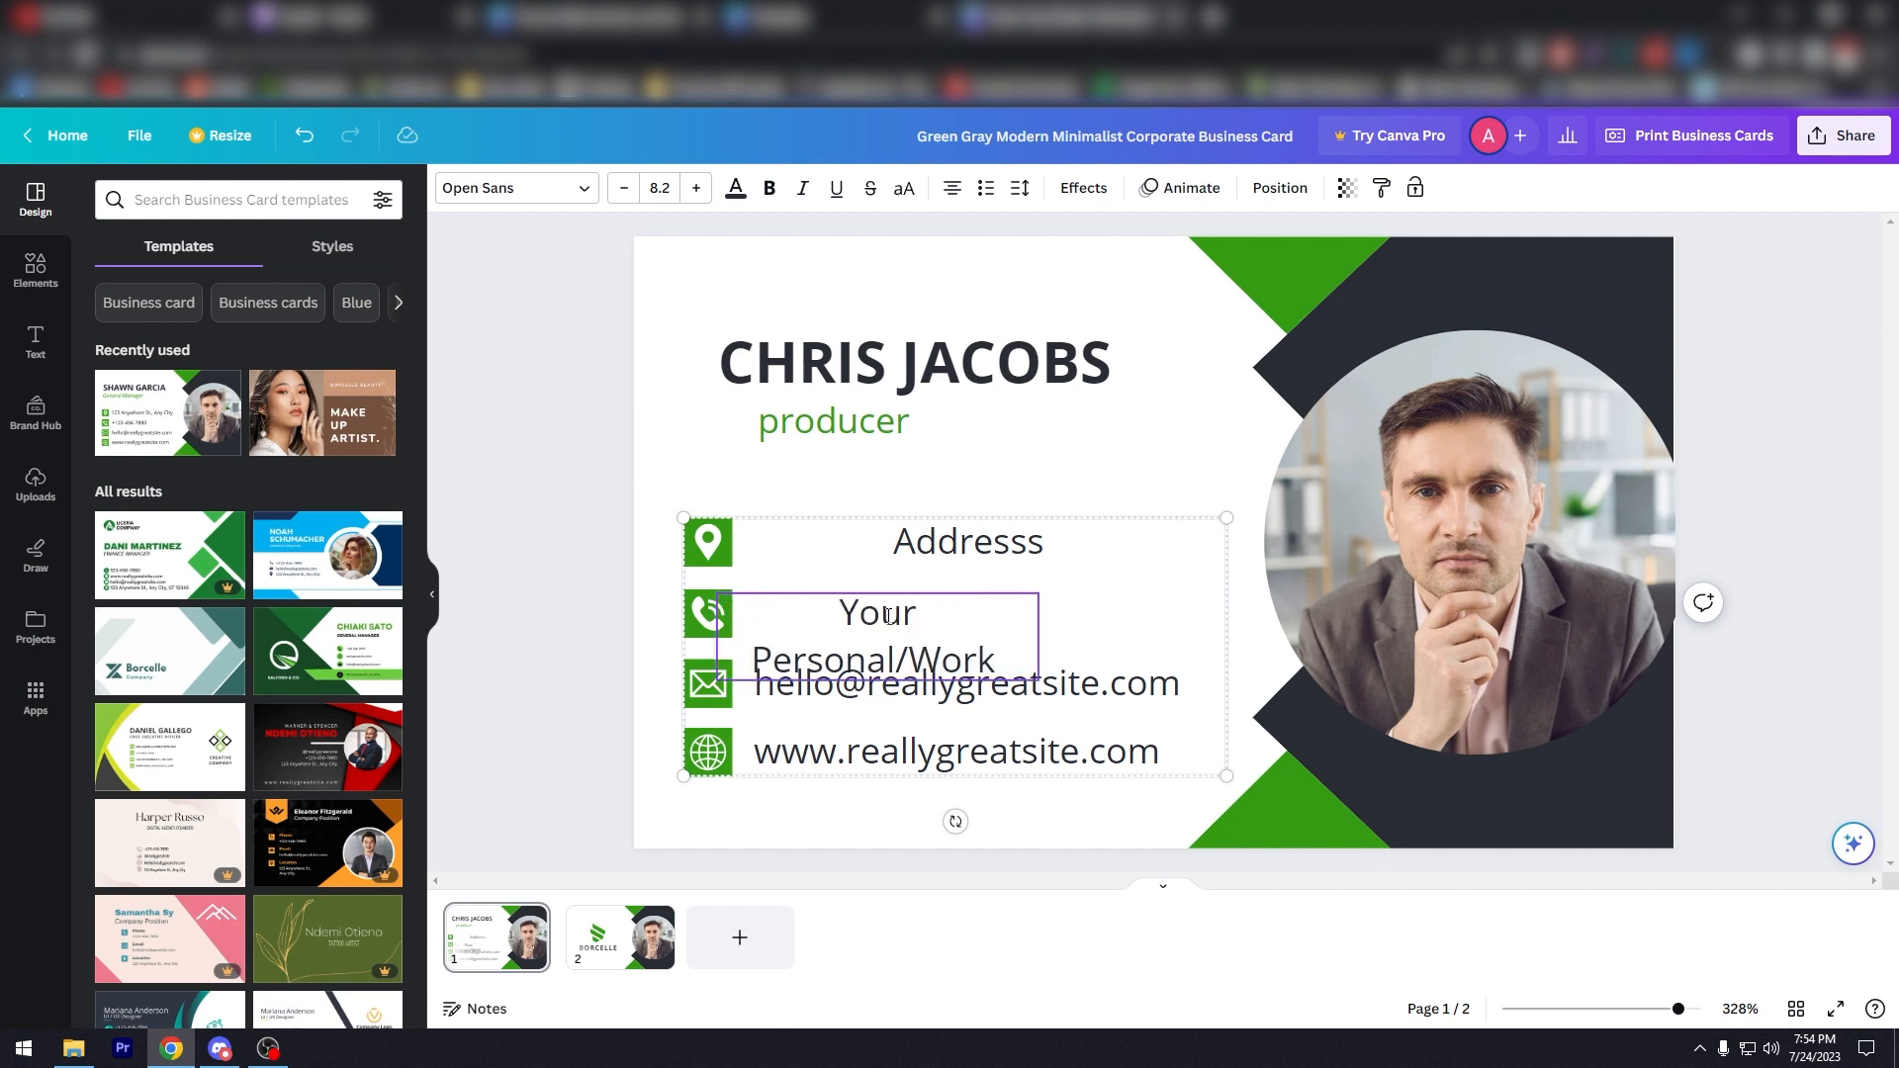
type("#")
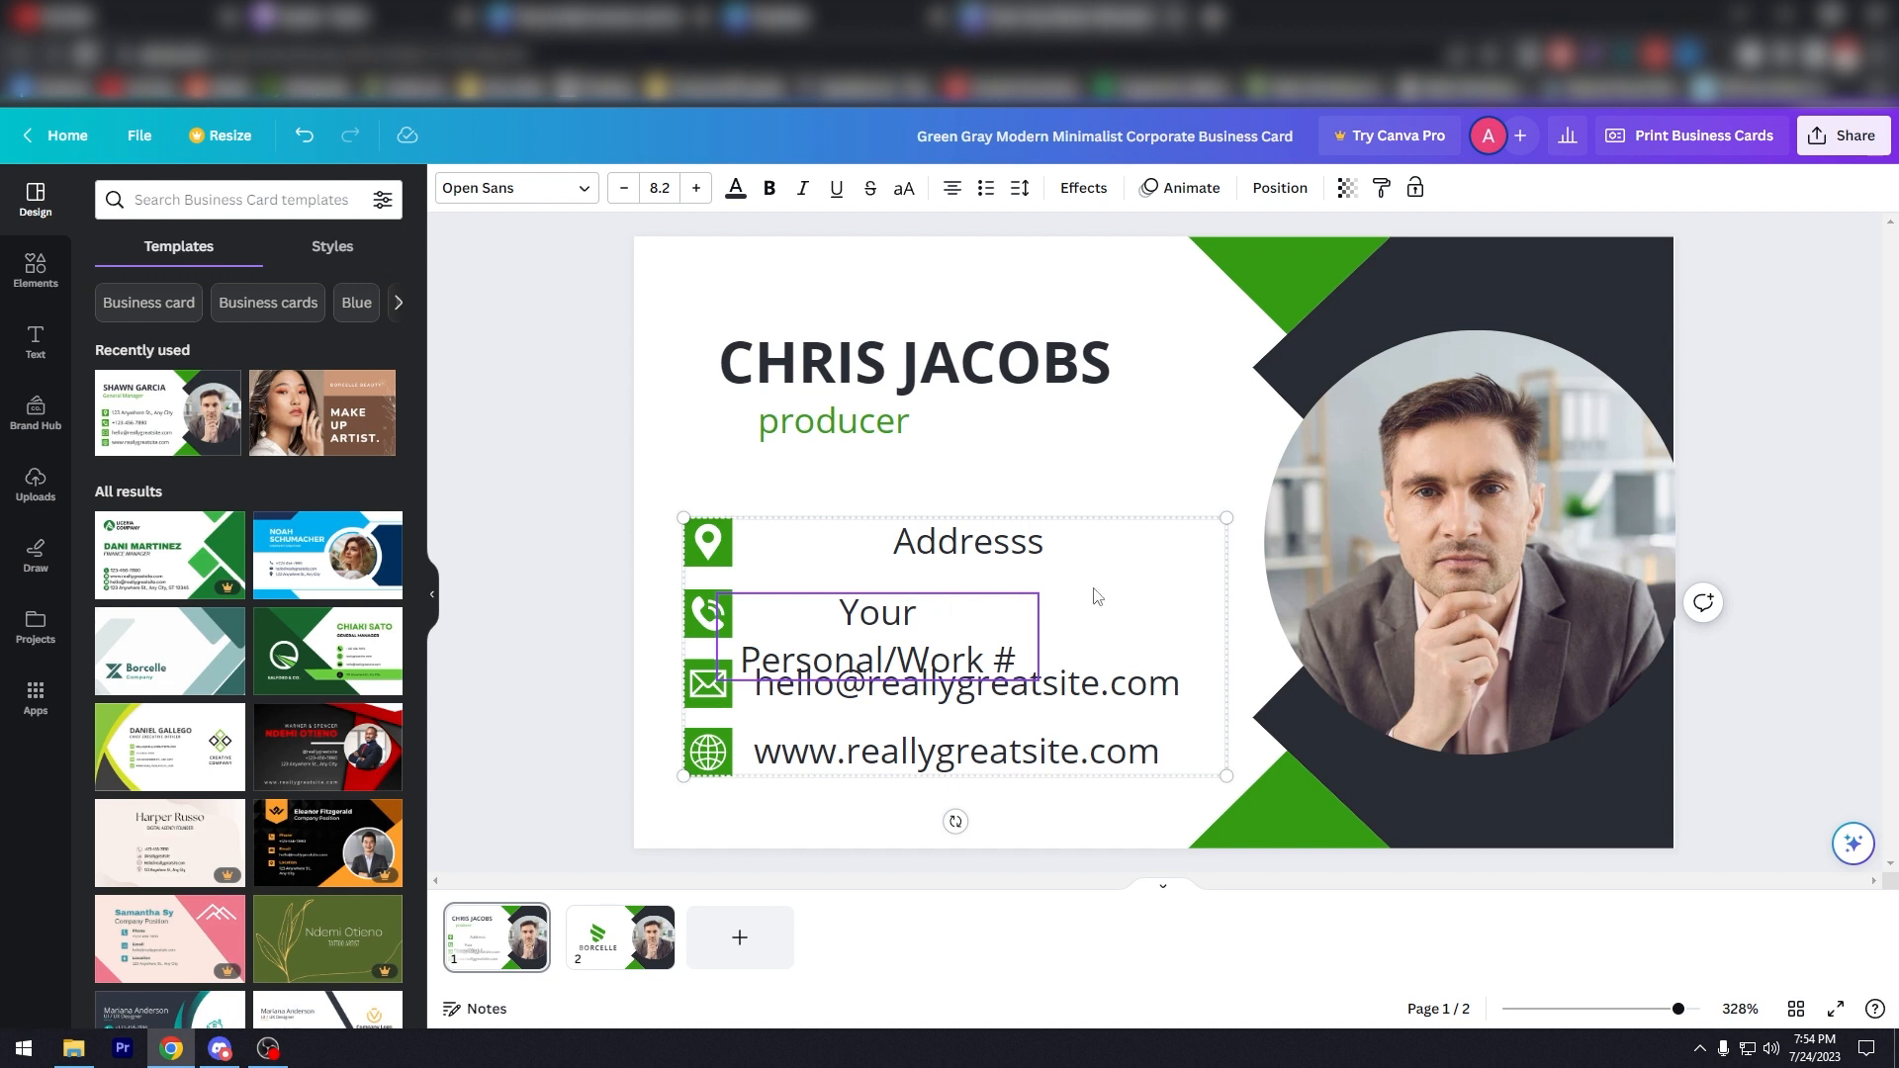
left_click(827, 560)
left_click(872, 612)
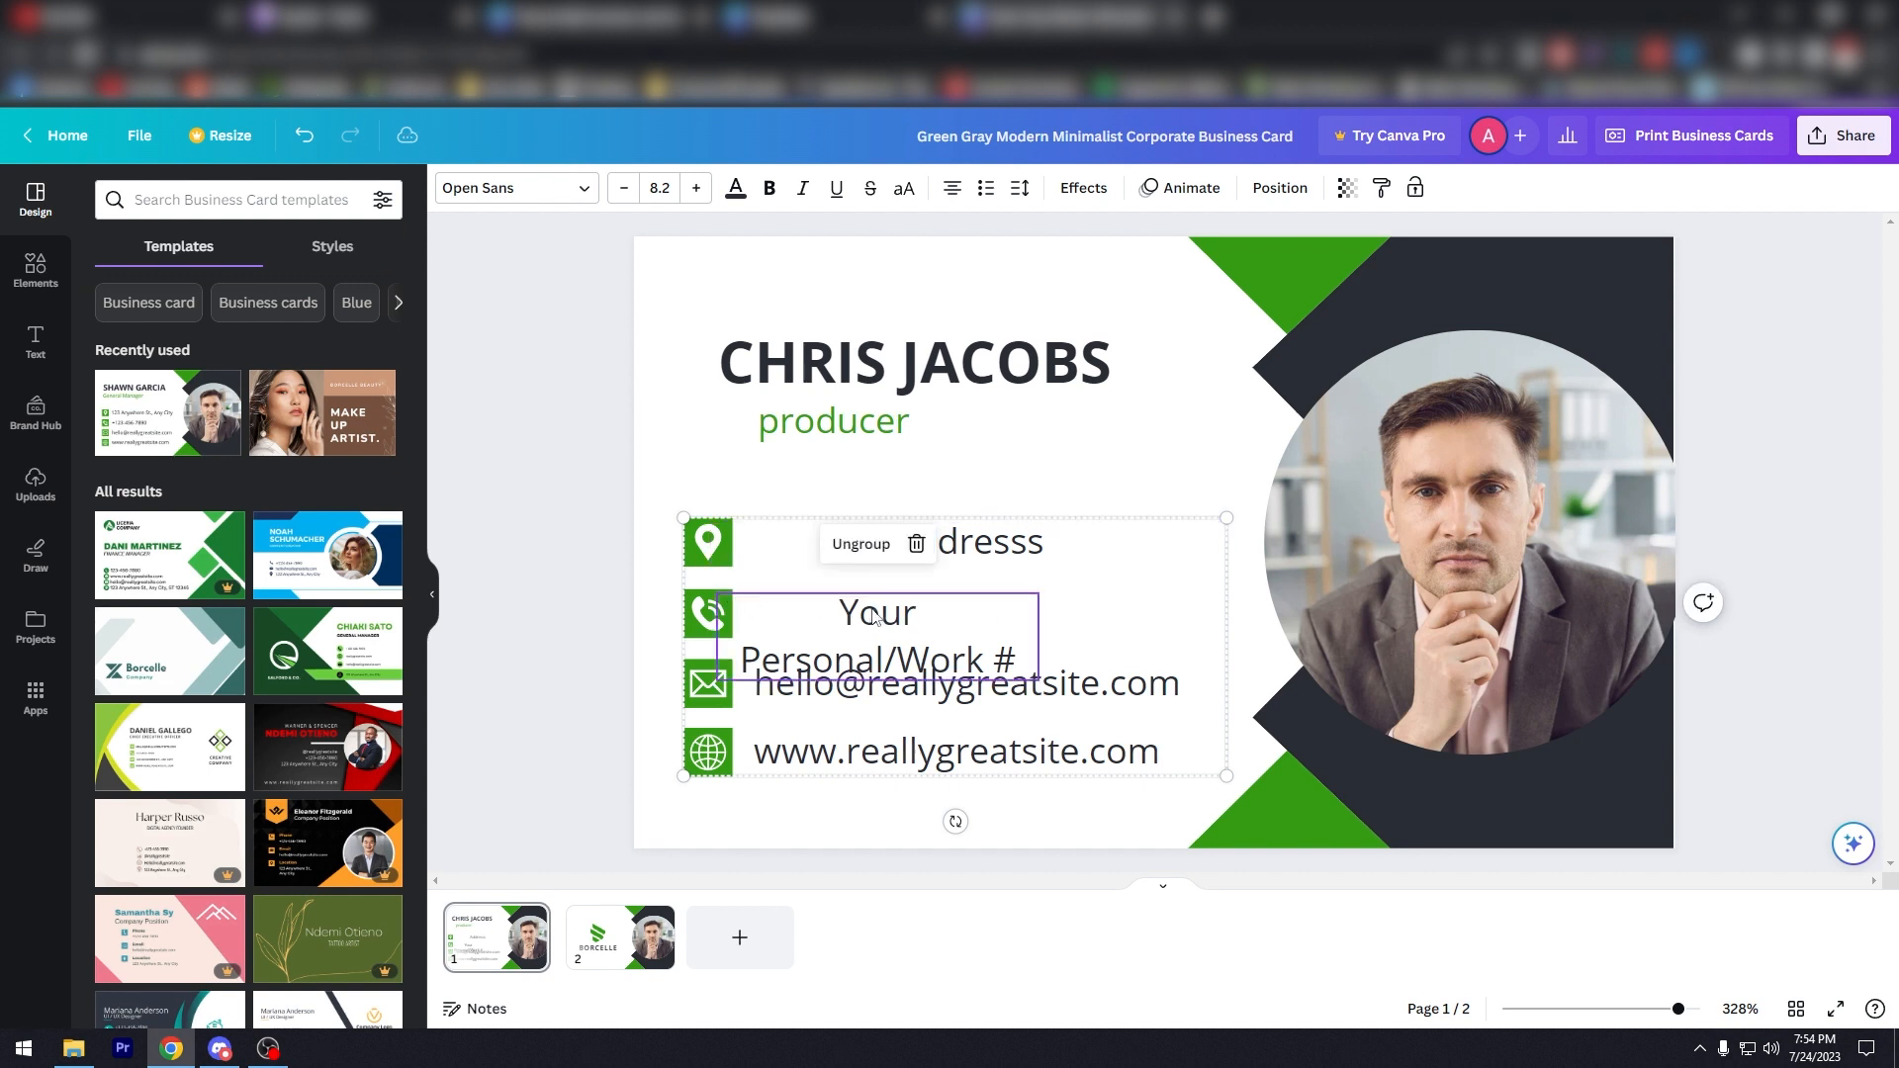
key("ctrl+z")
double_click(883, 629)
left_click(1034, 644)
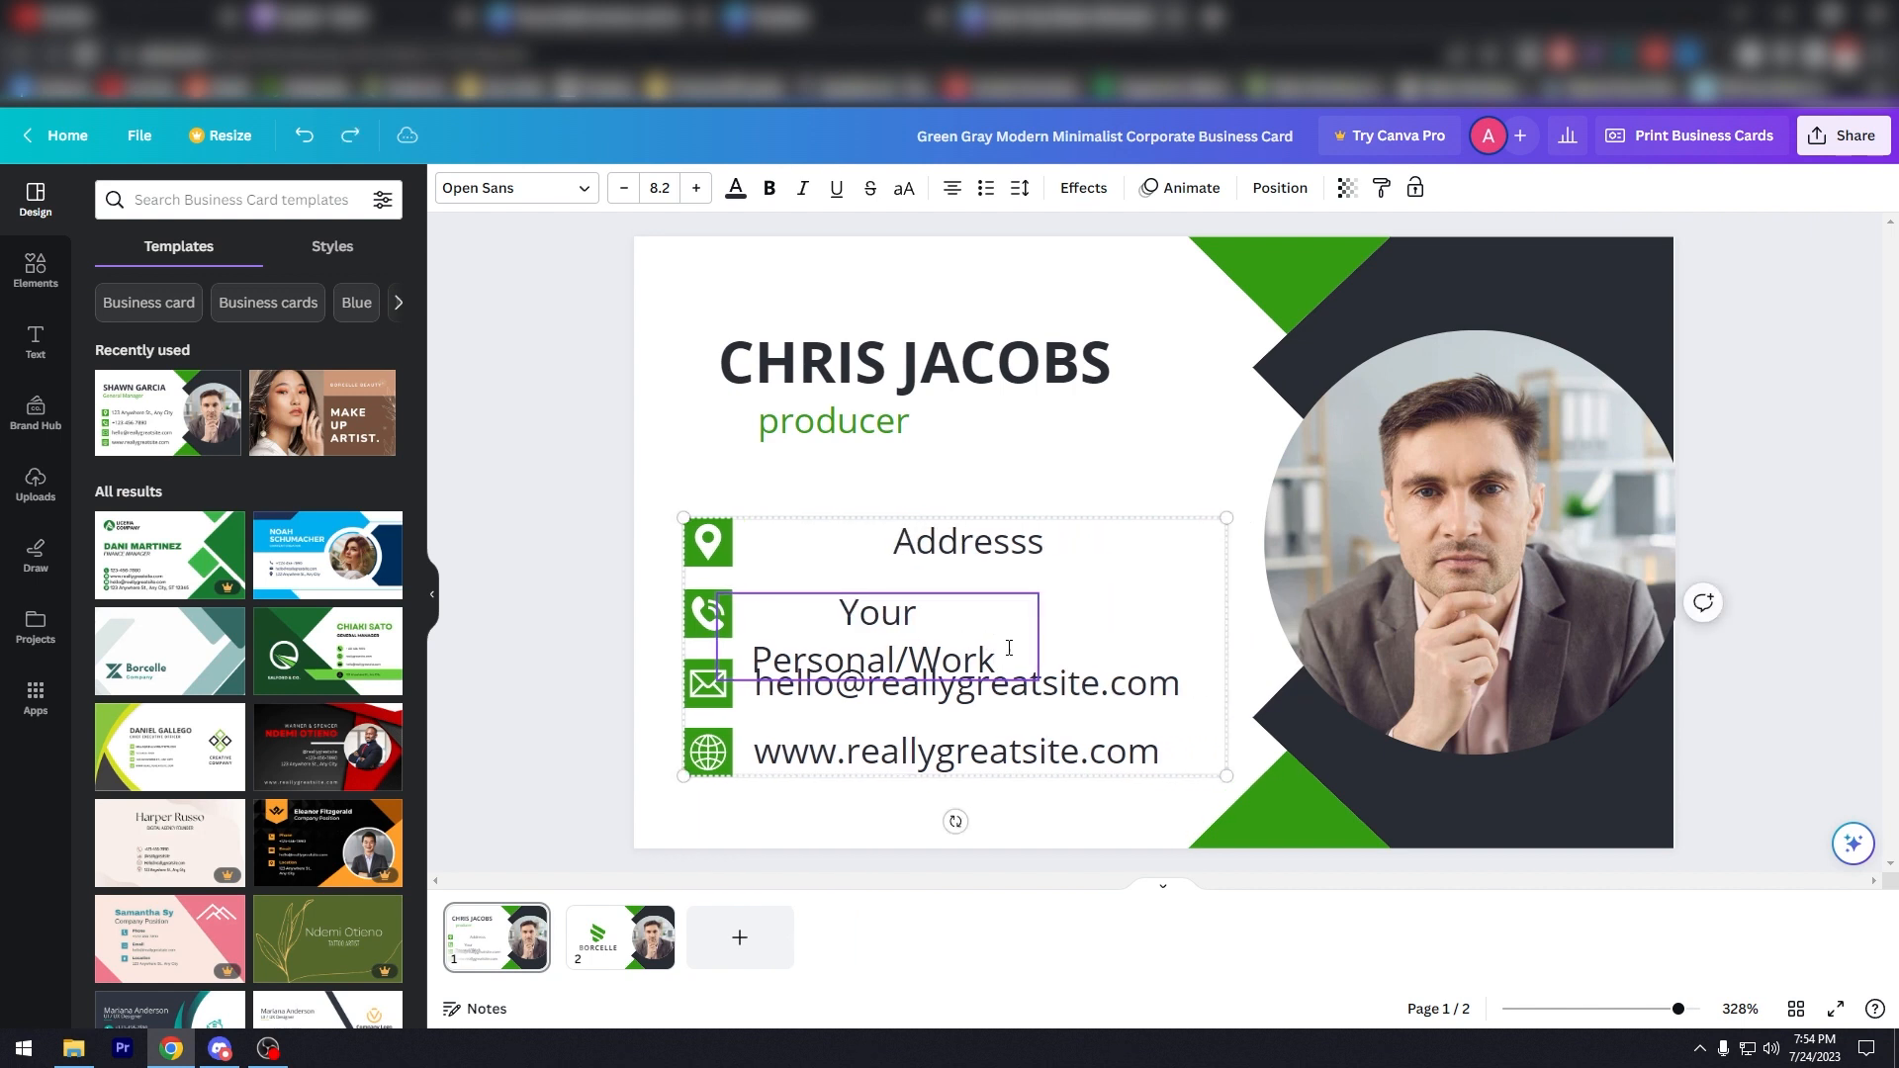
triple_click(1003, 653)
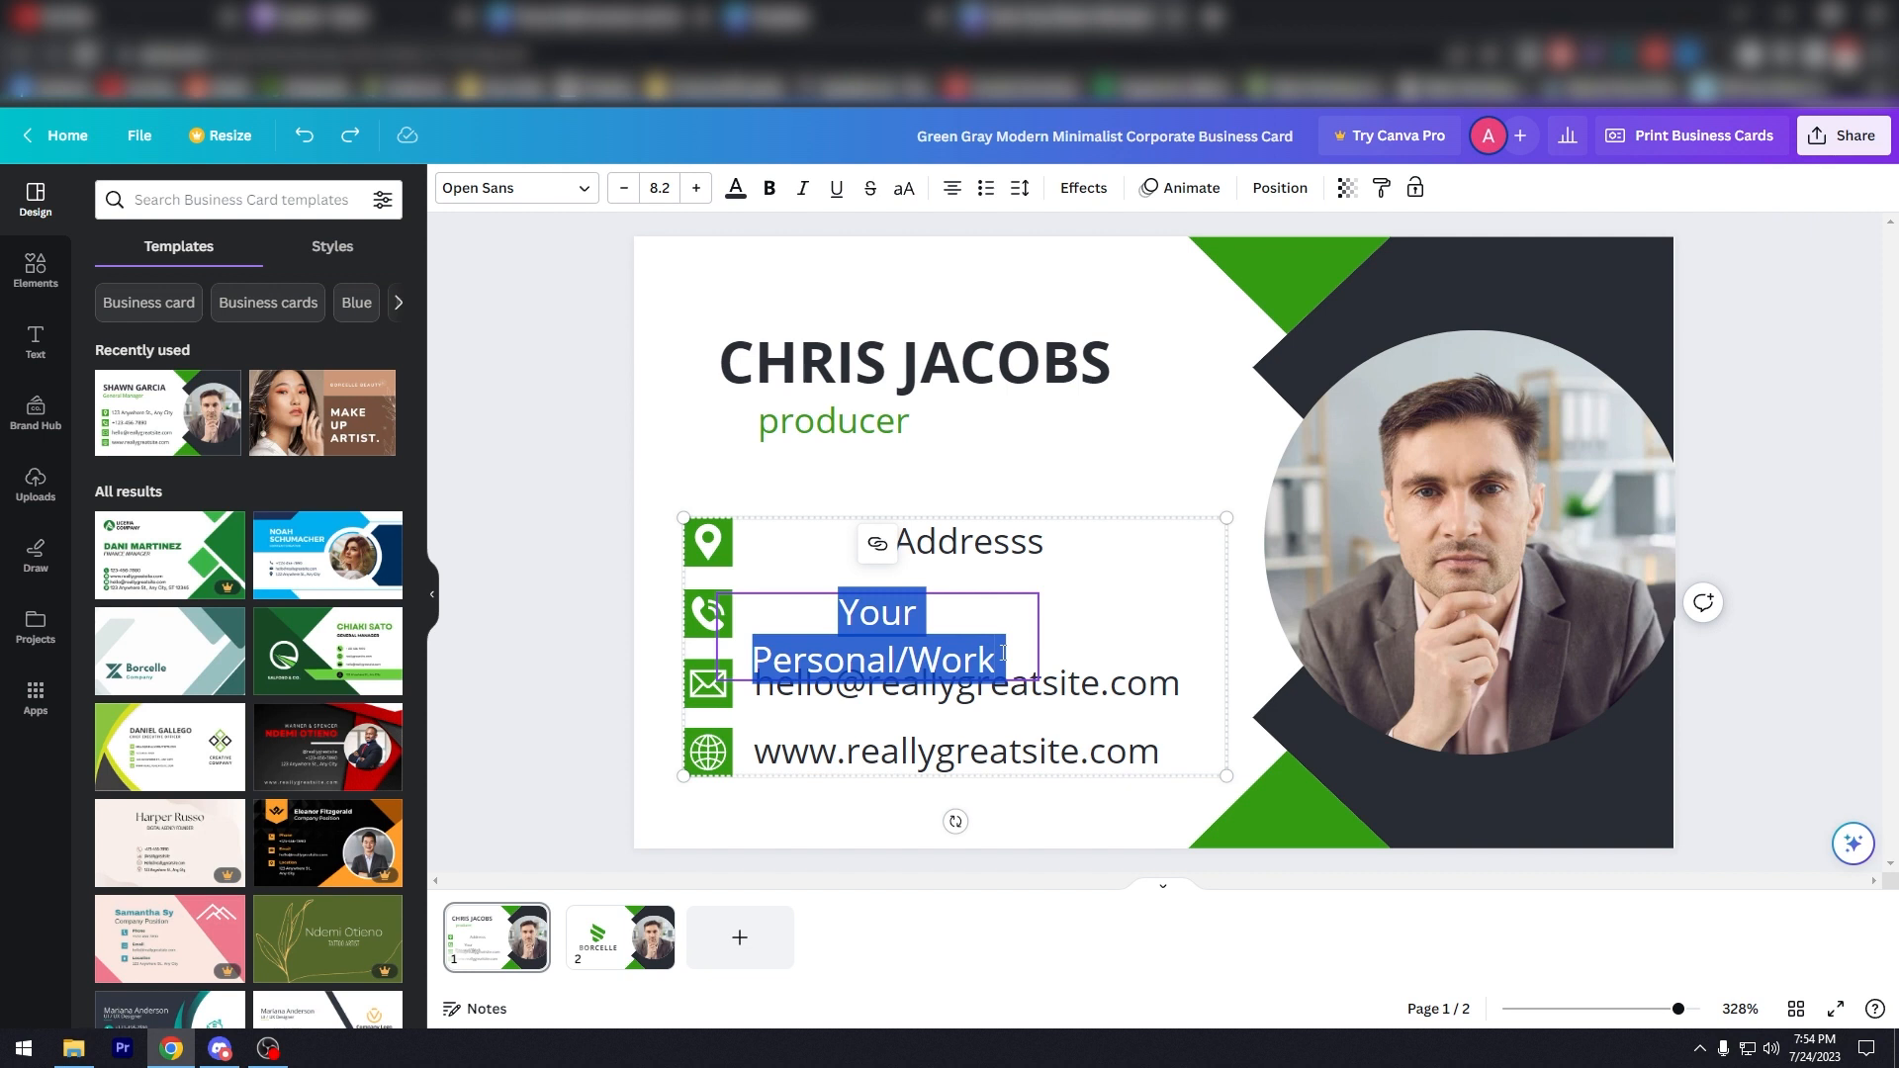
type("Your #")
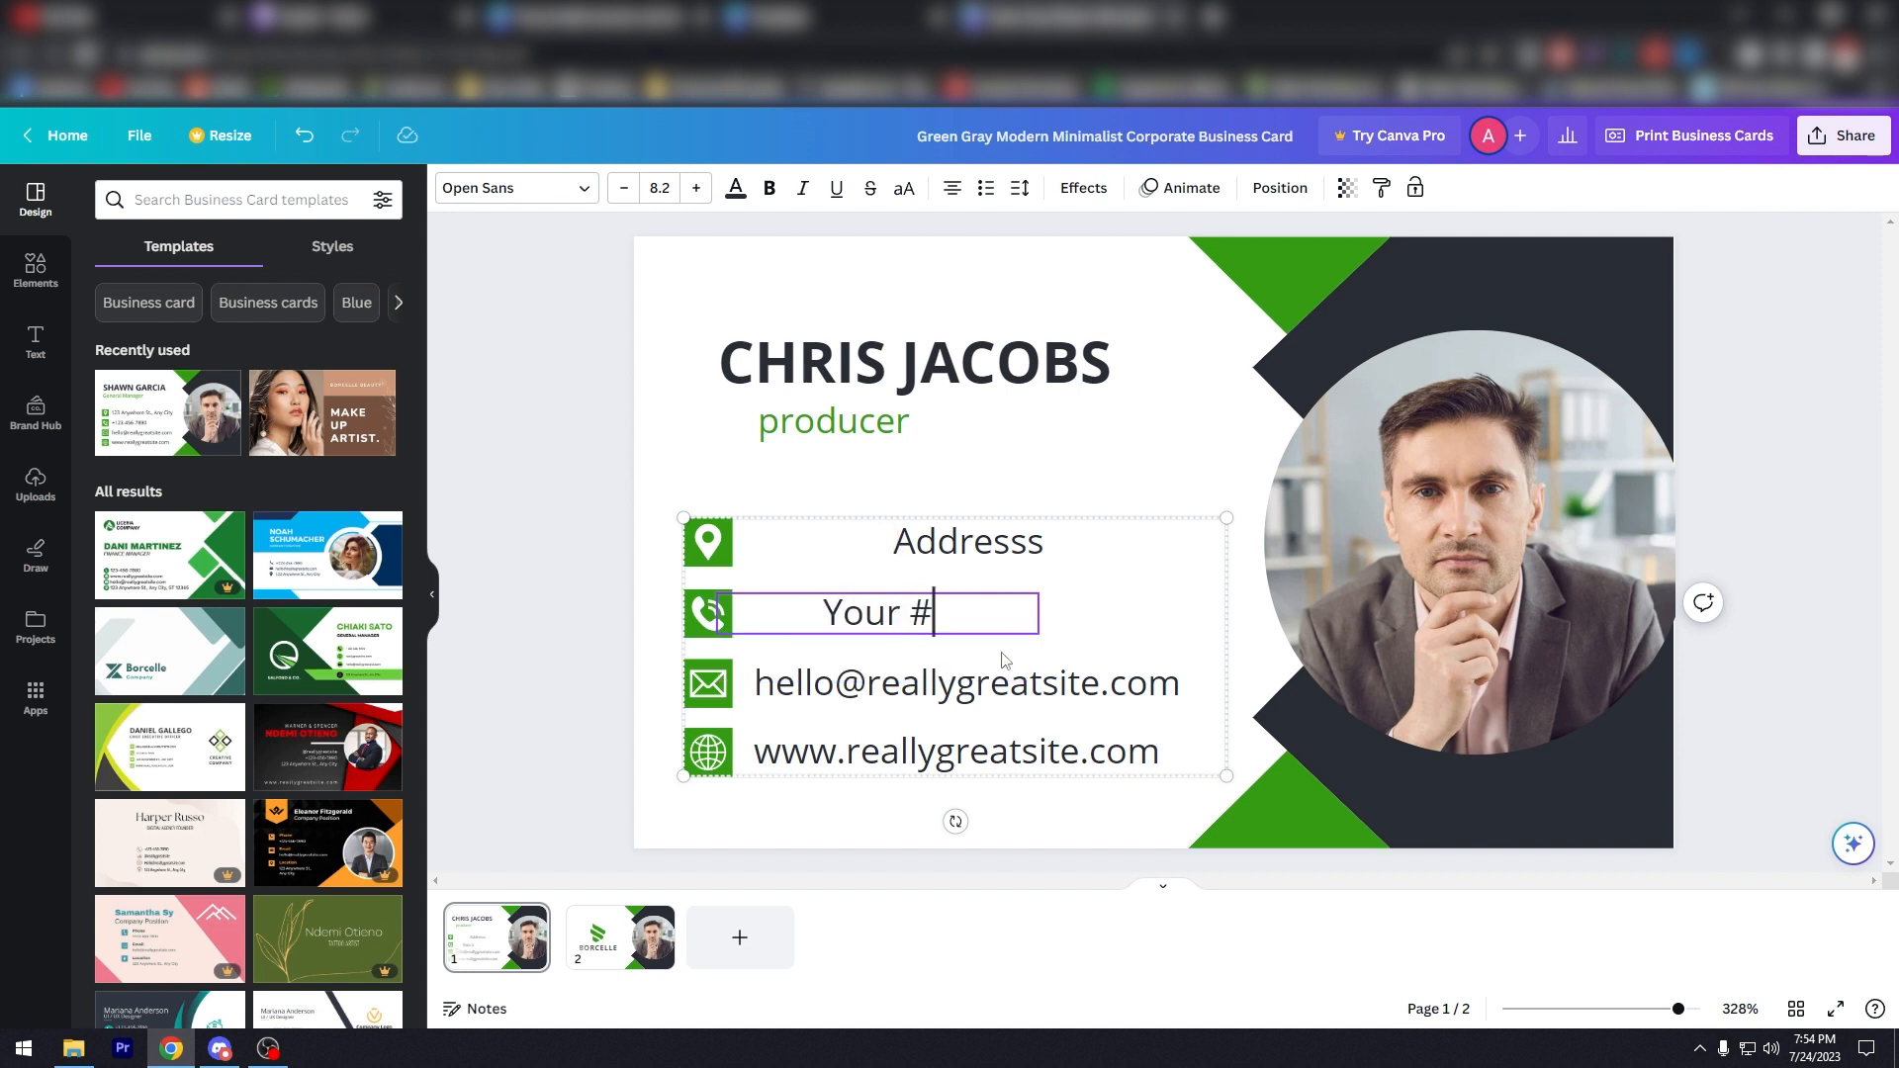
Step: Change the email line to 'your company email'
left_click(964, 692)
double_click(965, 693)
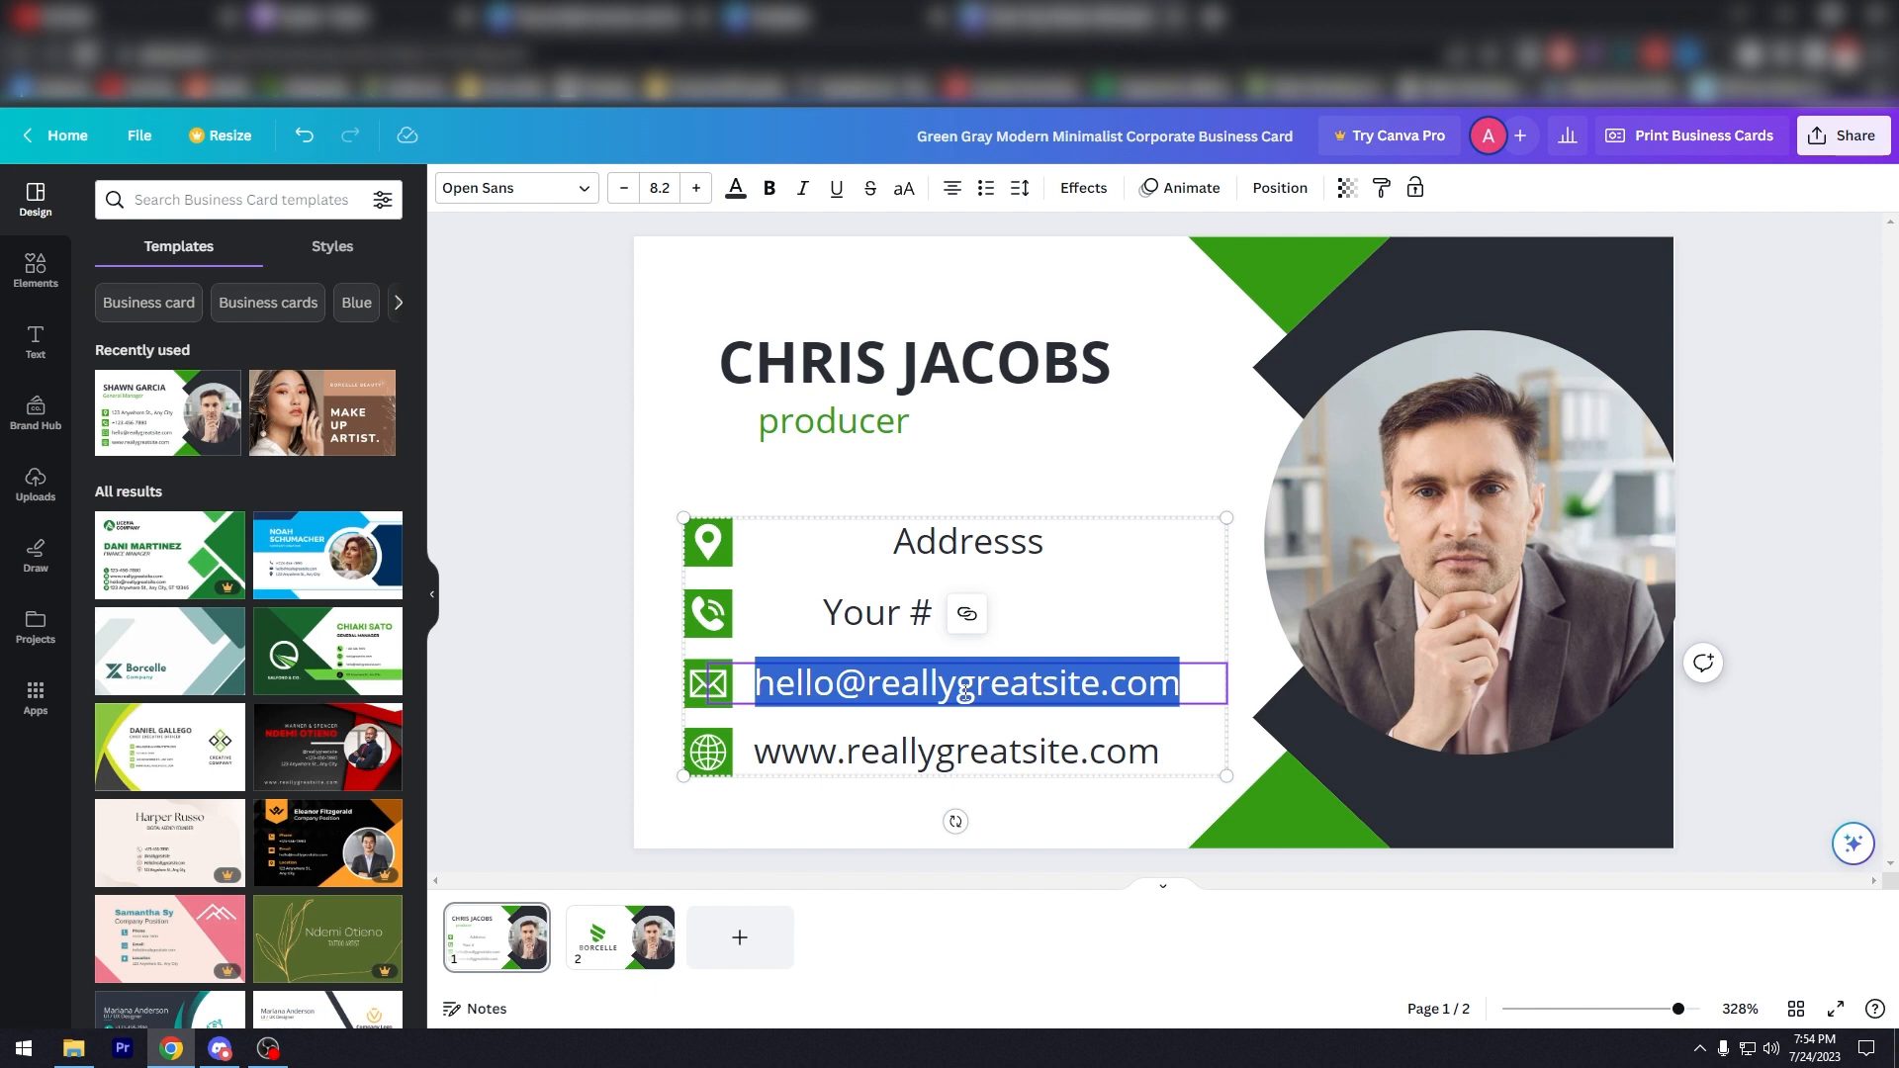
type("your ")
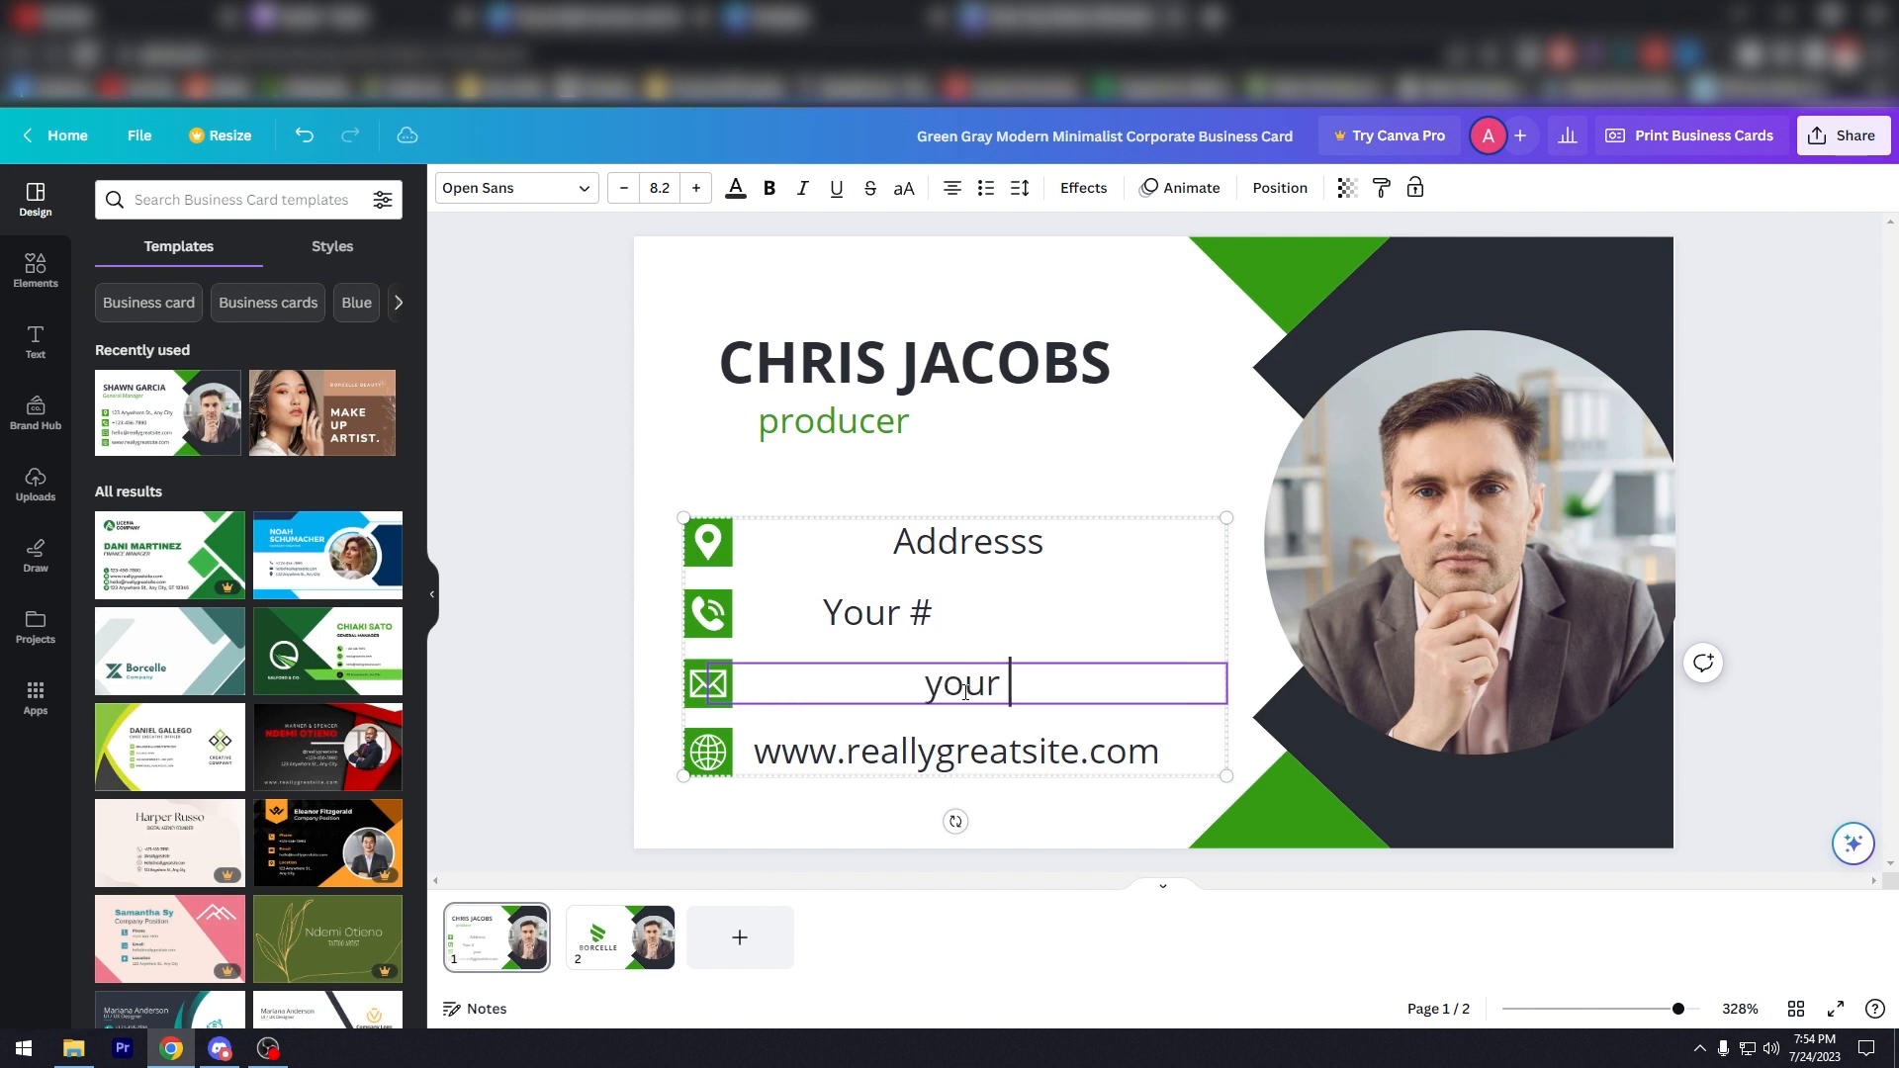
type("co. website")
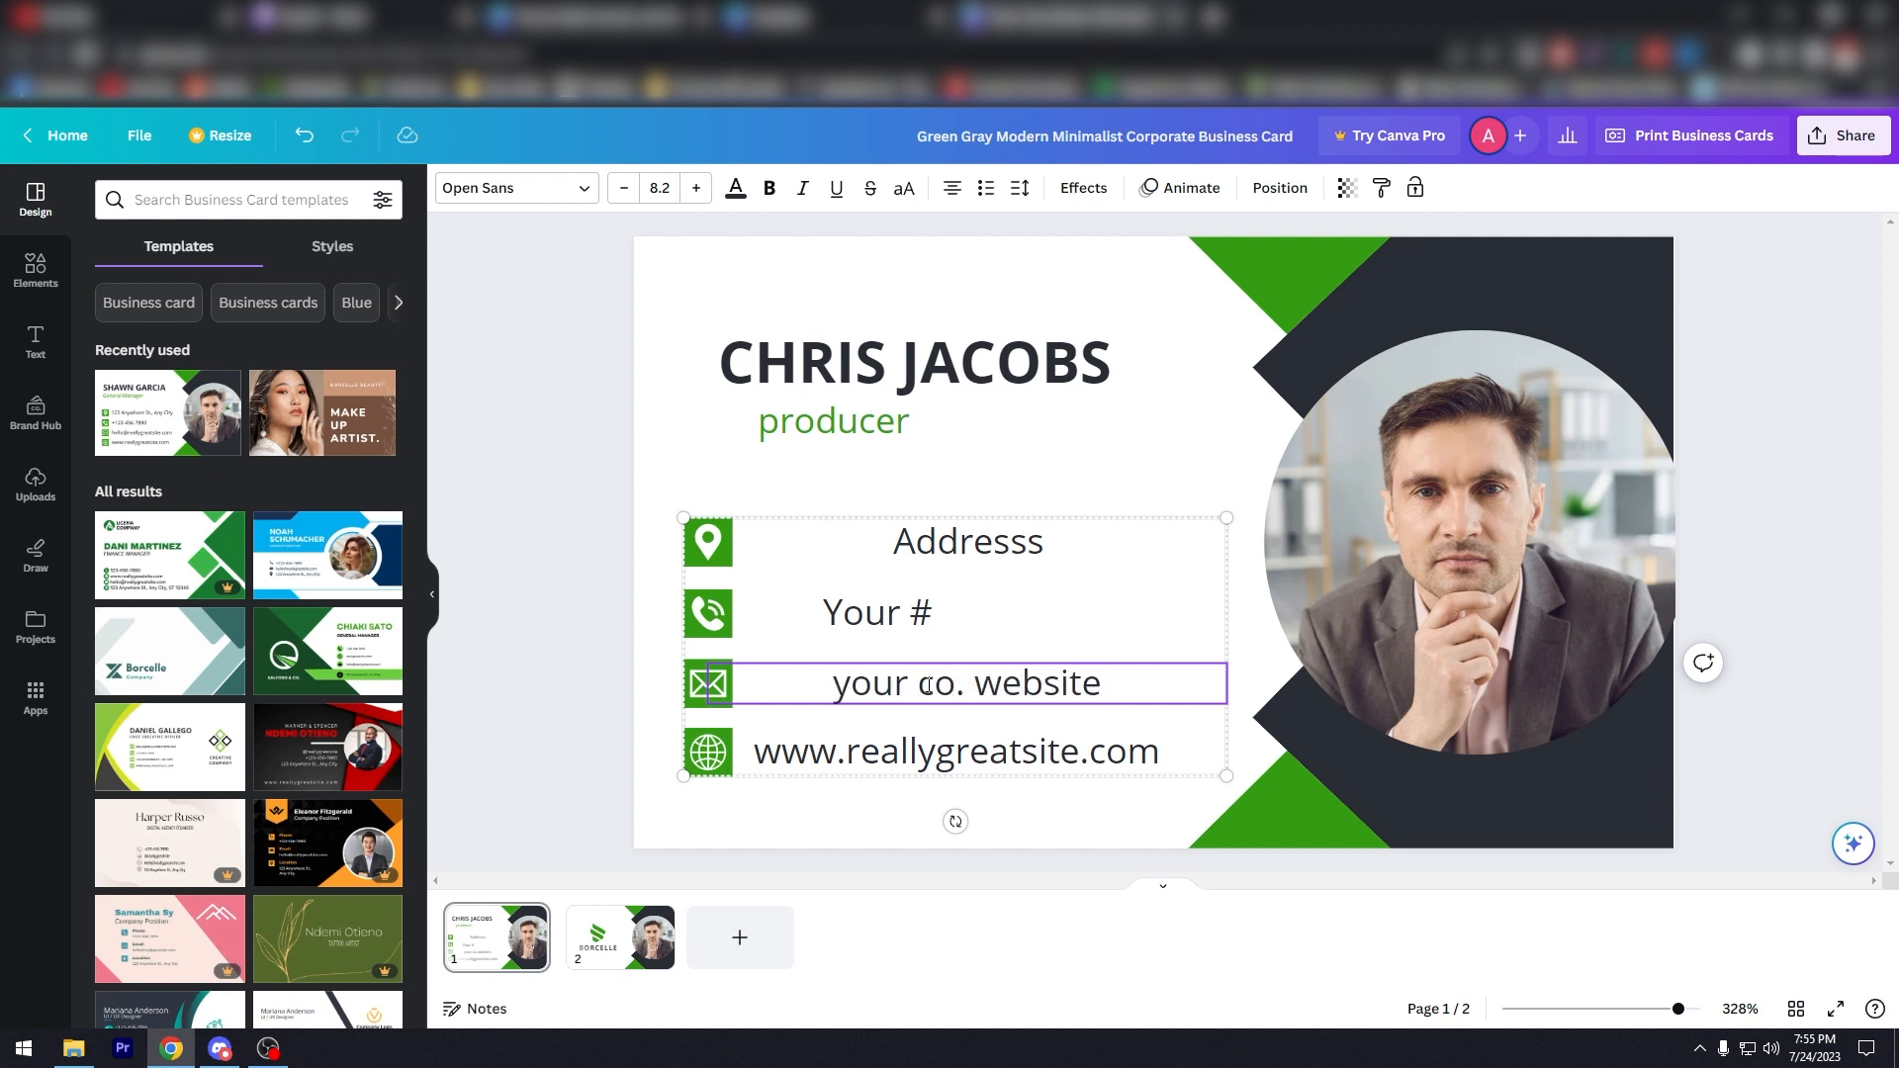
double_click(927, 684)
key("ctrl+a")
type("your company email")
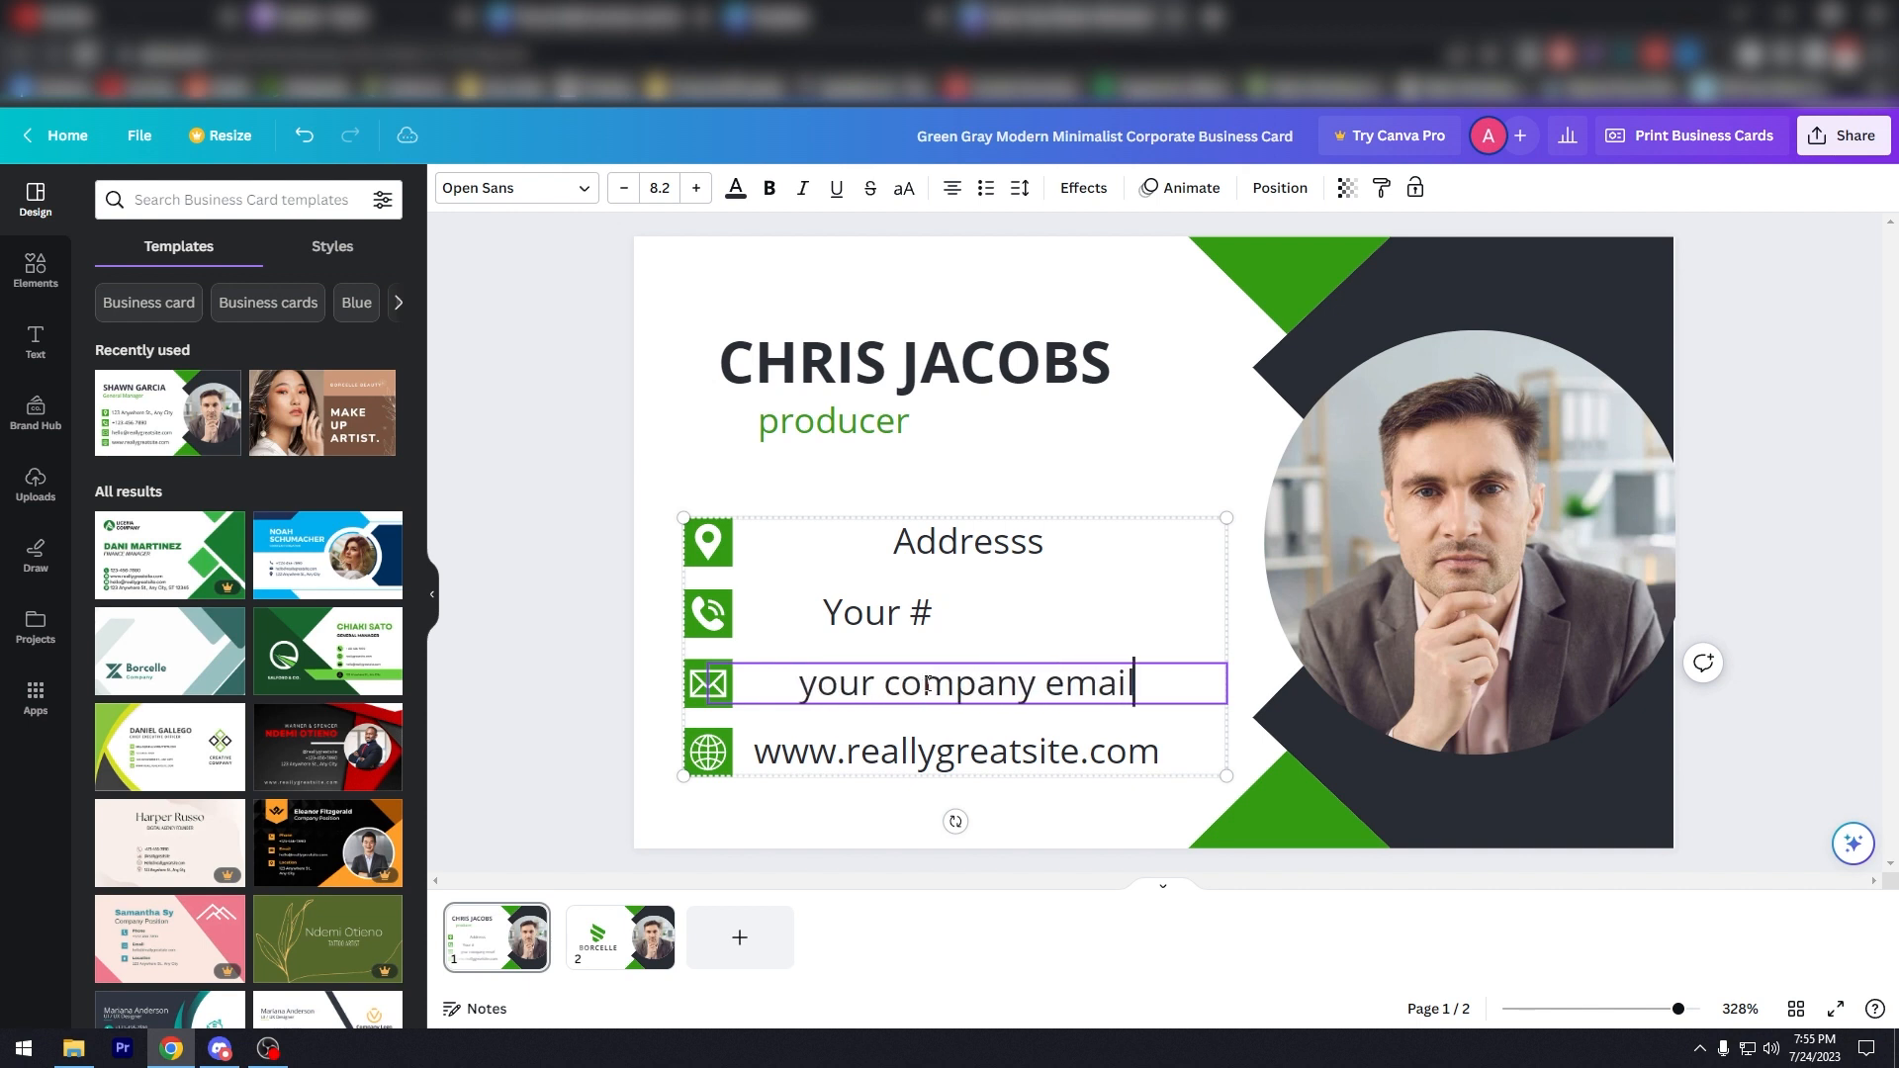
double_click(969, 753)
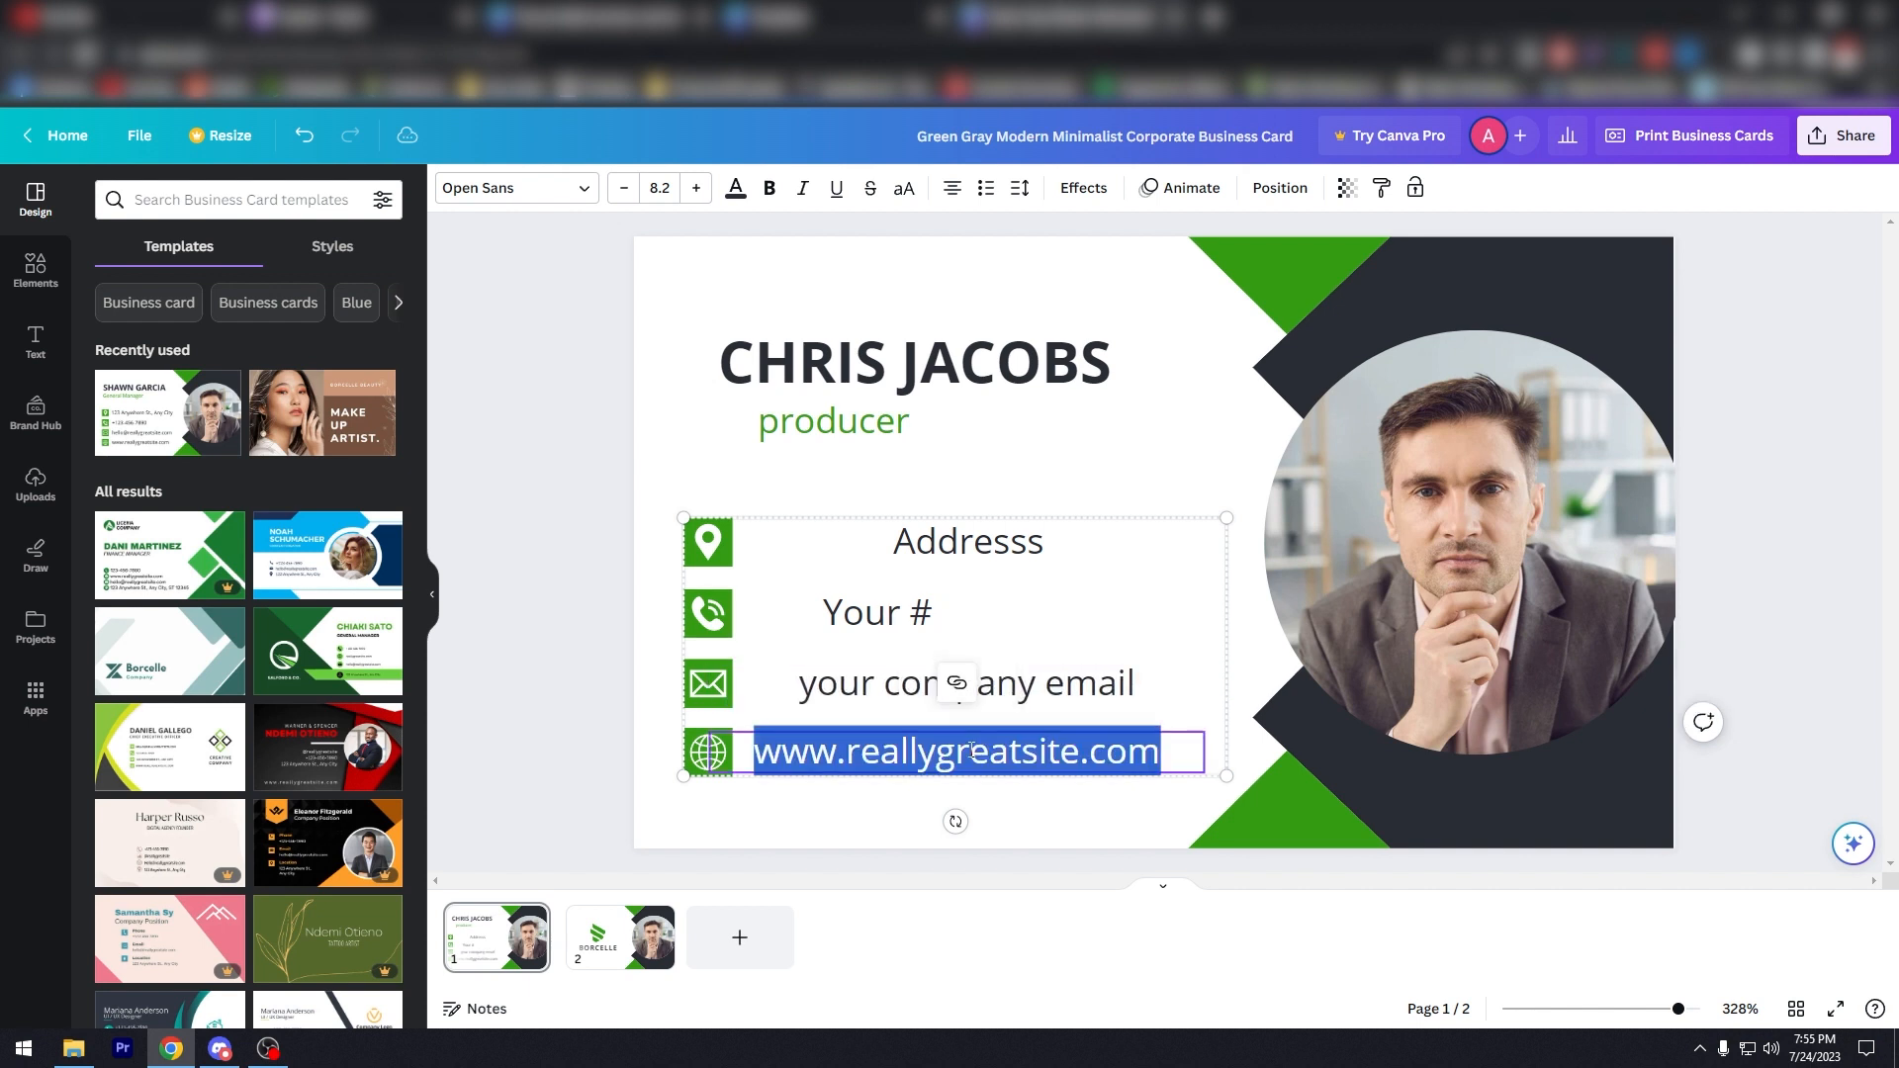
left_click(926, 552)
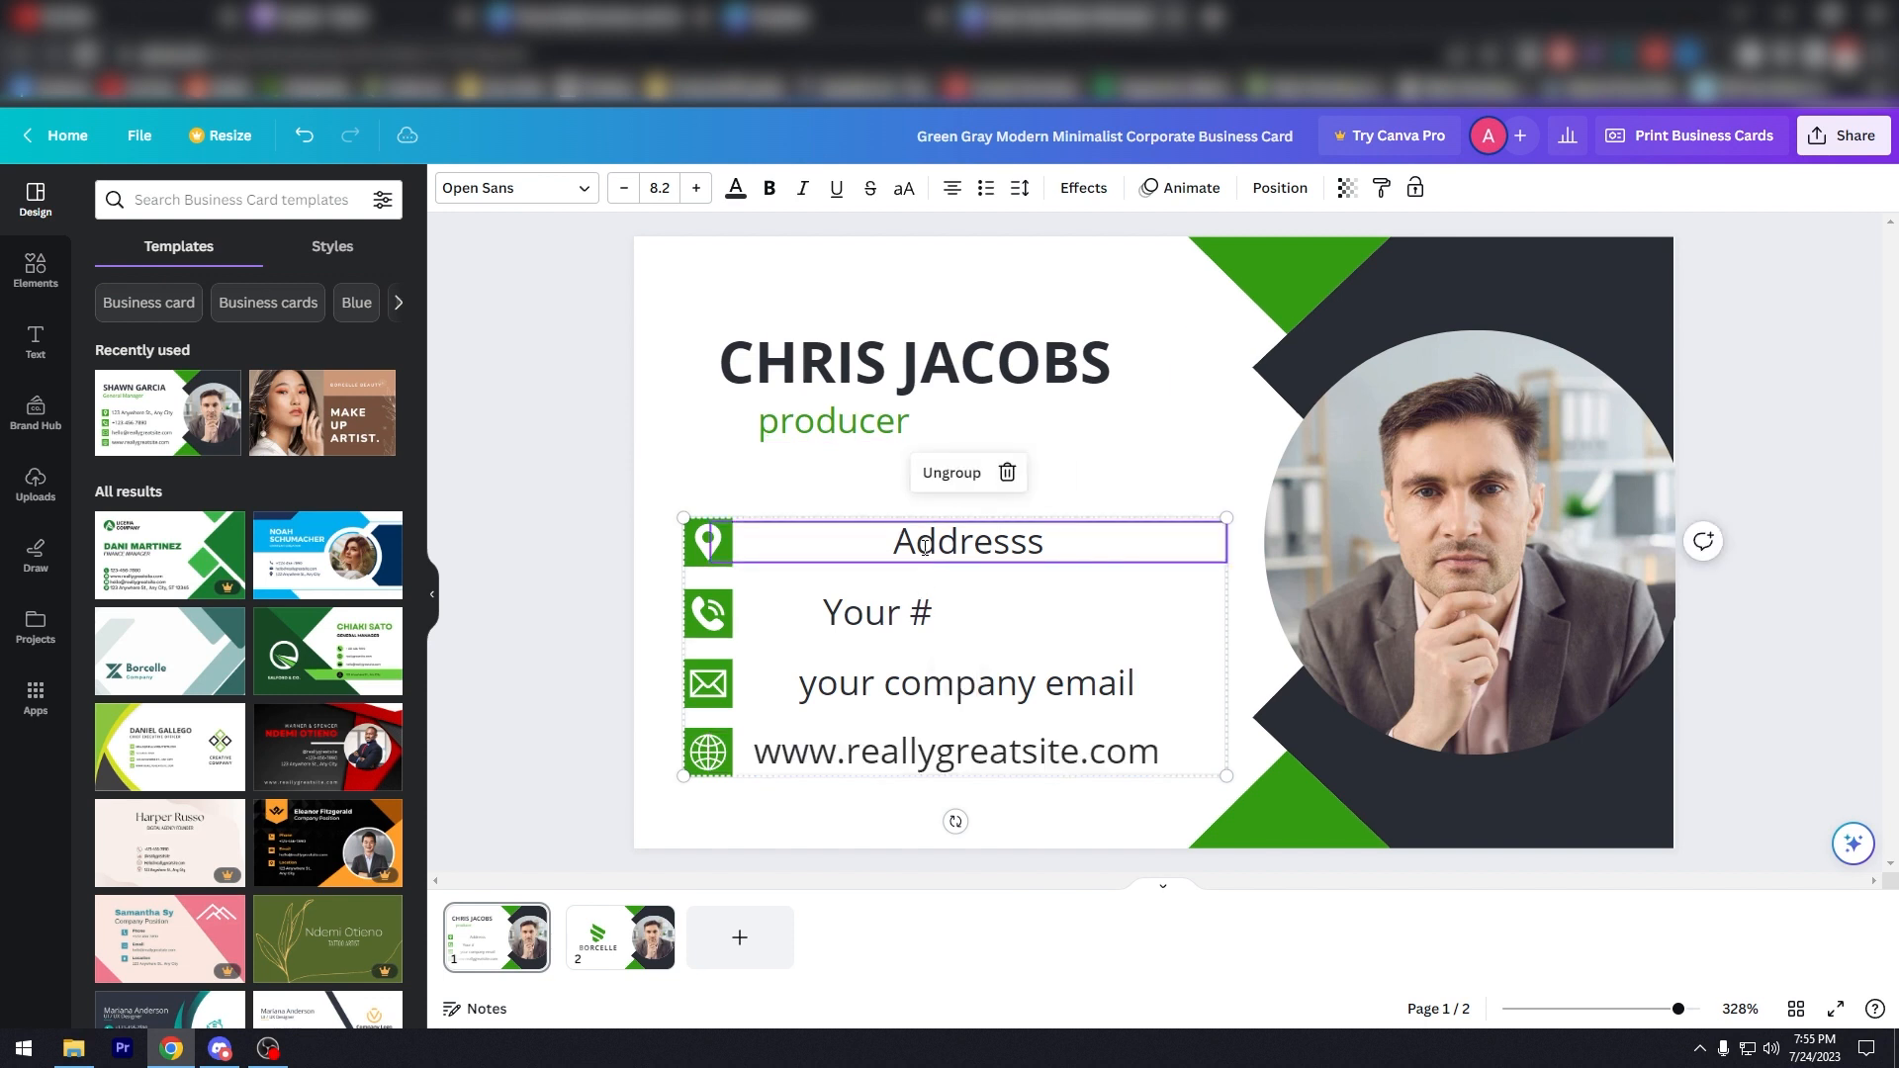
Step: Fill in the sample street address and the phone number on the contact lines
double_click(925, 547)
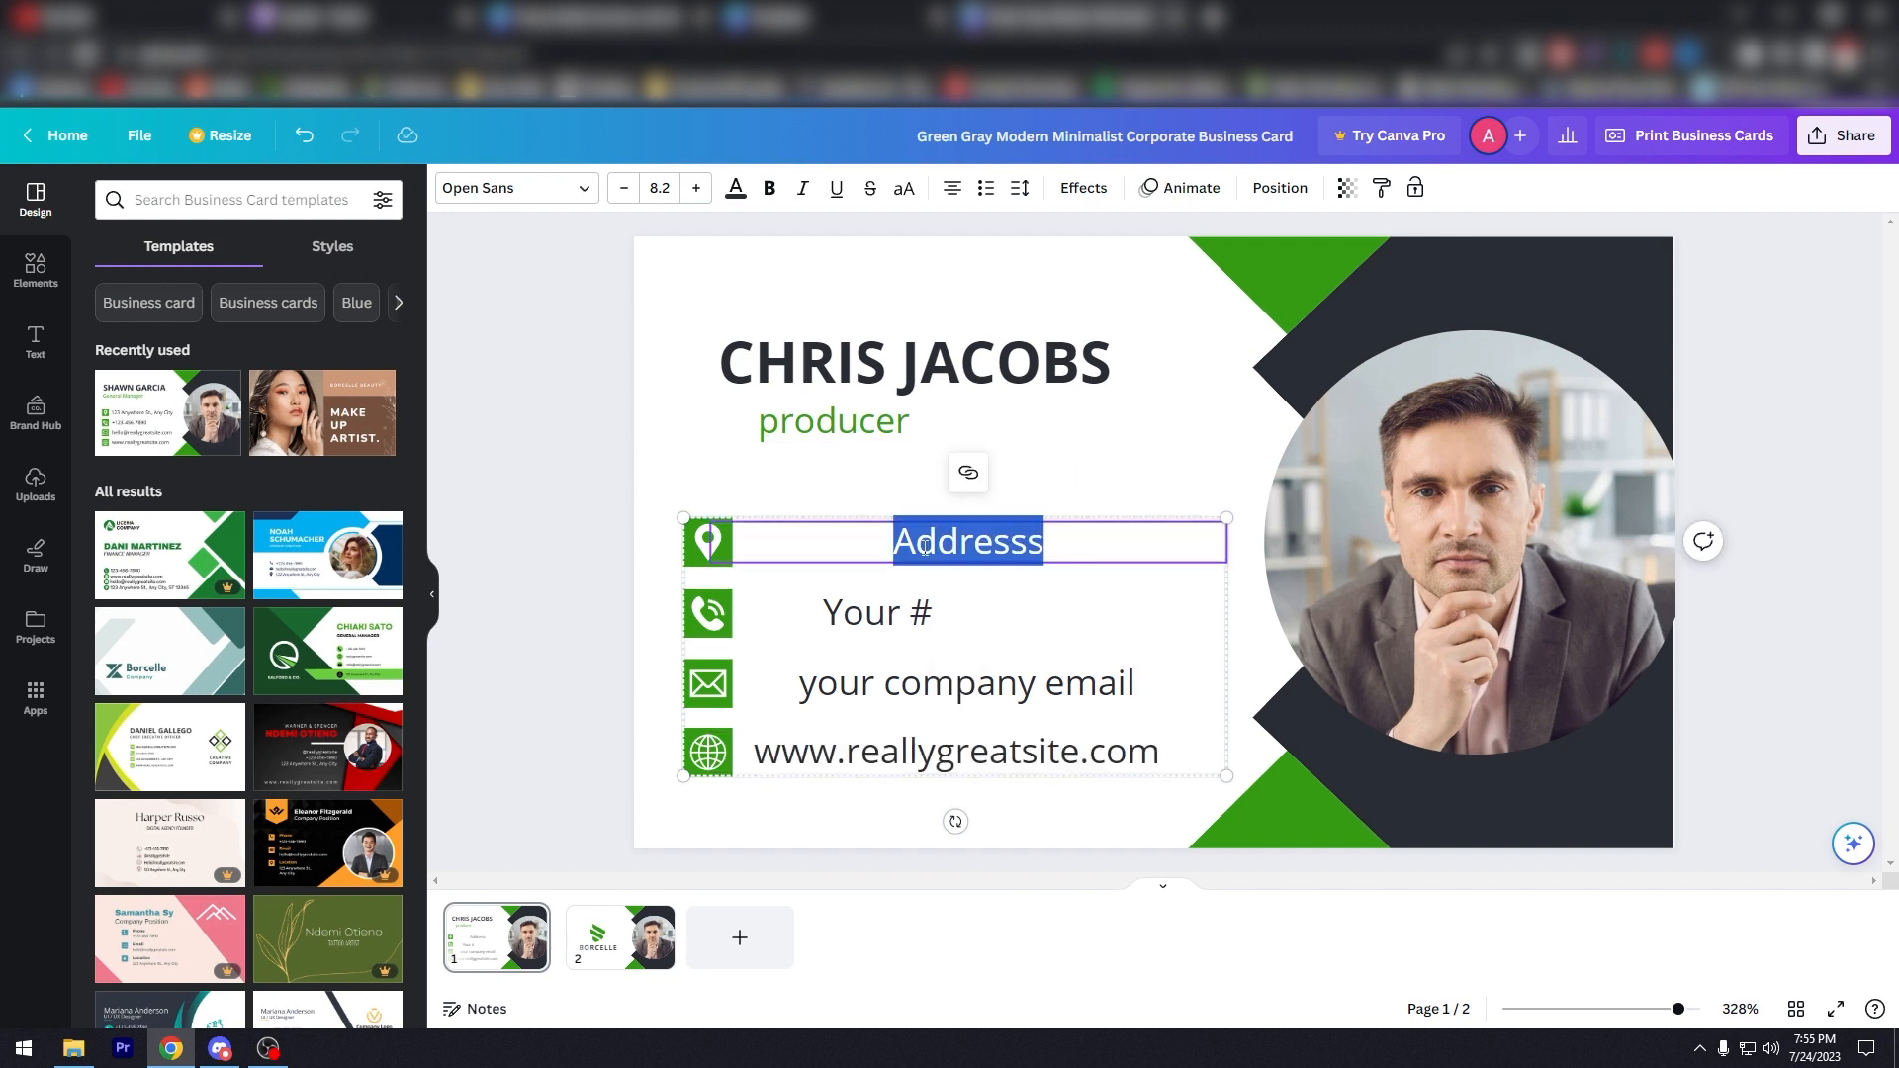
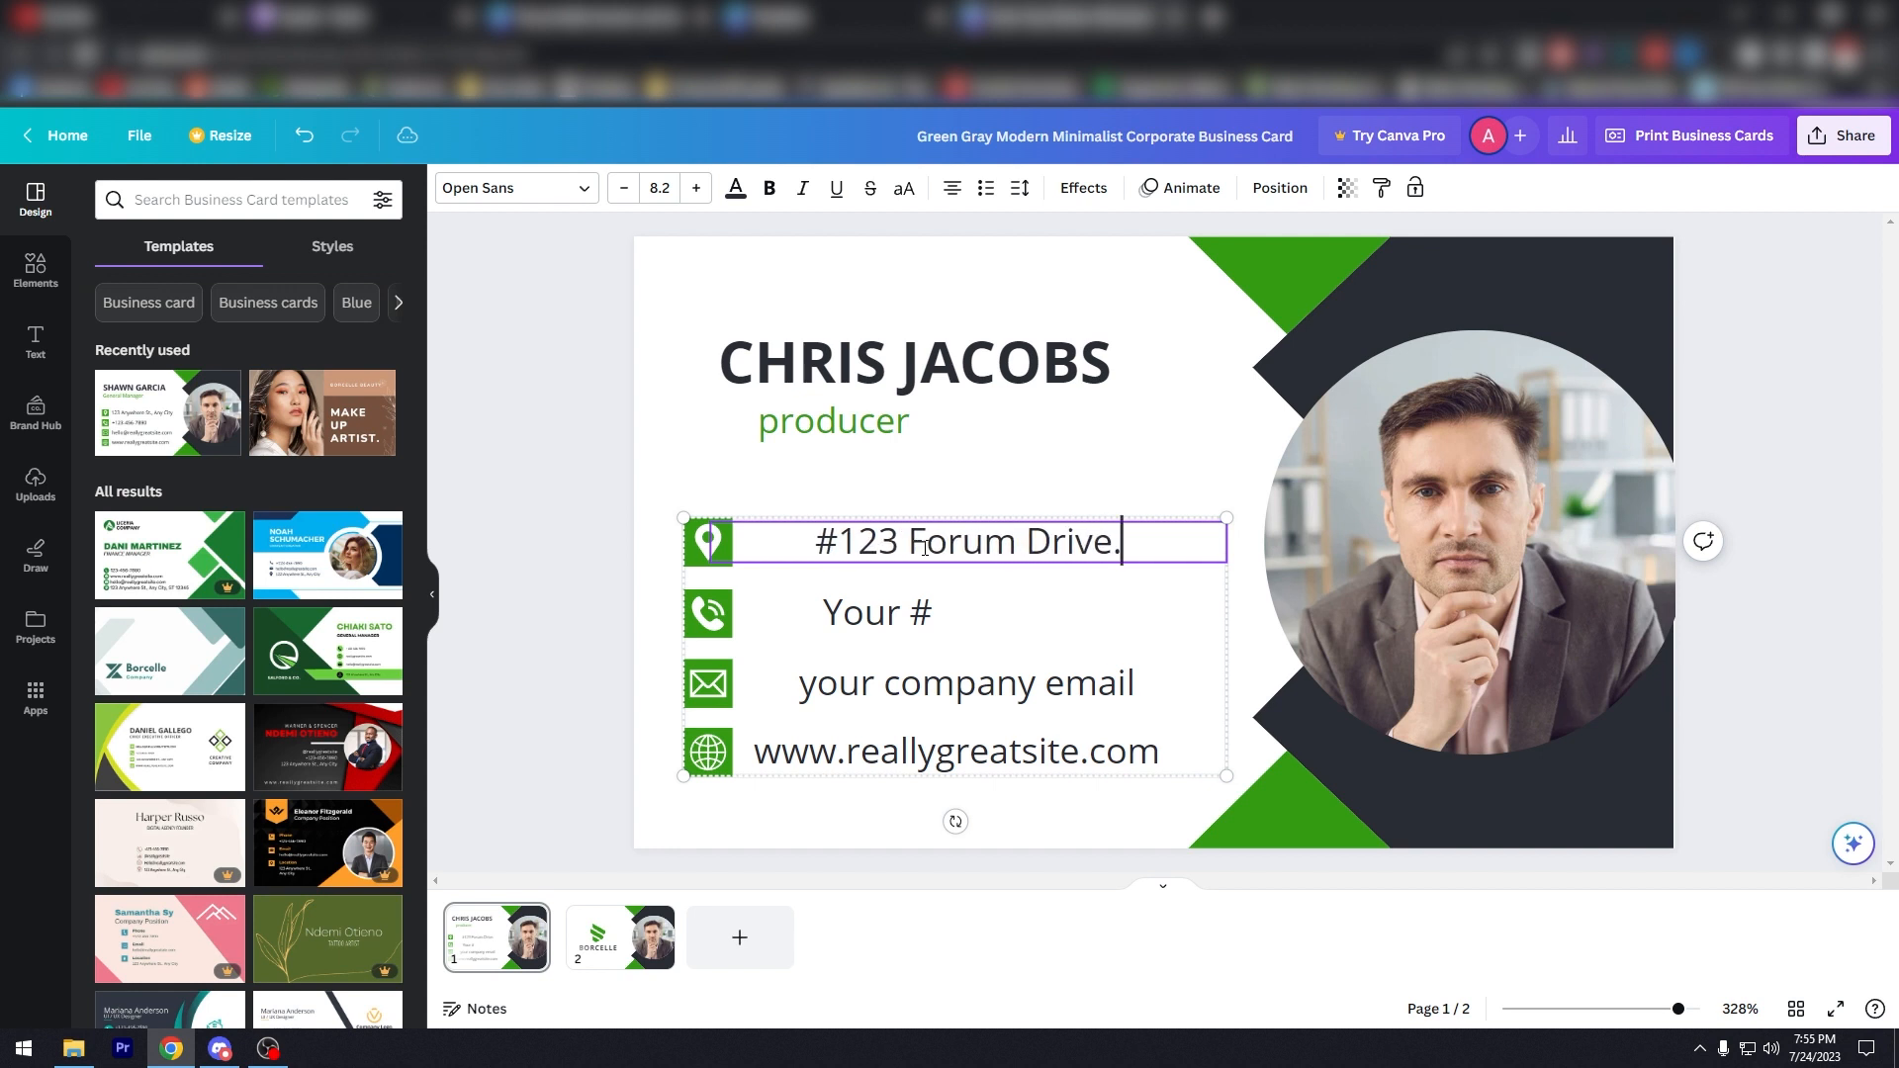
key("BackSpace")
key("BackSpace")
key("BackSpace")
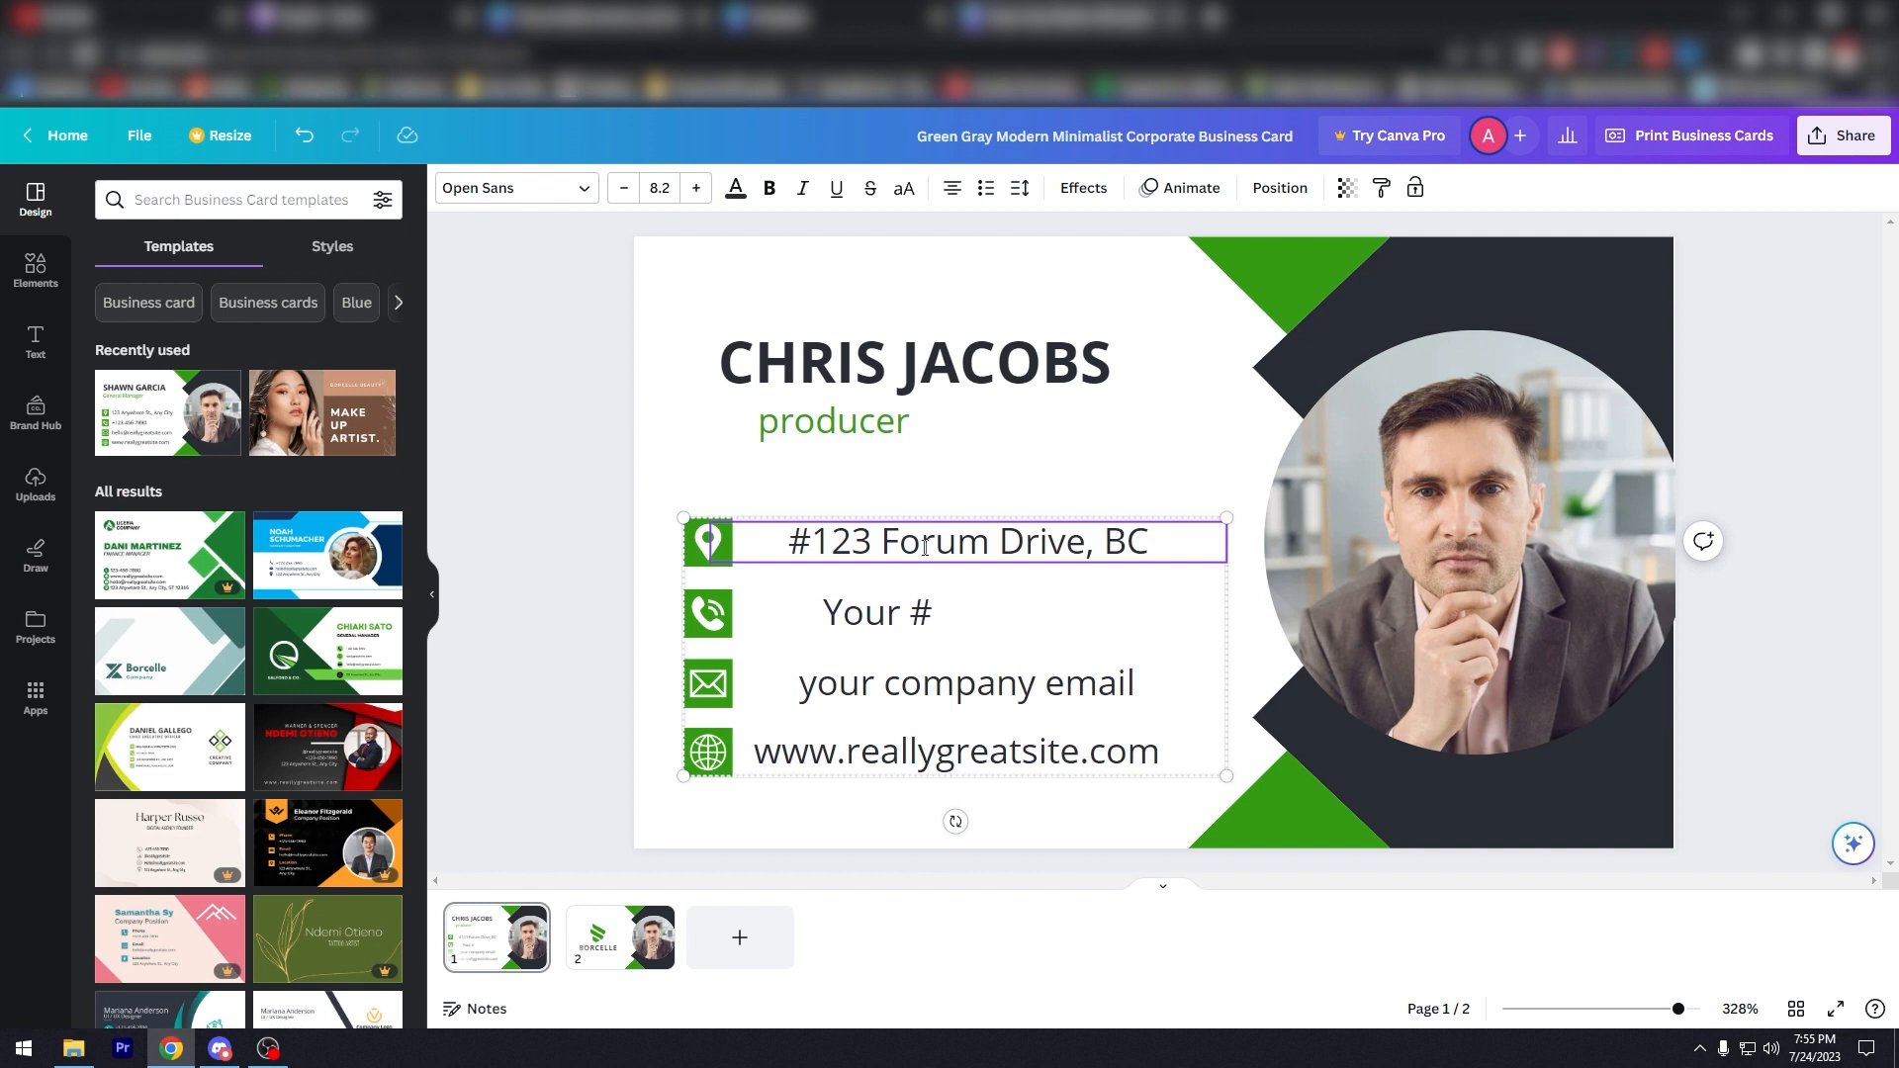
left_click(876, 612)
double_click(876, 612)
type("123-")
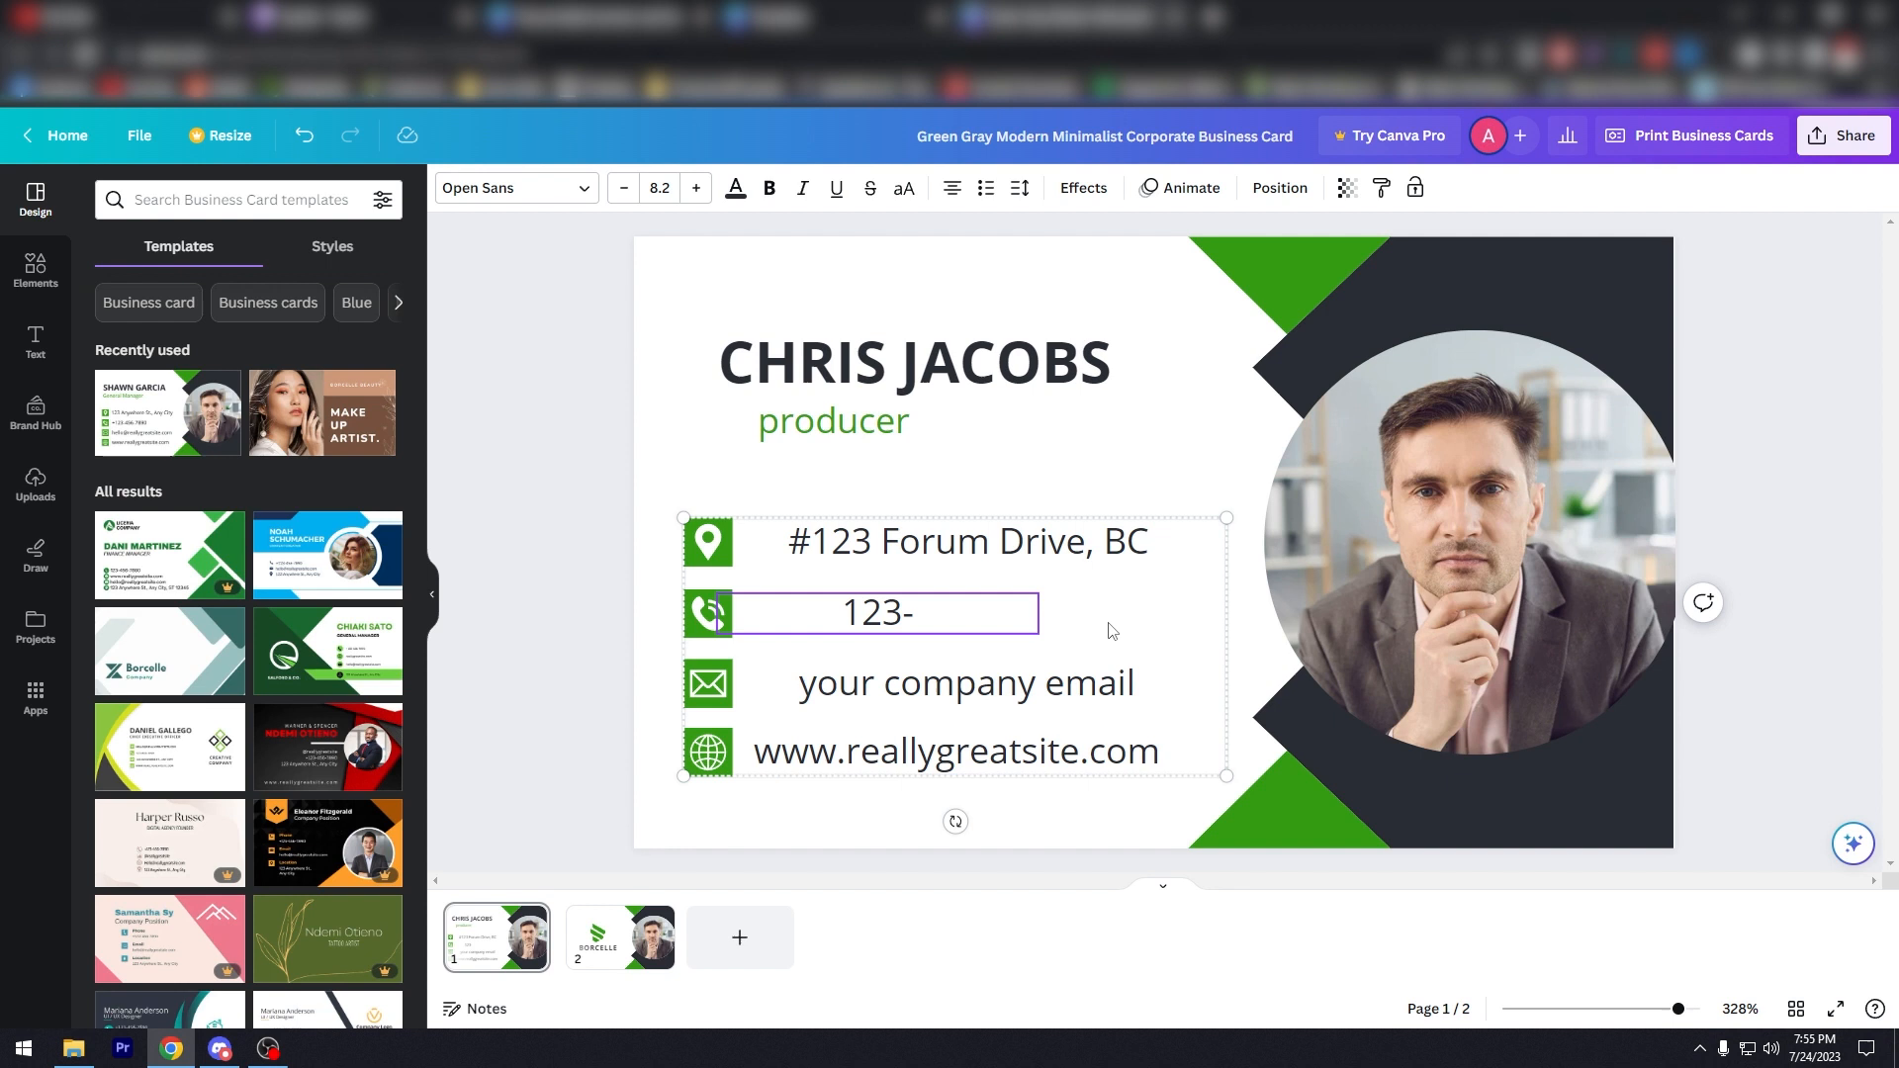
type("098-456")
key("Escape")
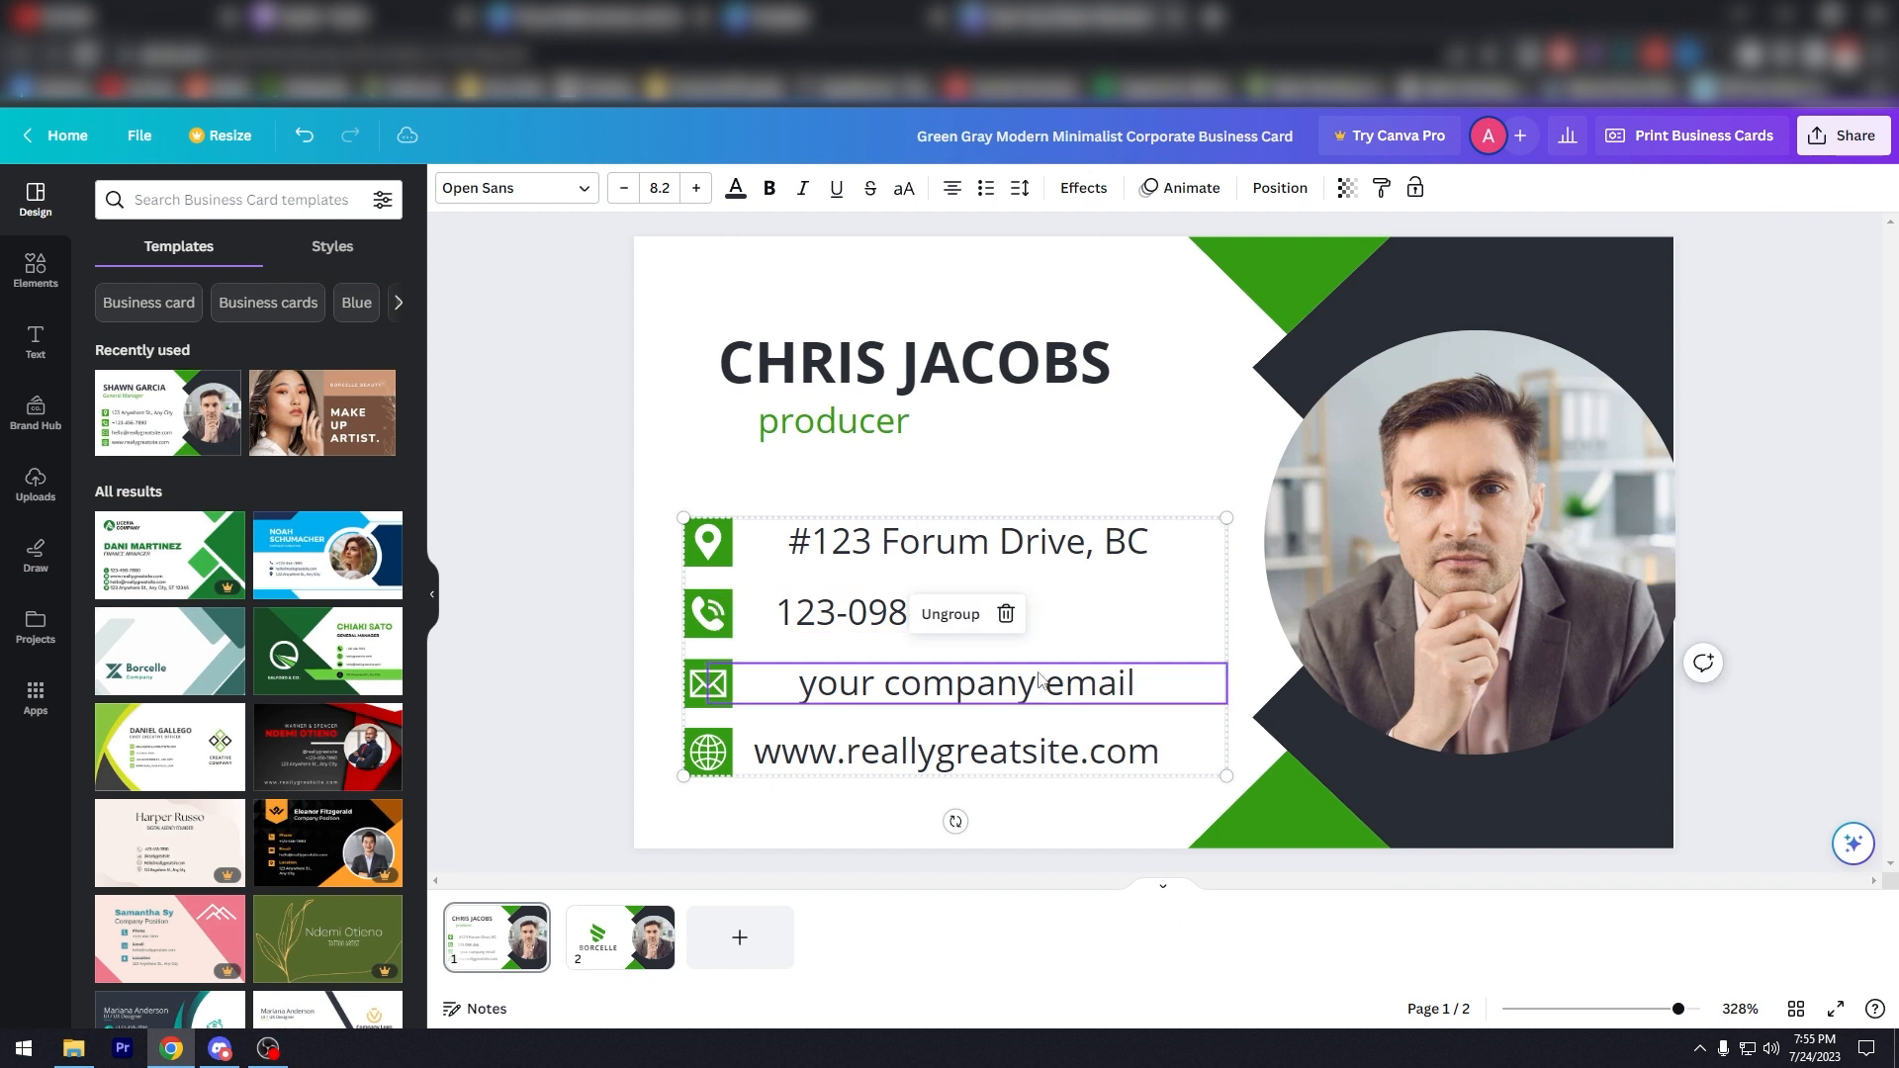
Step: Enter the real e-mail address, set the website to dzrmbcradio.com, and nudge the block left
double_click(958, 698)
left_click(958, 697)
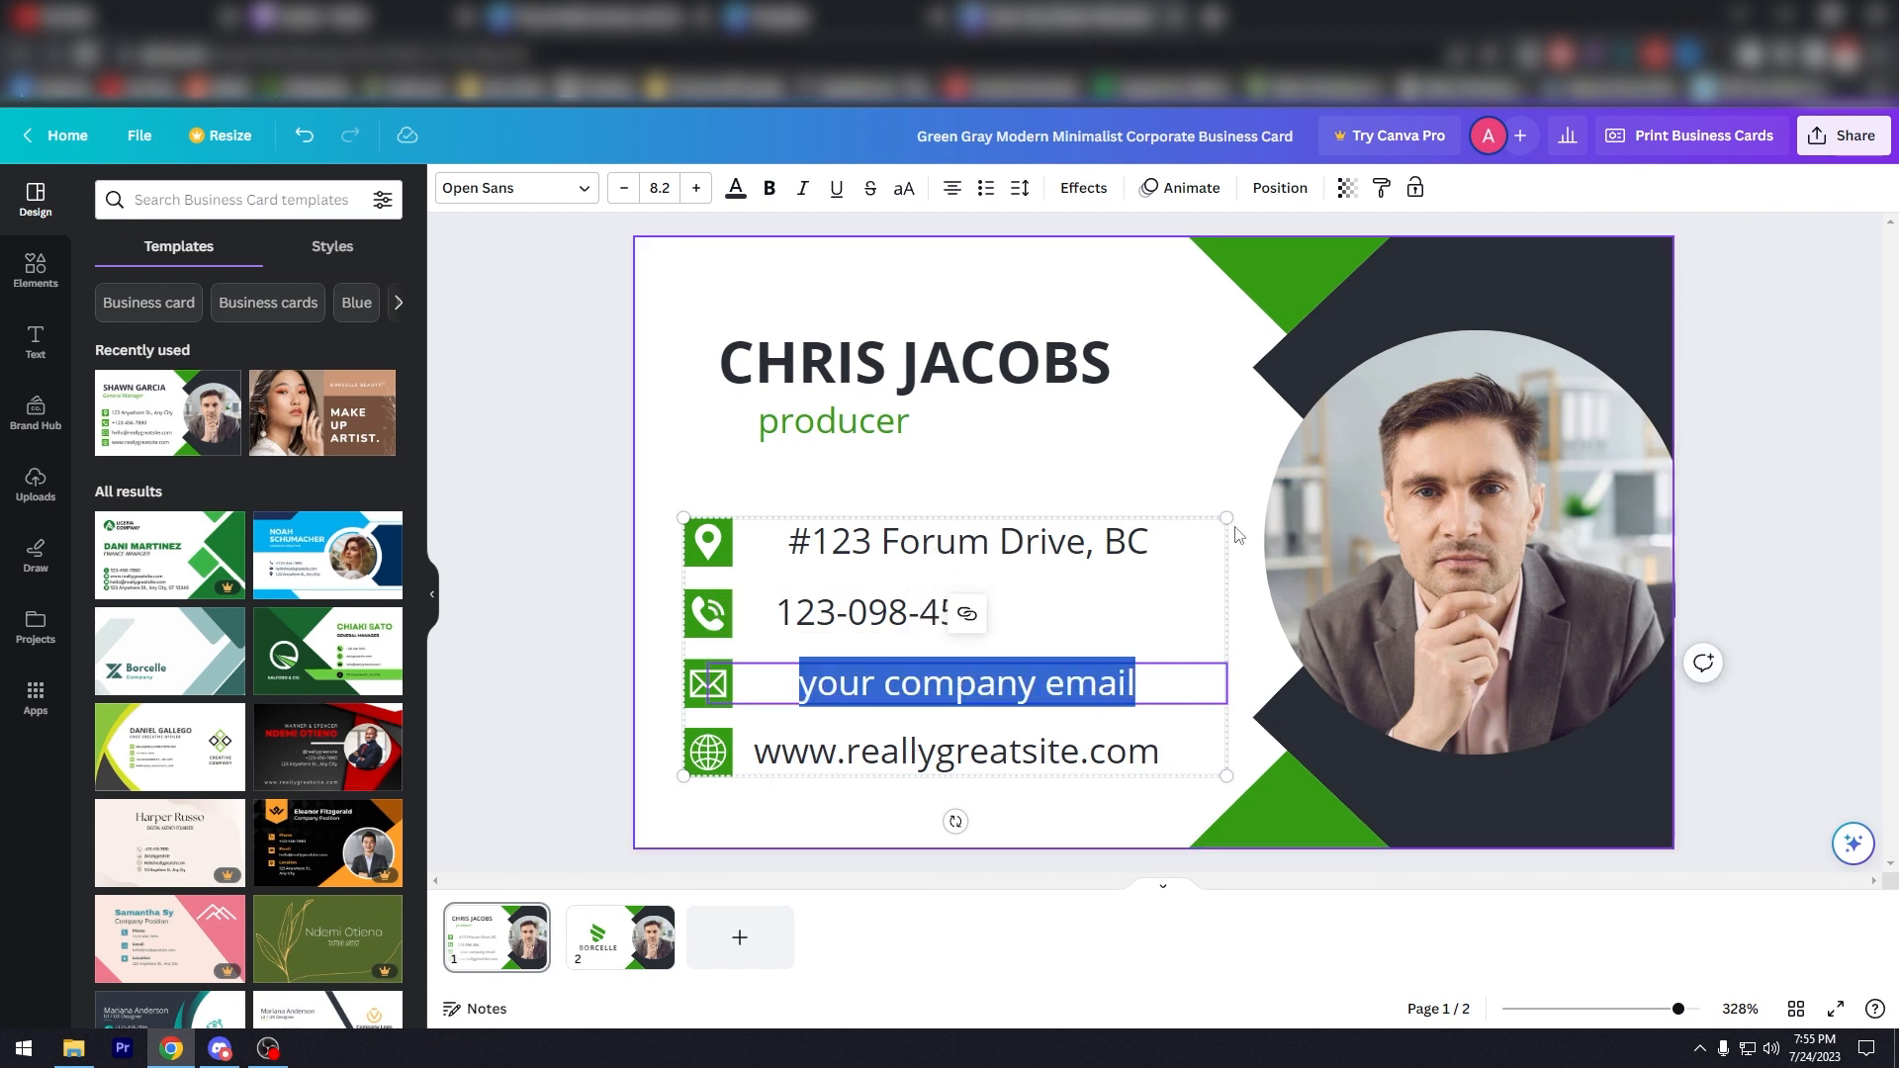
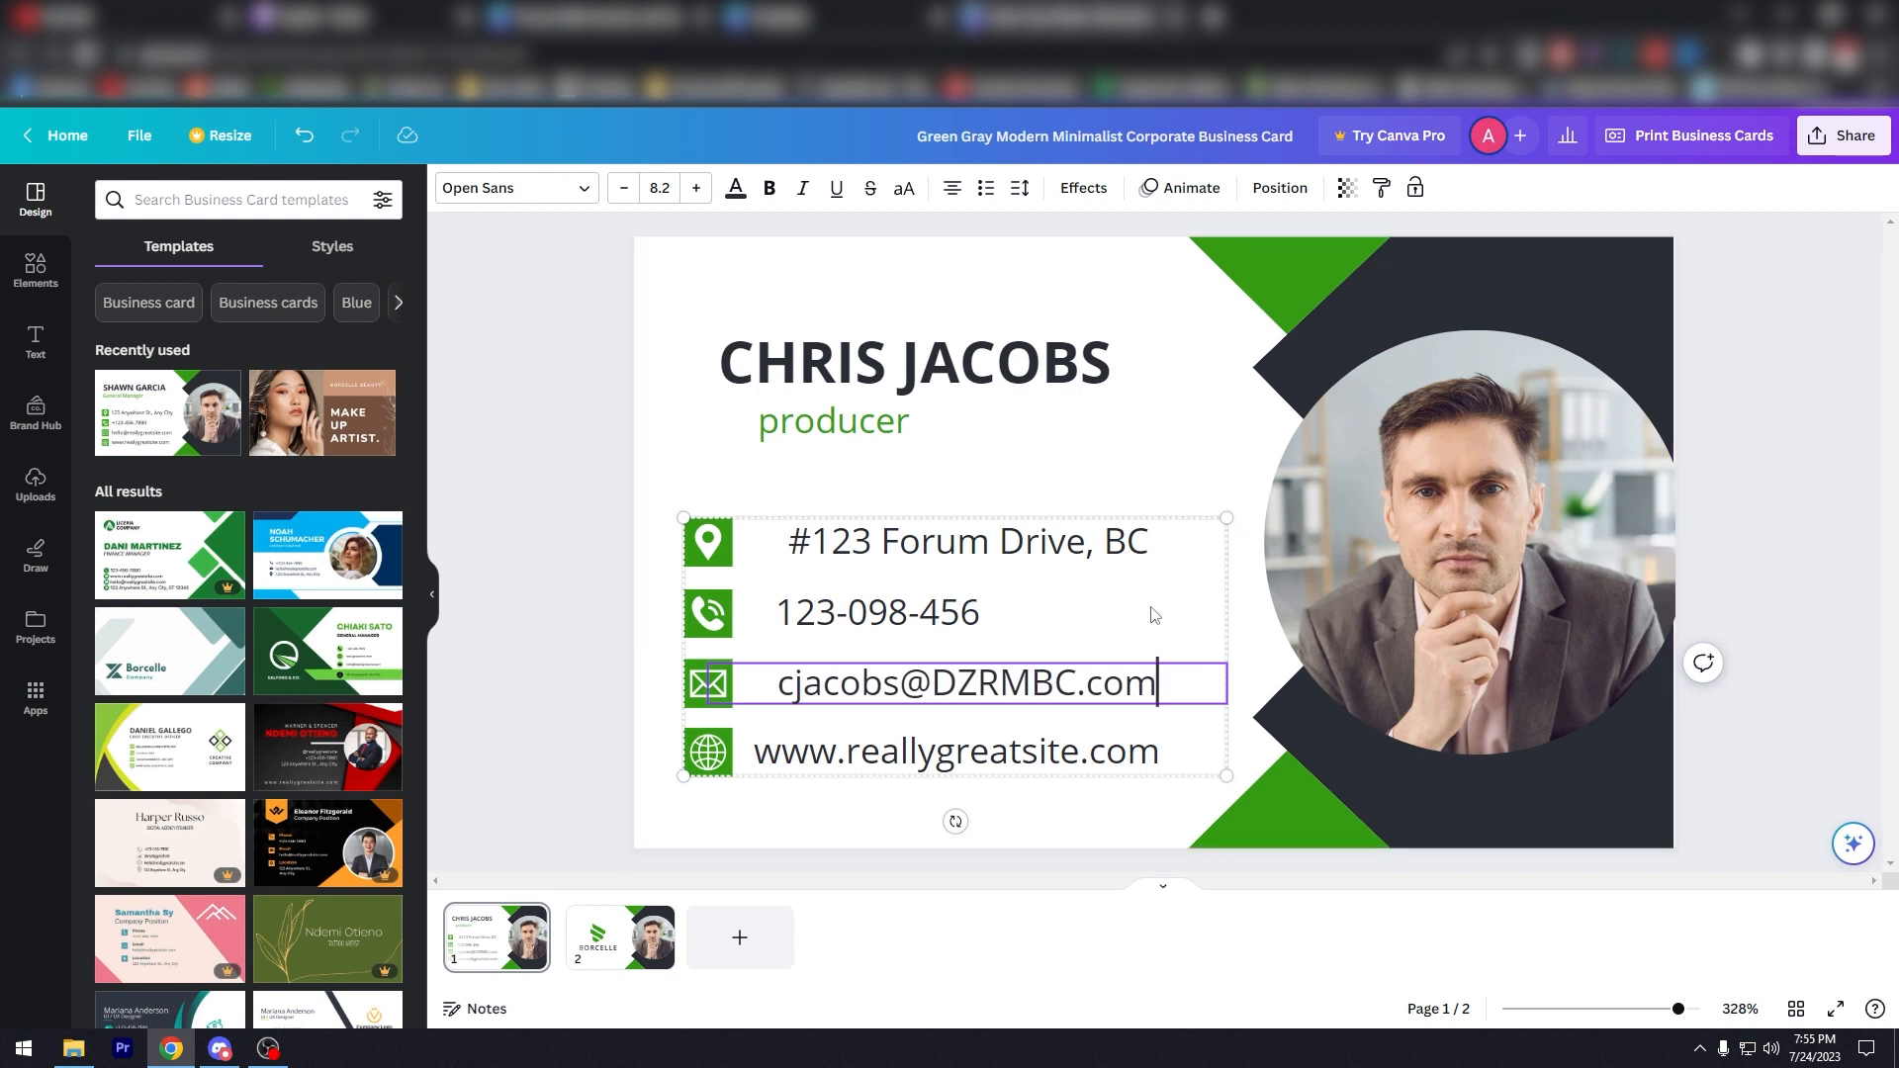
double_click(1032, 760)
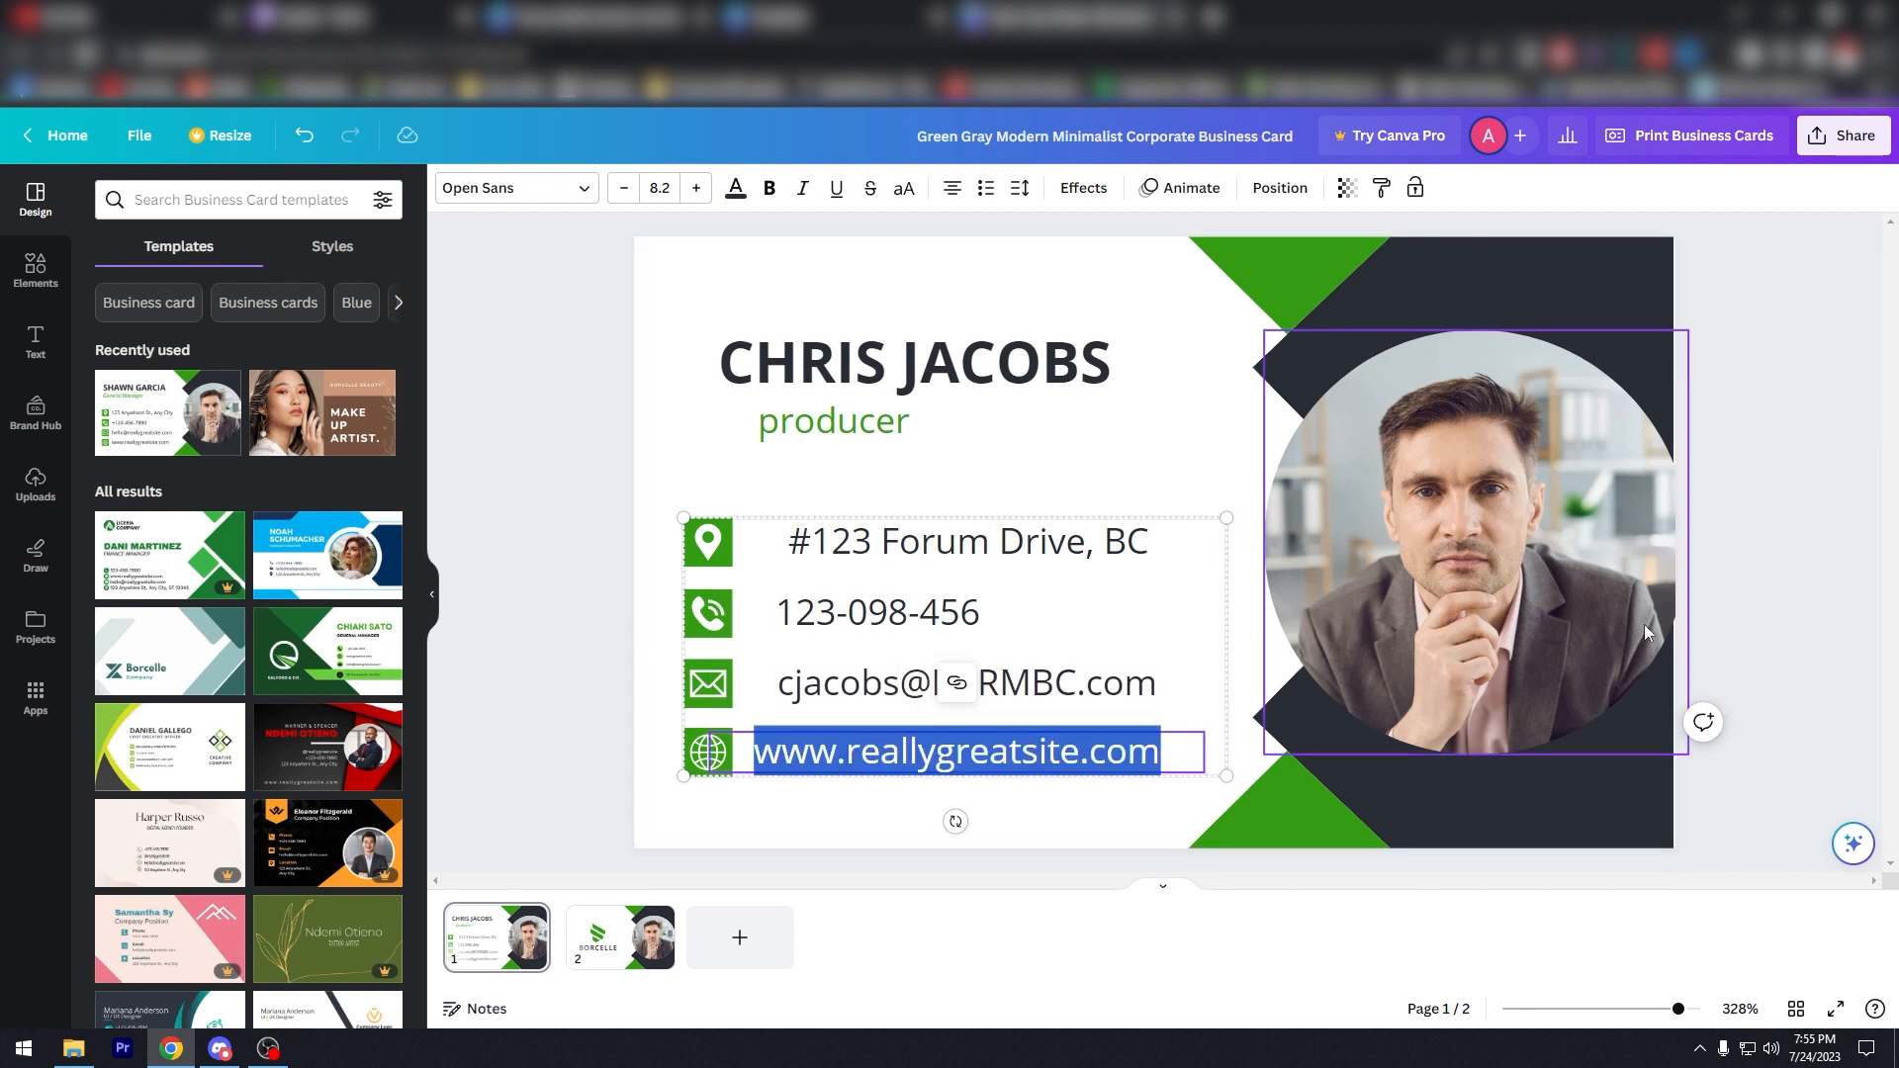
type("www")
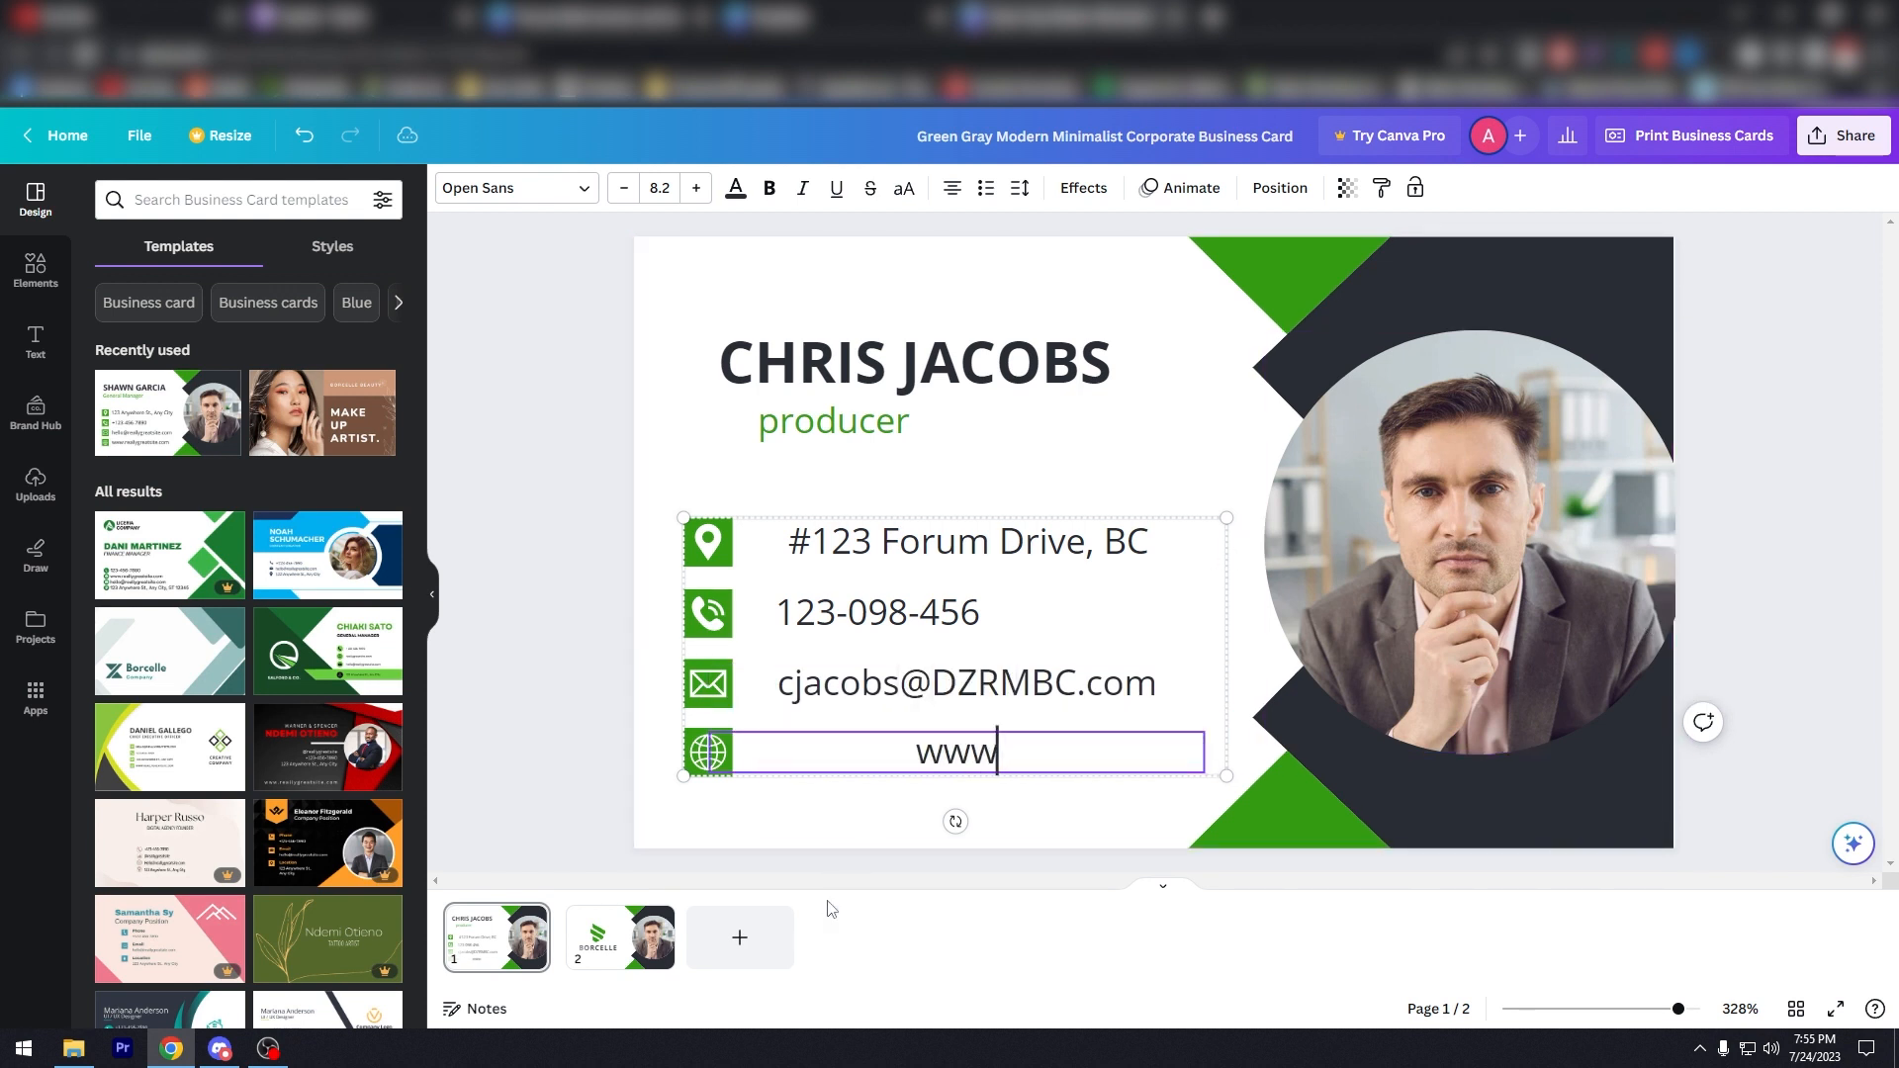
key("BackSpace")
key("BackSpace")
key("BackSpace")
type("dzrmbv")
key("BackSpace")
type("c")
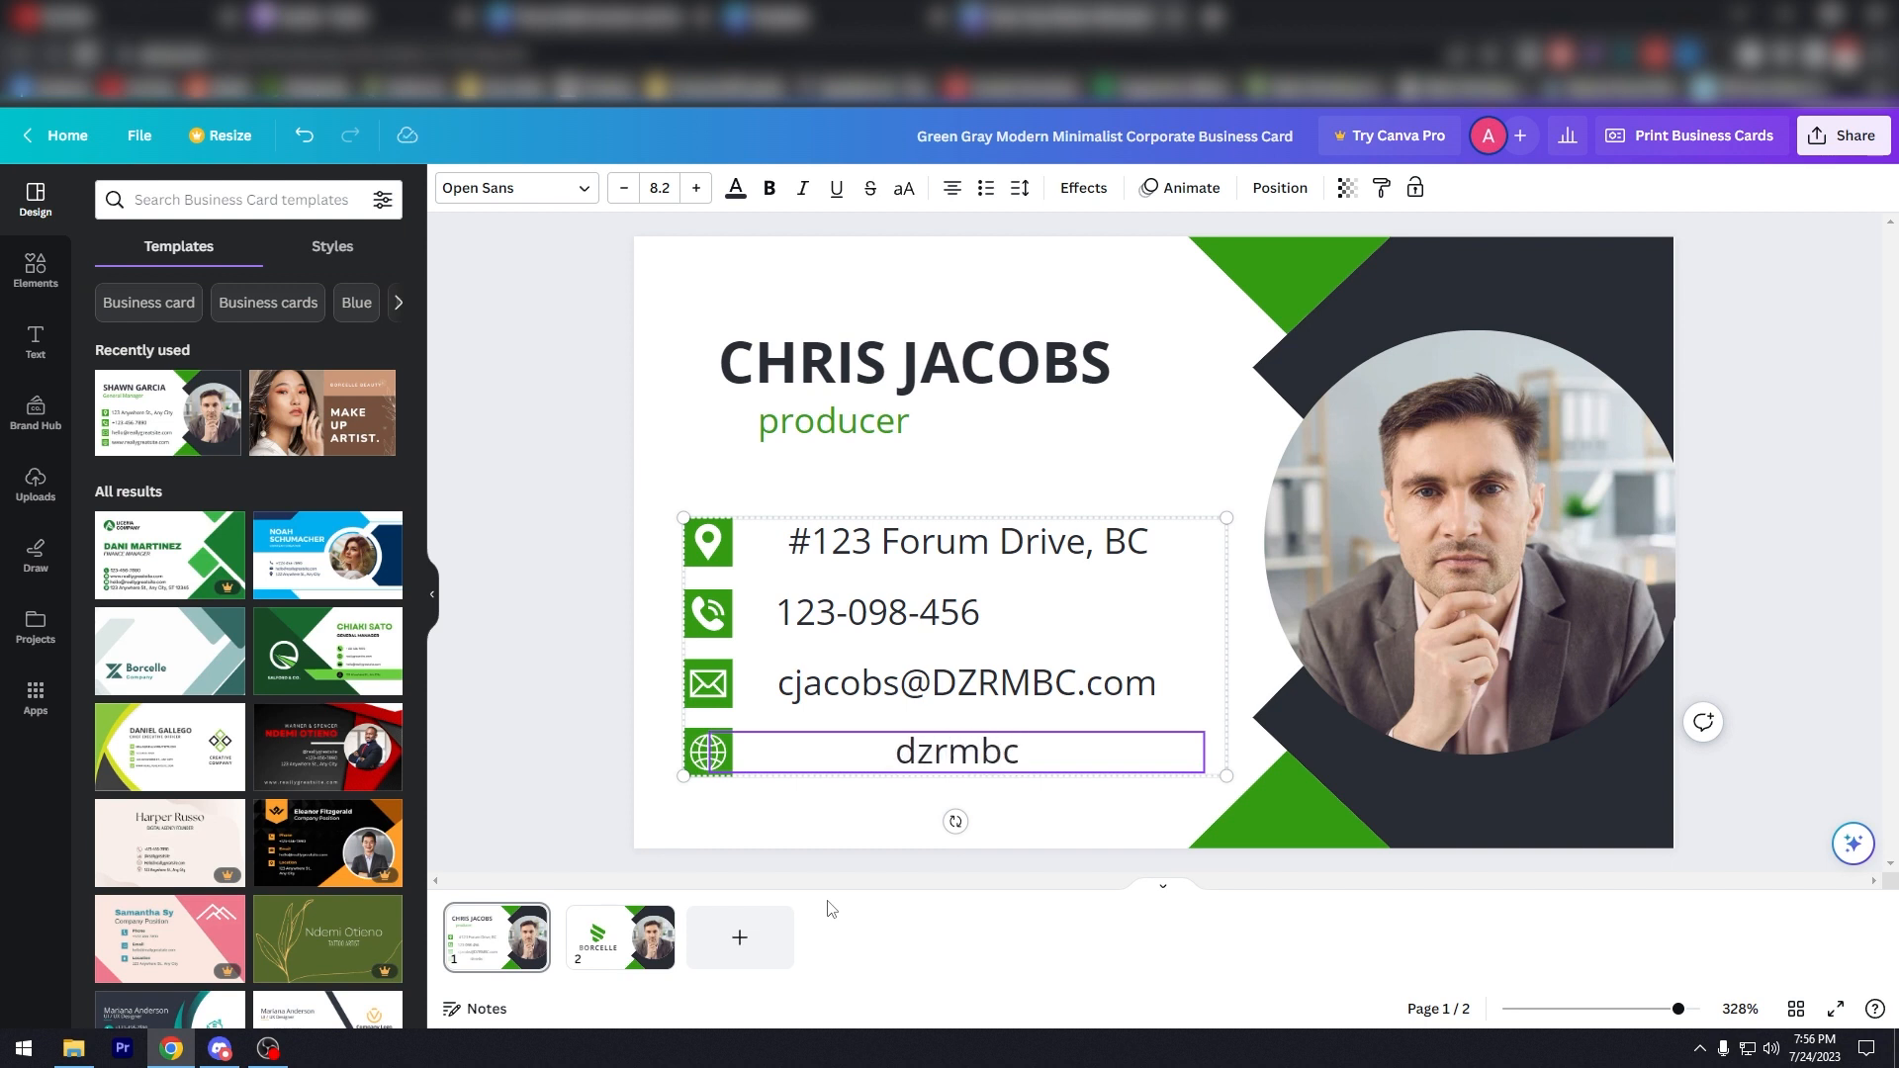
type("radio.com")
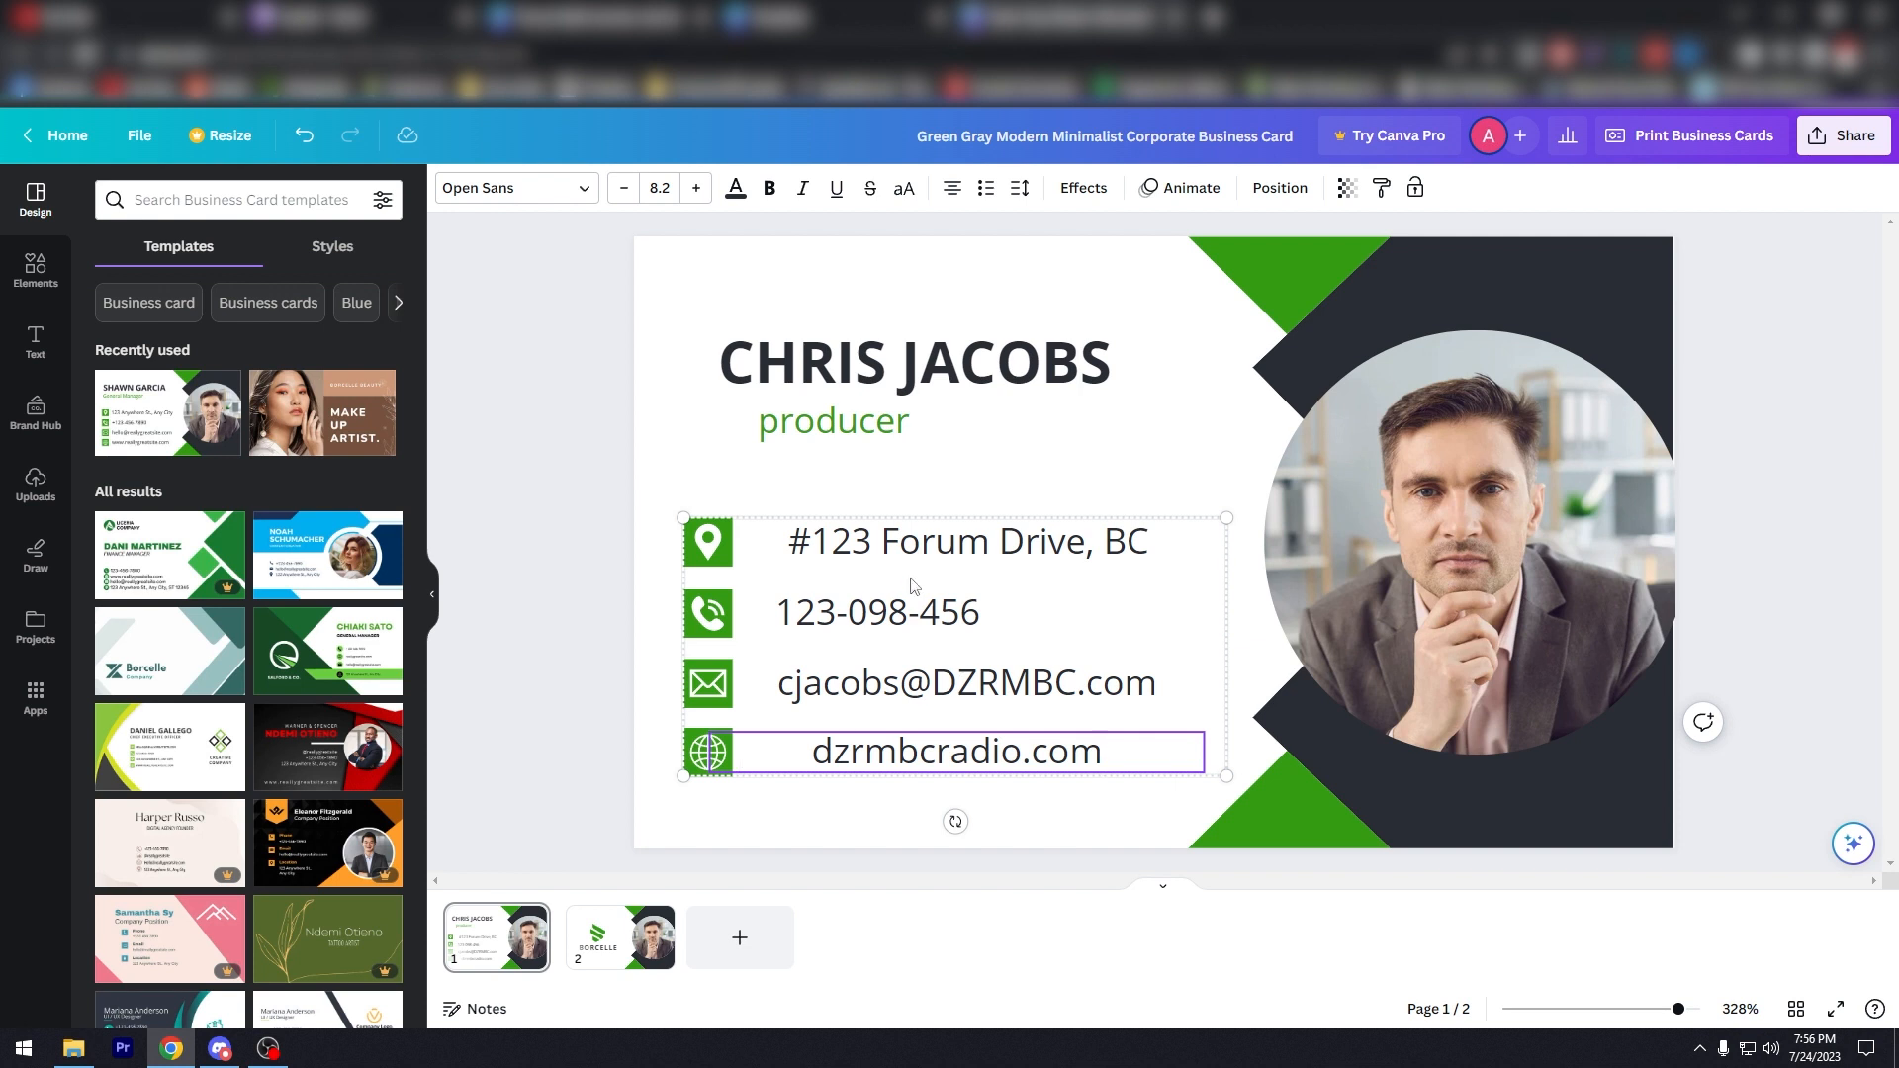
left_click_drag(912, 540, 901, 539)
left_click(912, 494)
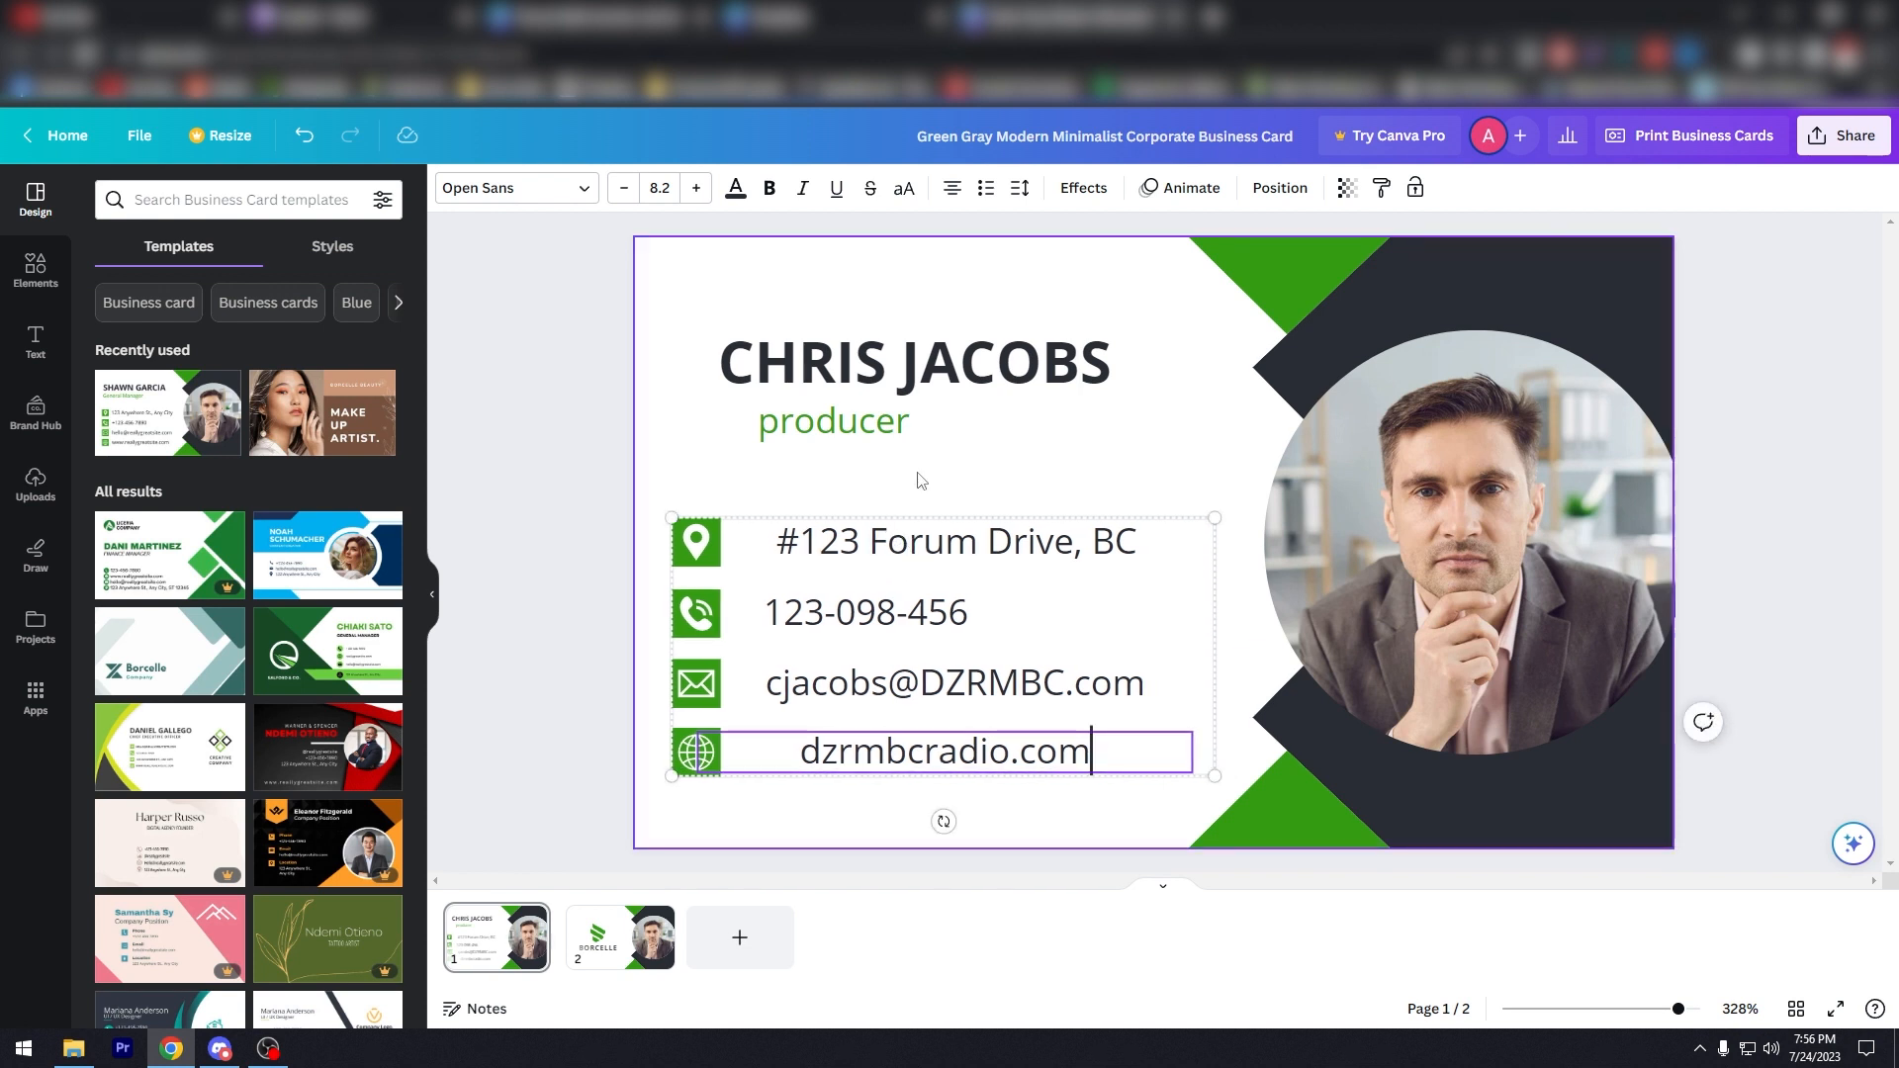
left_click(784, 771)
left_click_drag(797, 752, 1091, 751)
left_click(954, 189)
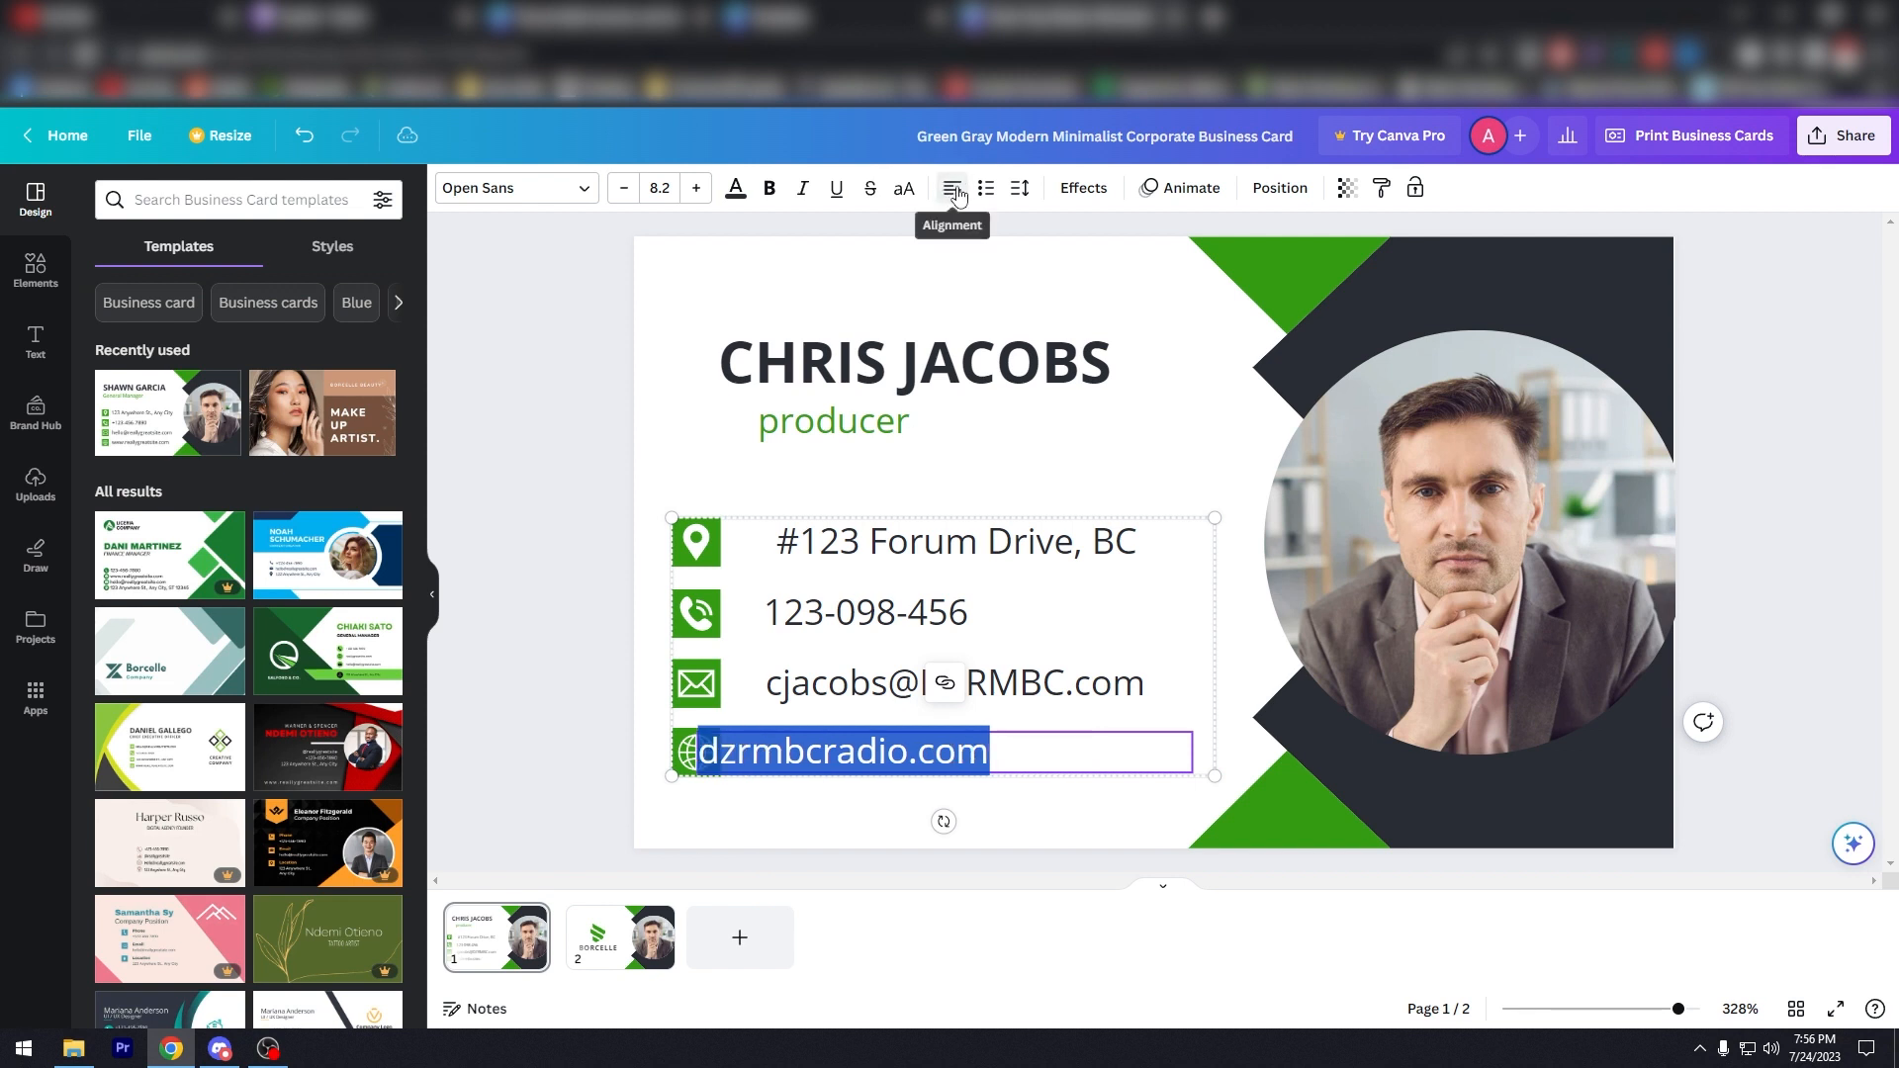
left_click(956, 193)
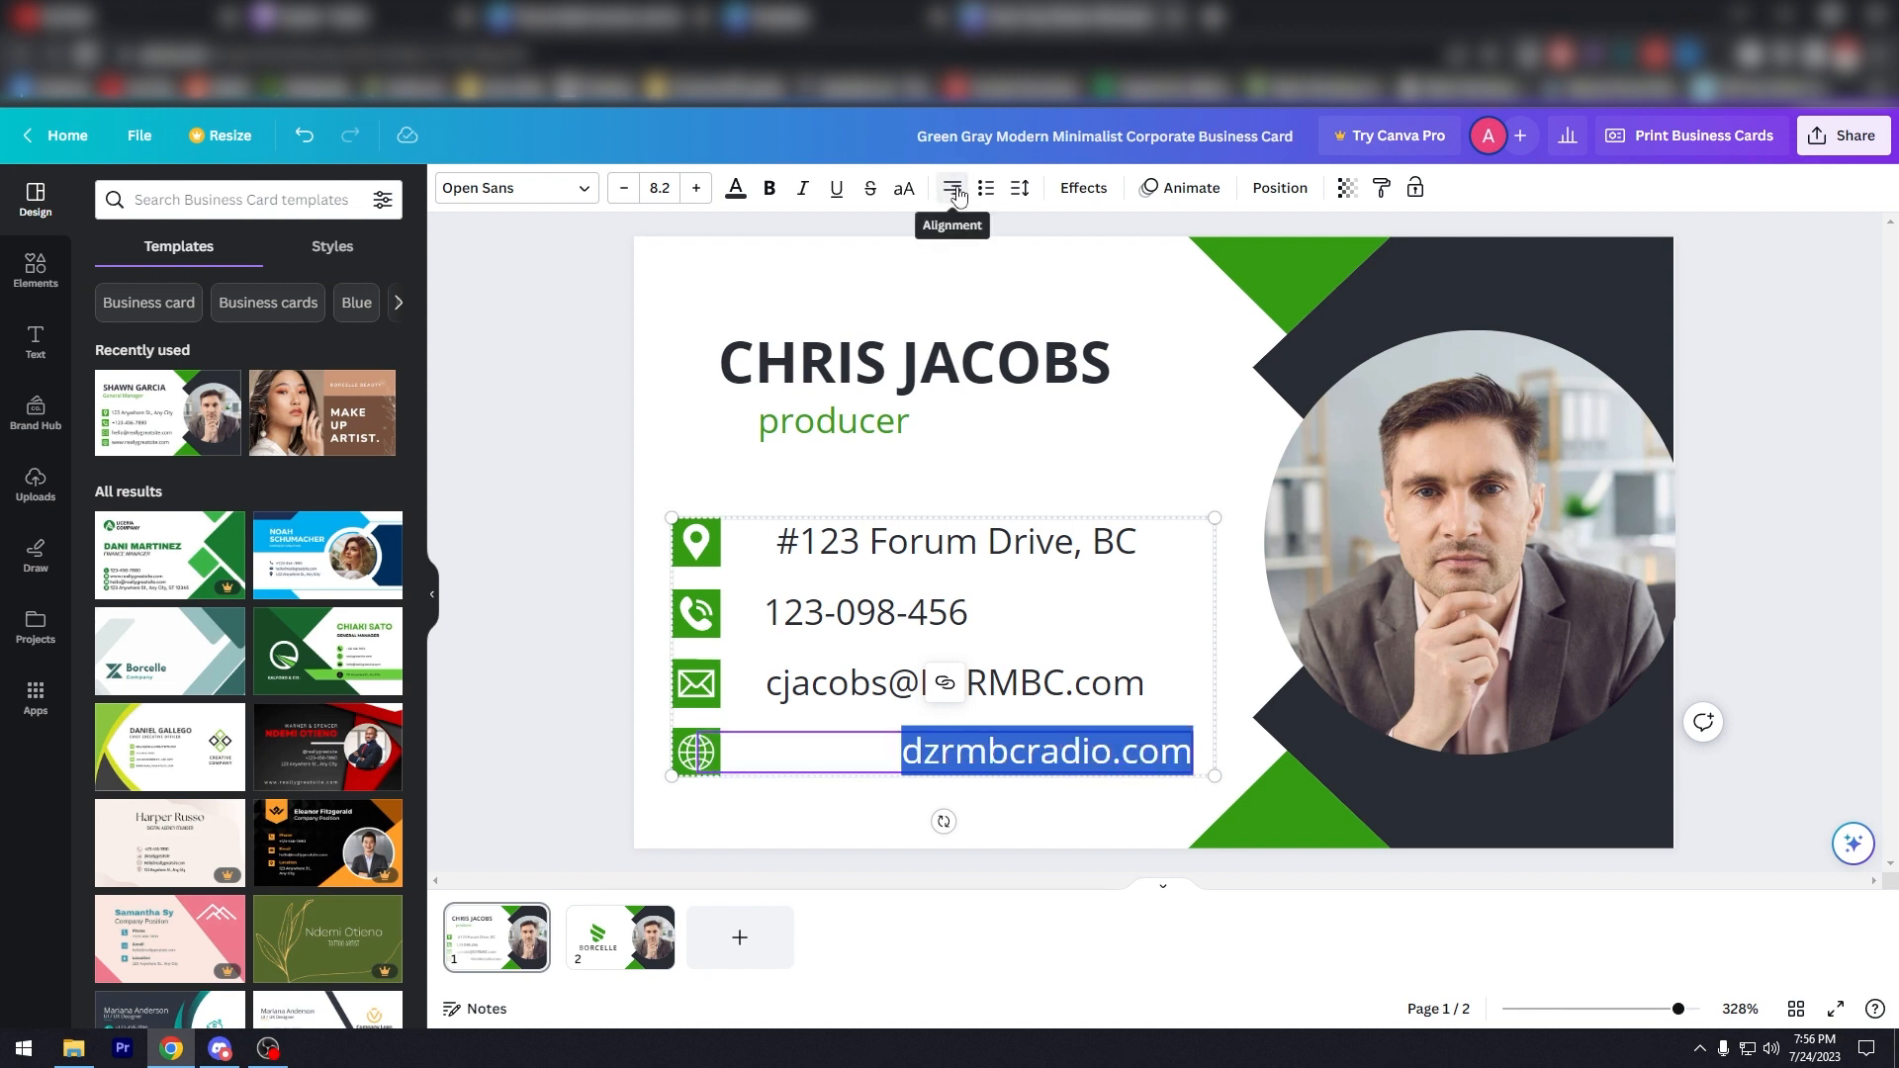
left_click(957, 192)
double_click(826, 688)
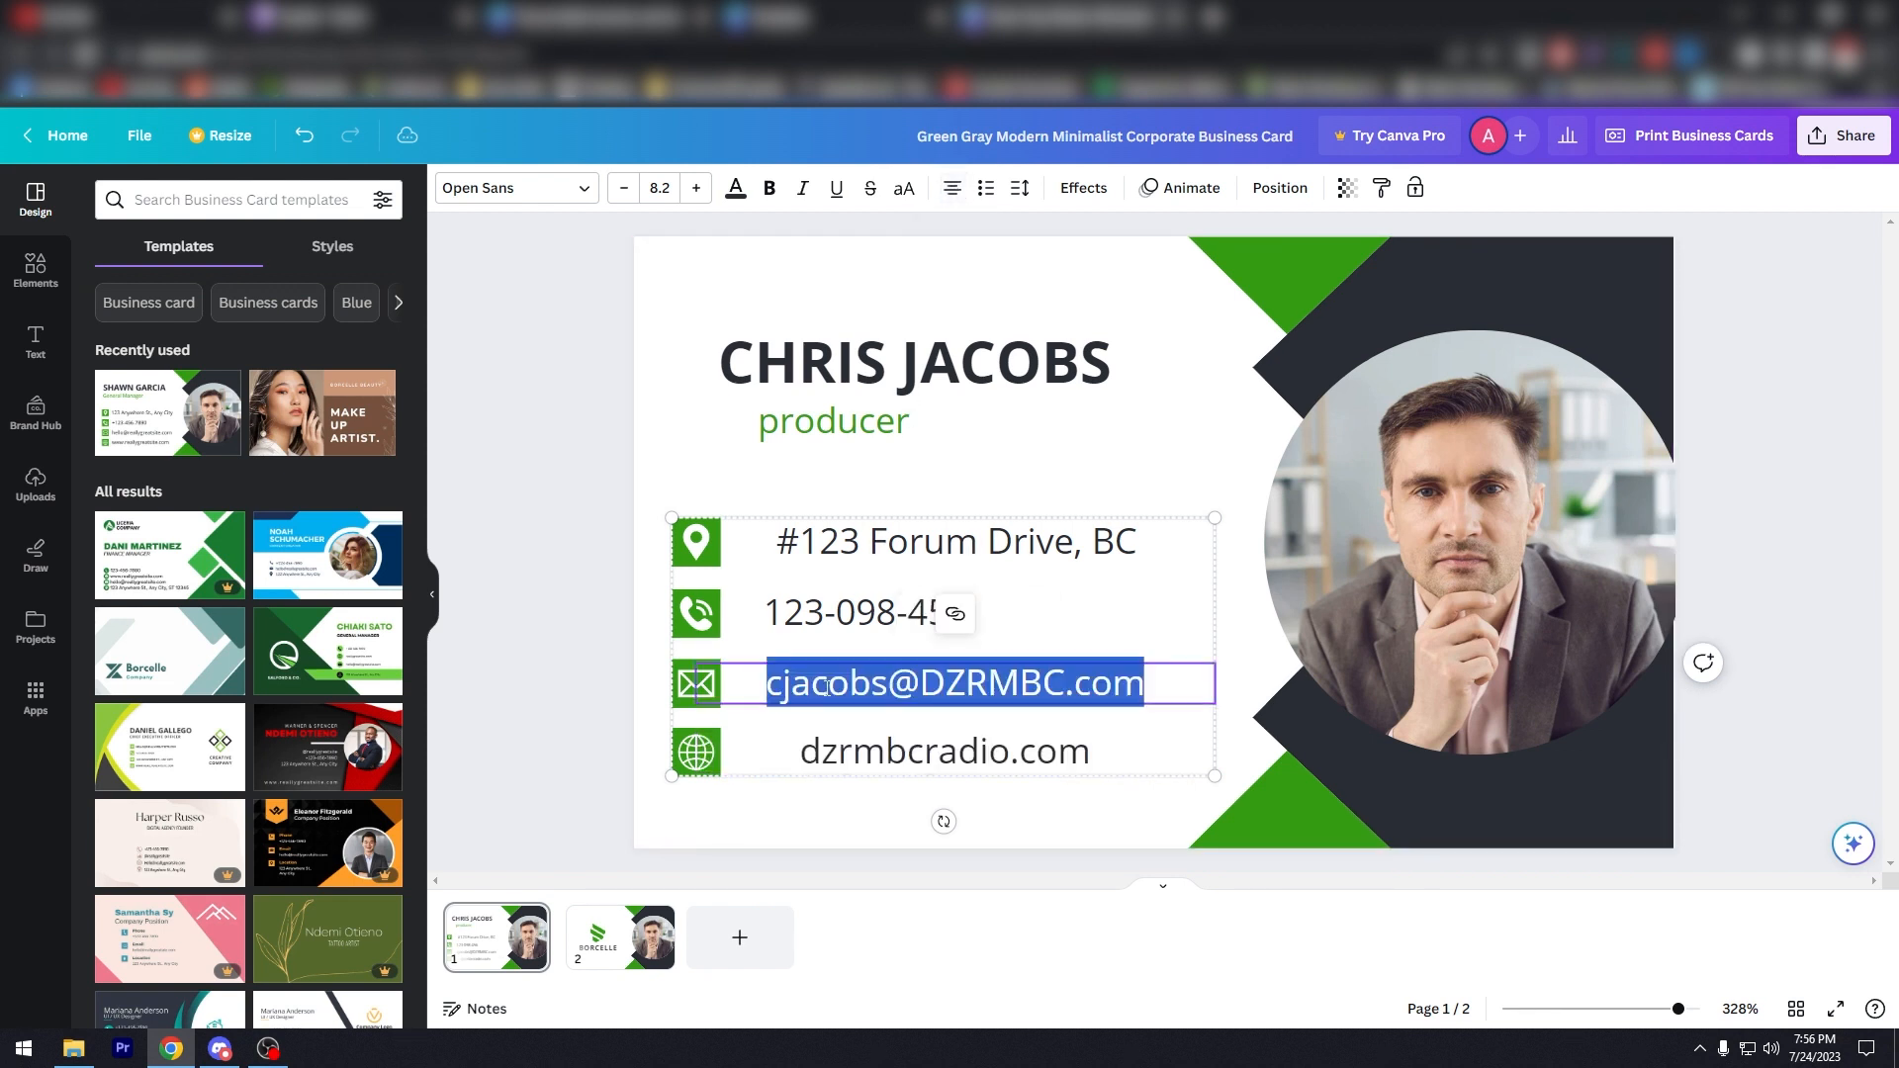
left_click(950, 191)
left_click(951, 192)
left_click(950, 193)
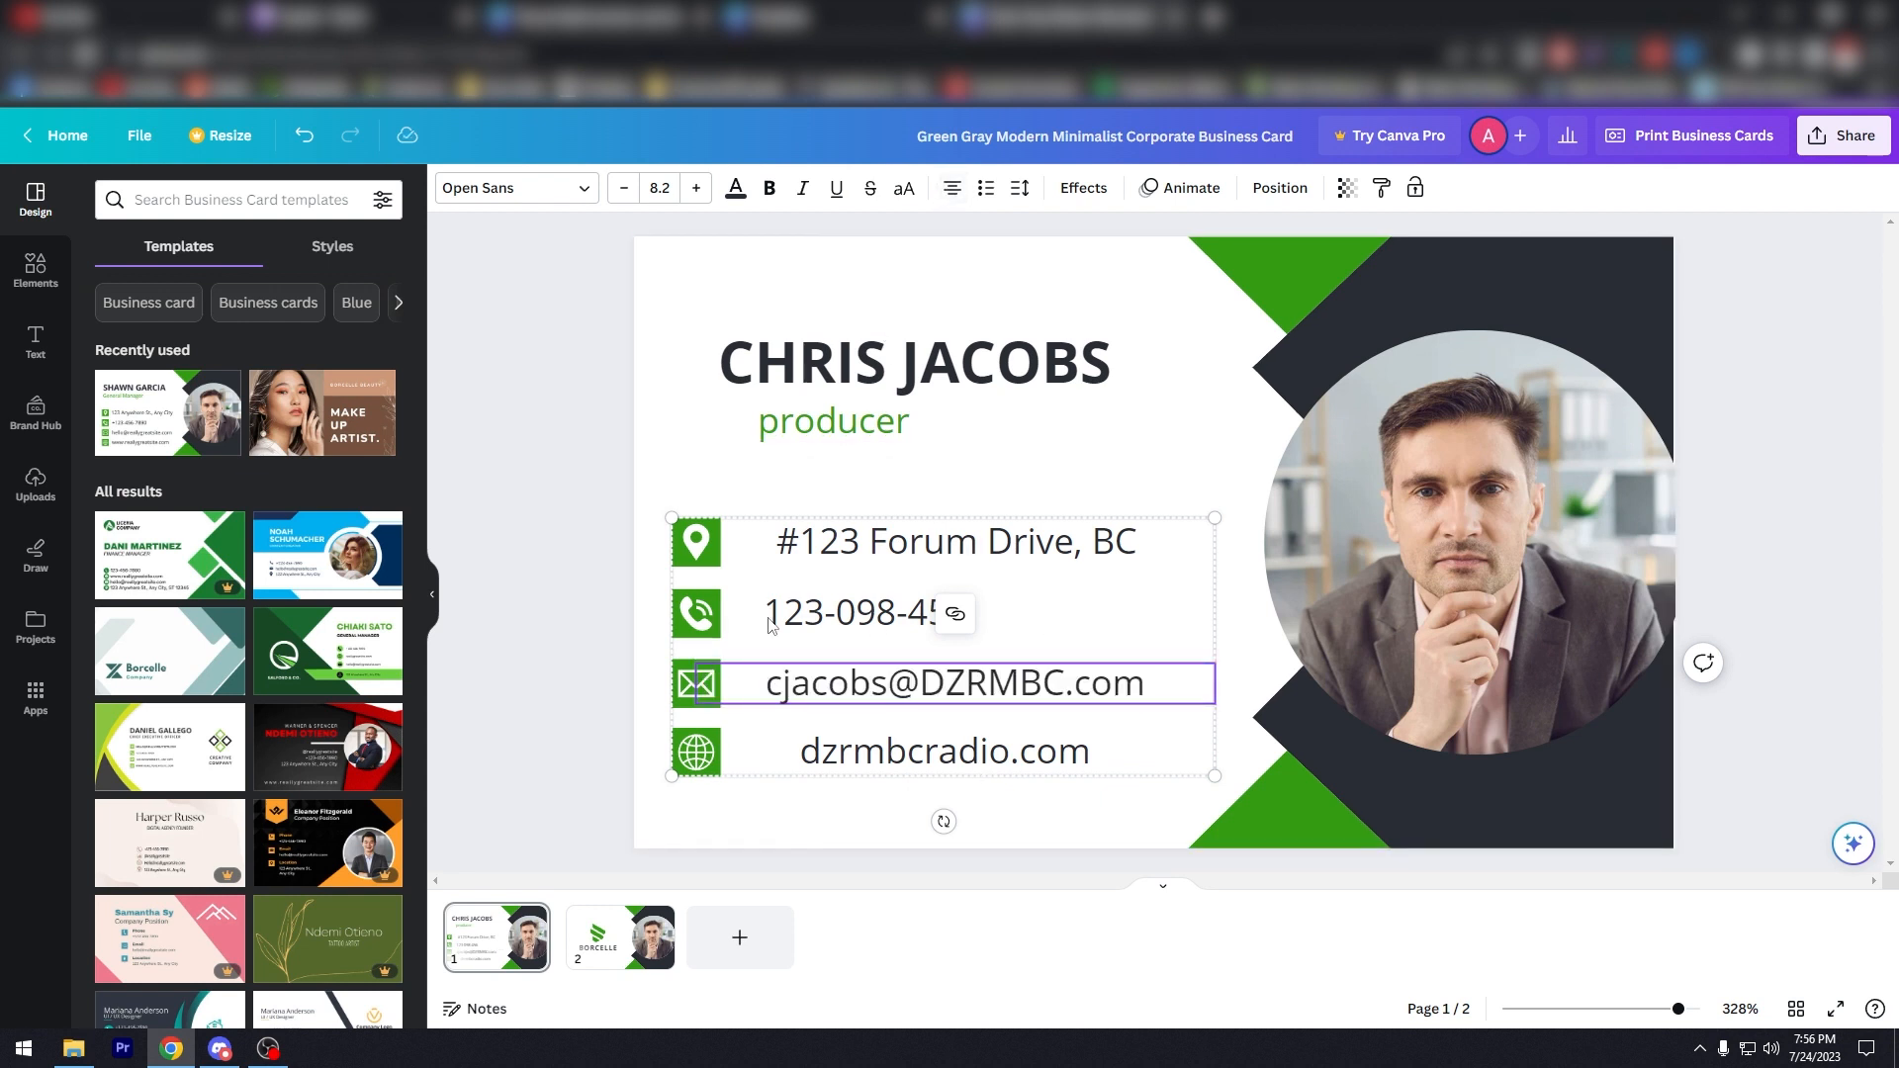
left_click(770, 613)
left_click(776, 572)
left_click(1012, 485)
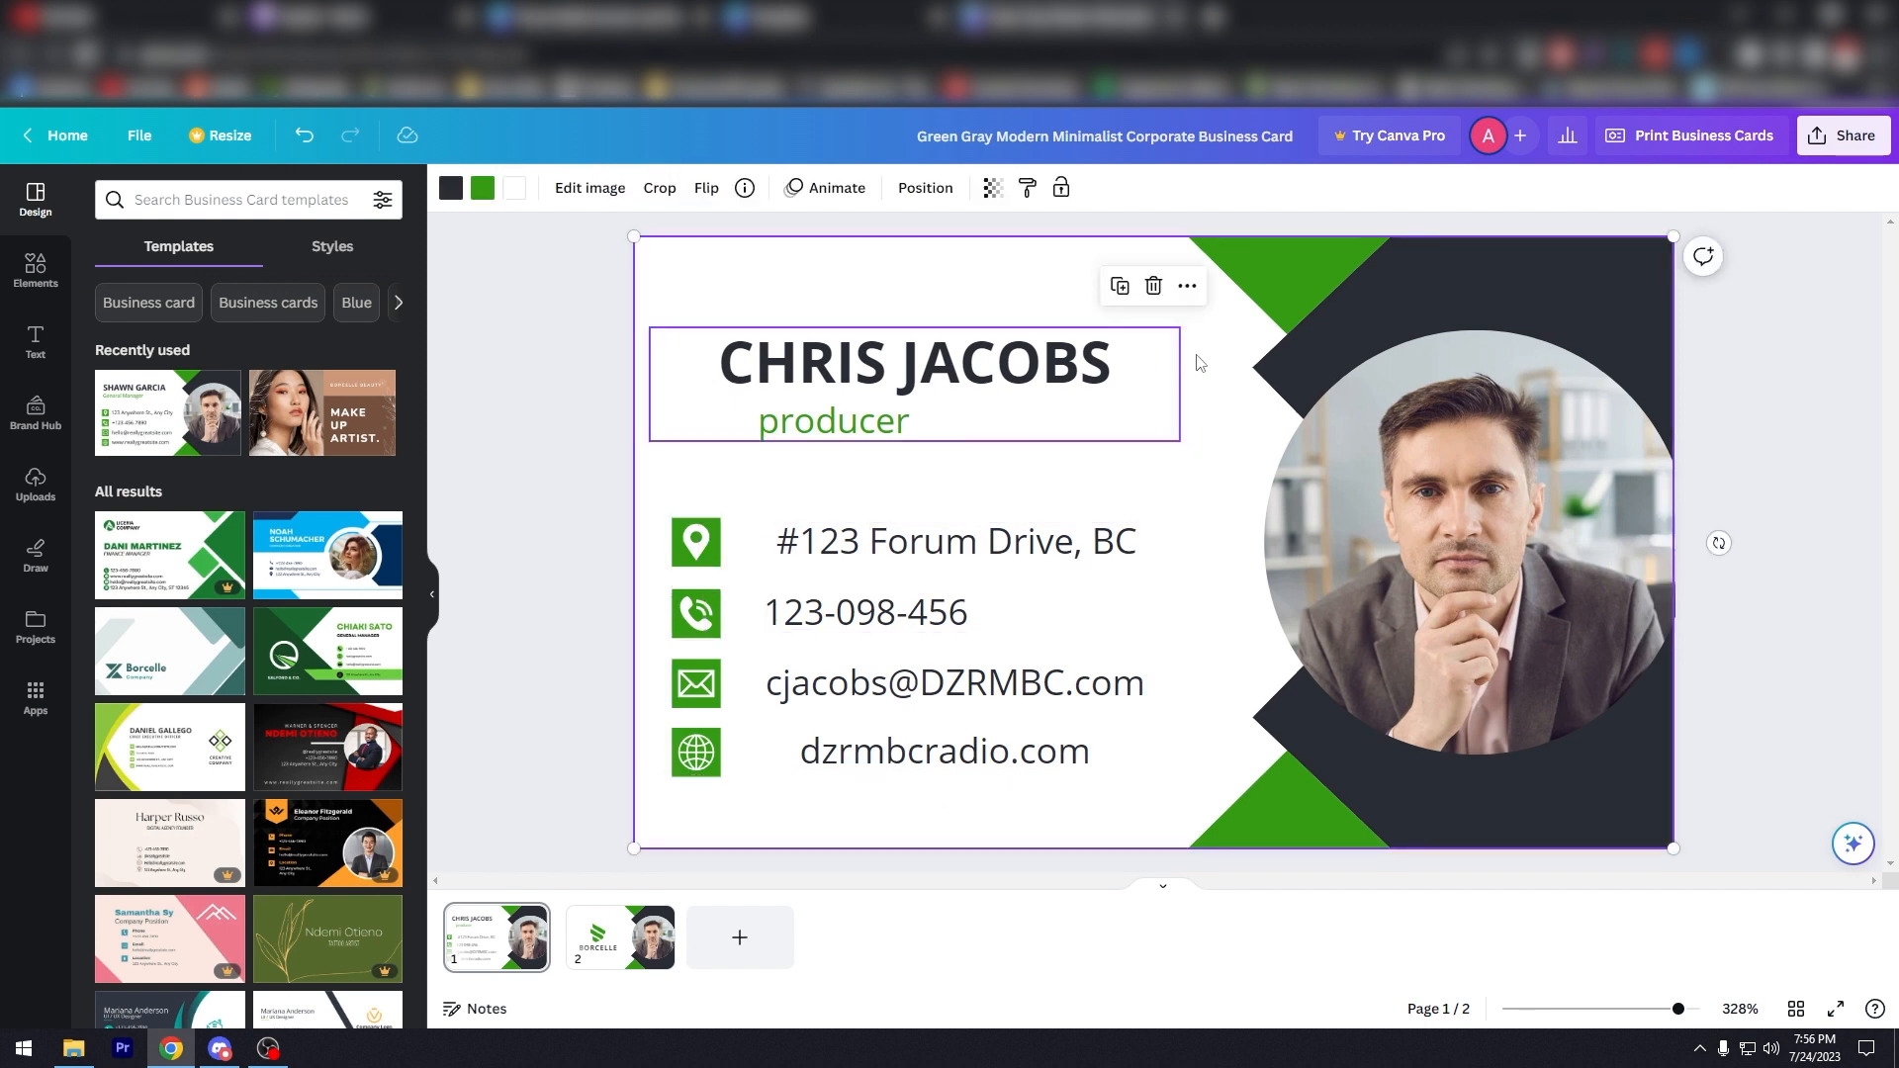
double_click(1284, 278)
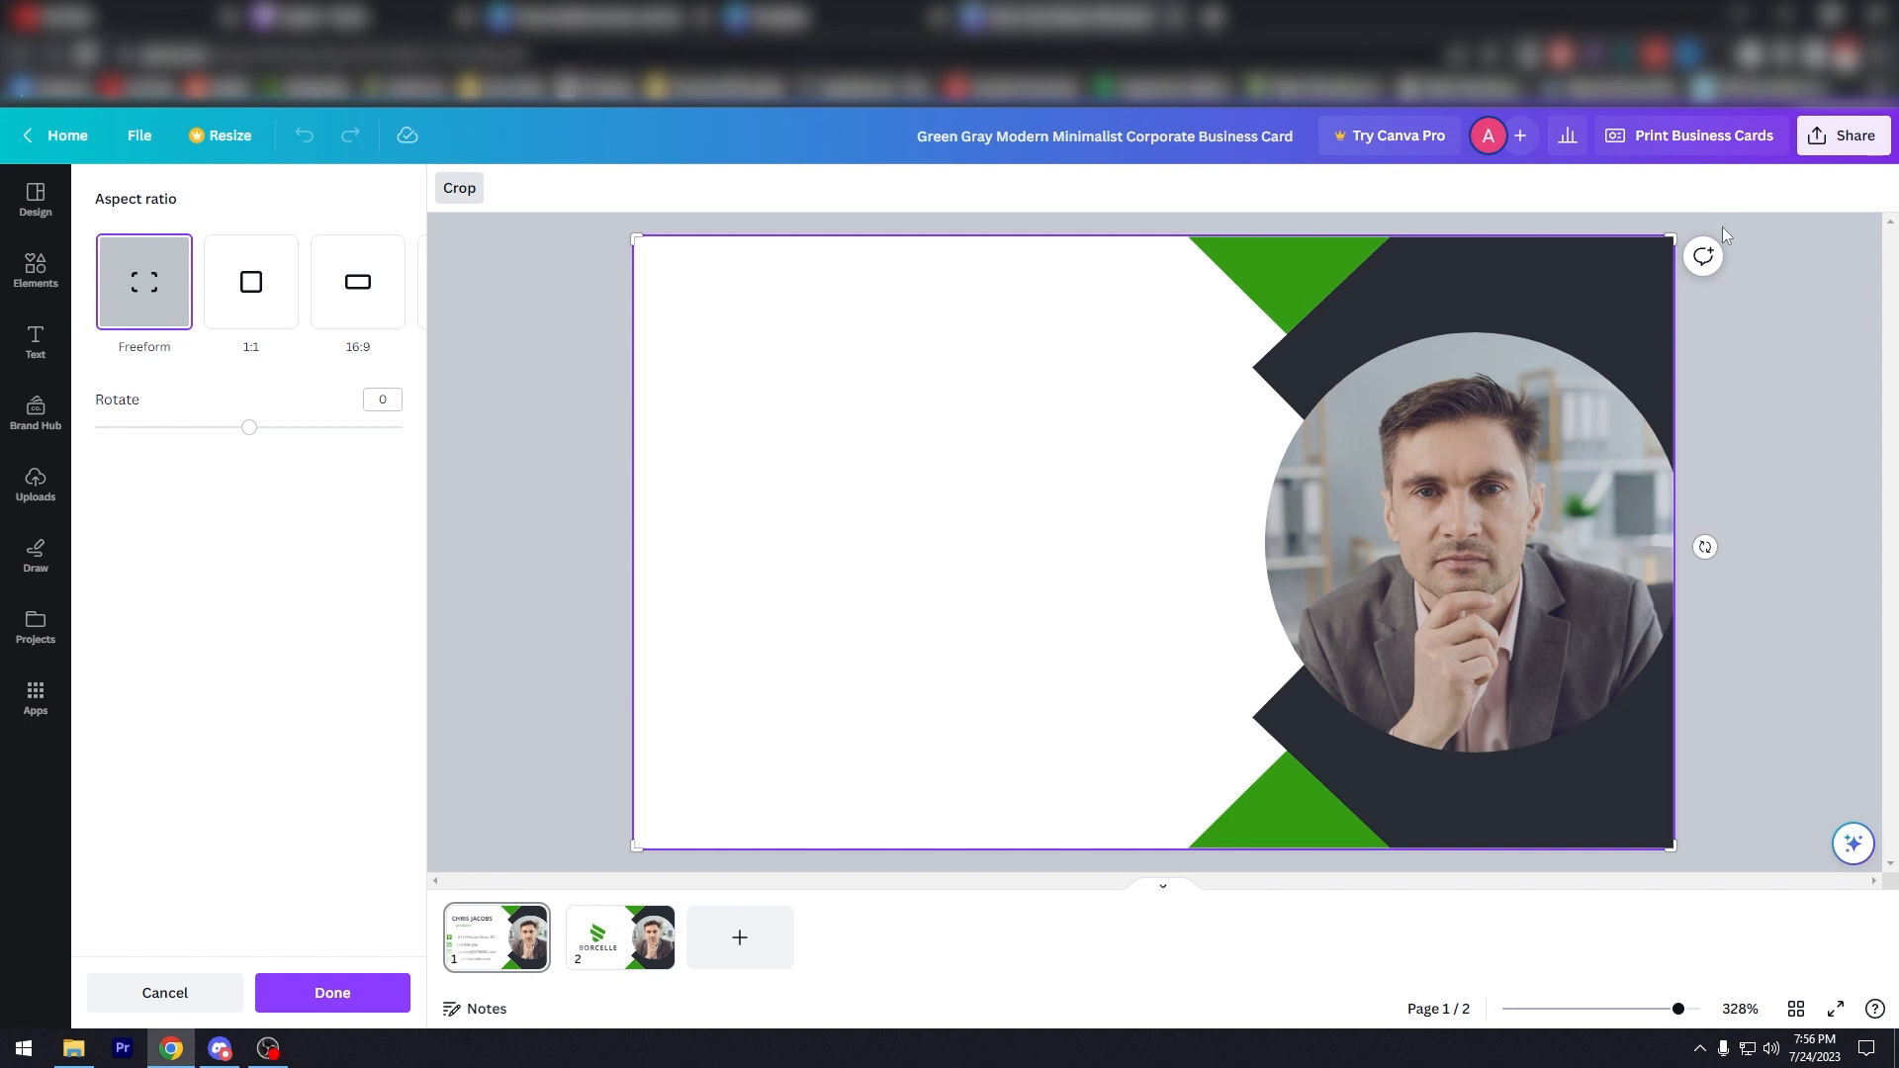
left_click(31, 136)
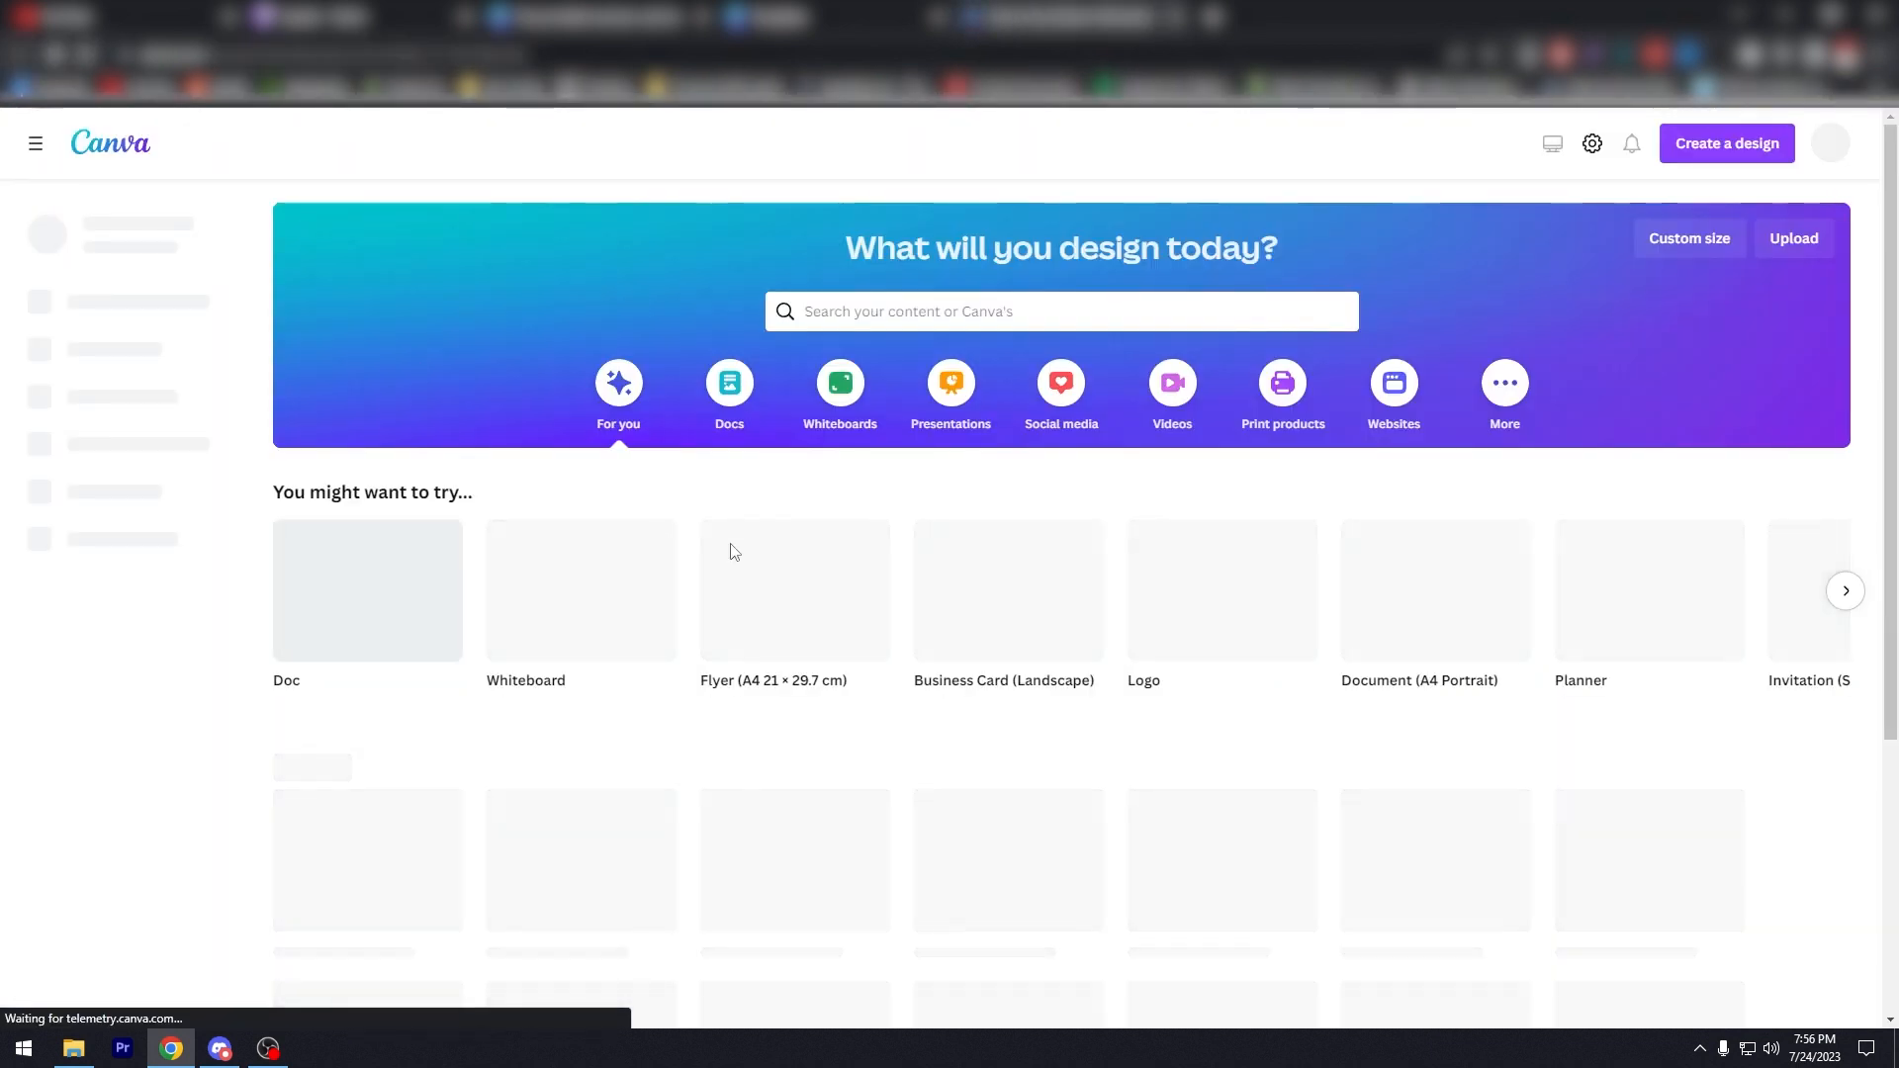
left_click(20, 54)
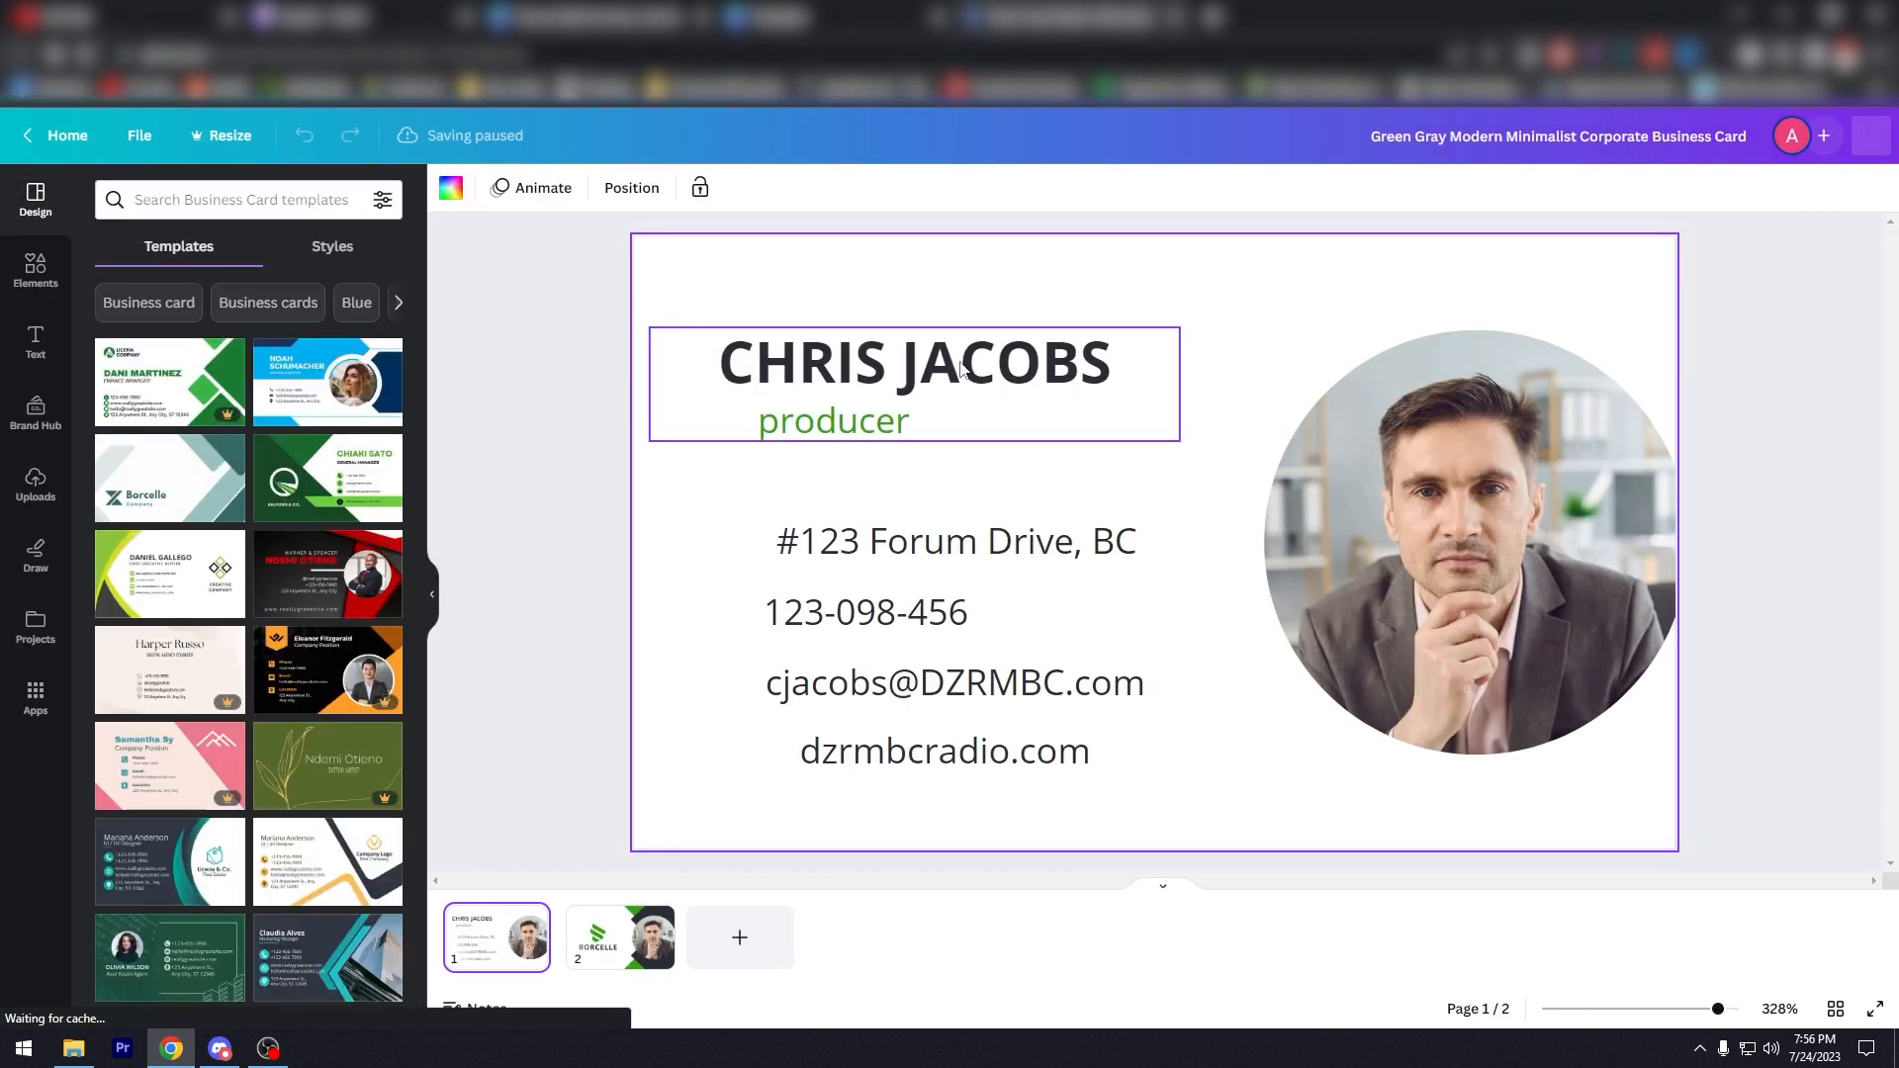
left_click(1290, 255)
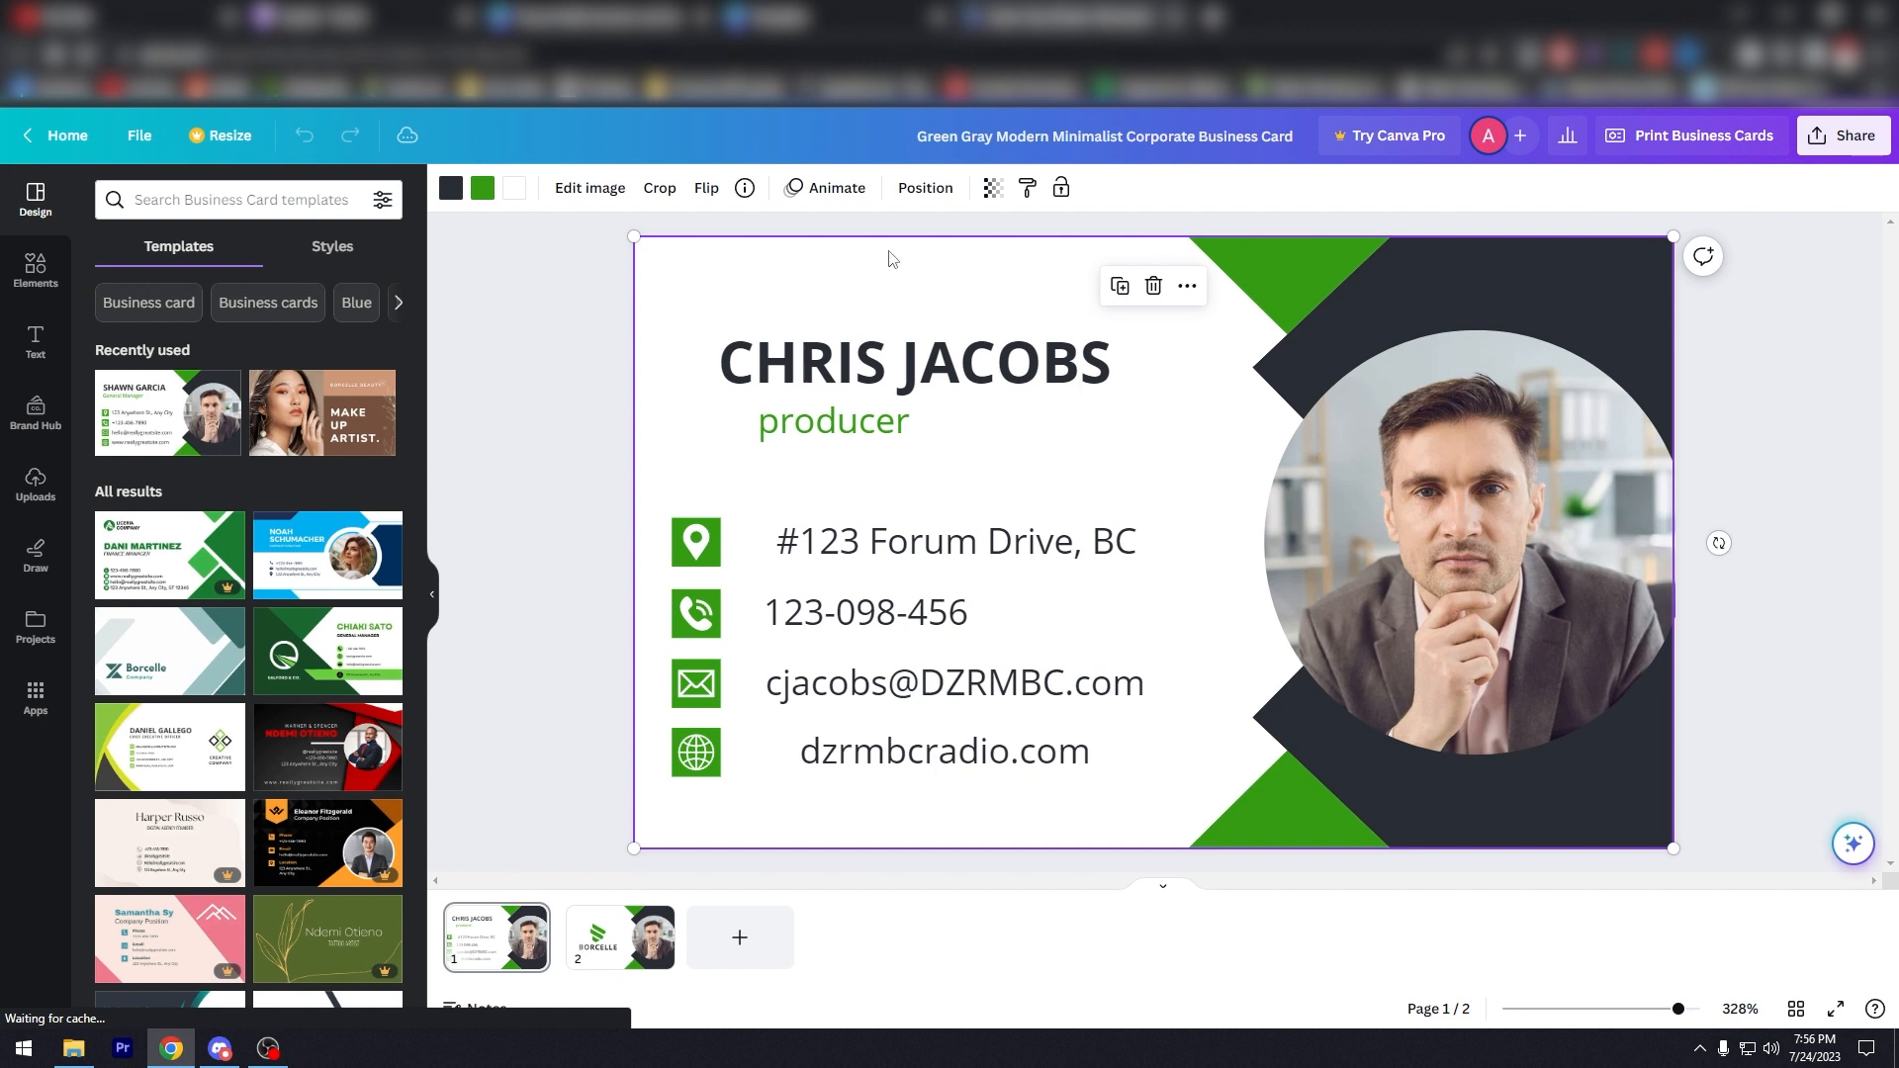
Step: Turn the green corner shapes dark blue and make all four contact icons blue
left_click(469, 188)
left_click(382, 772)
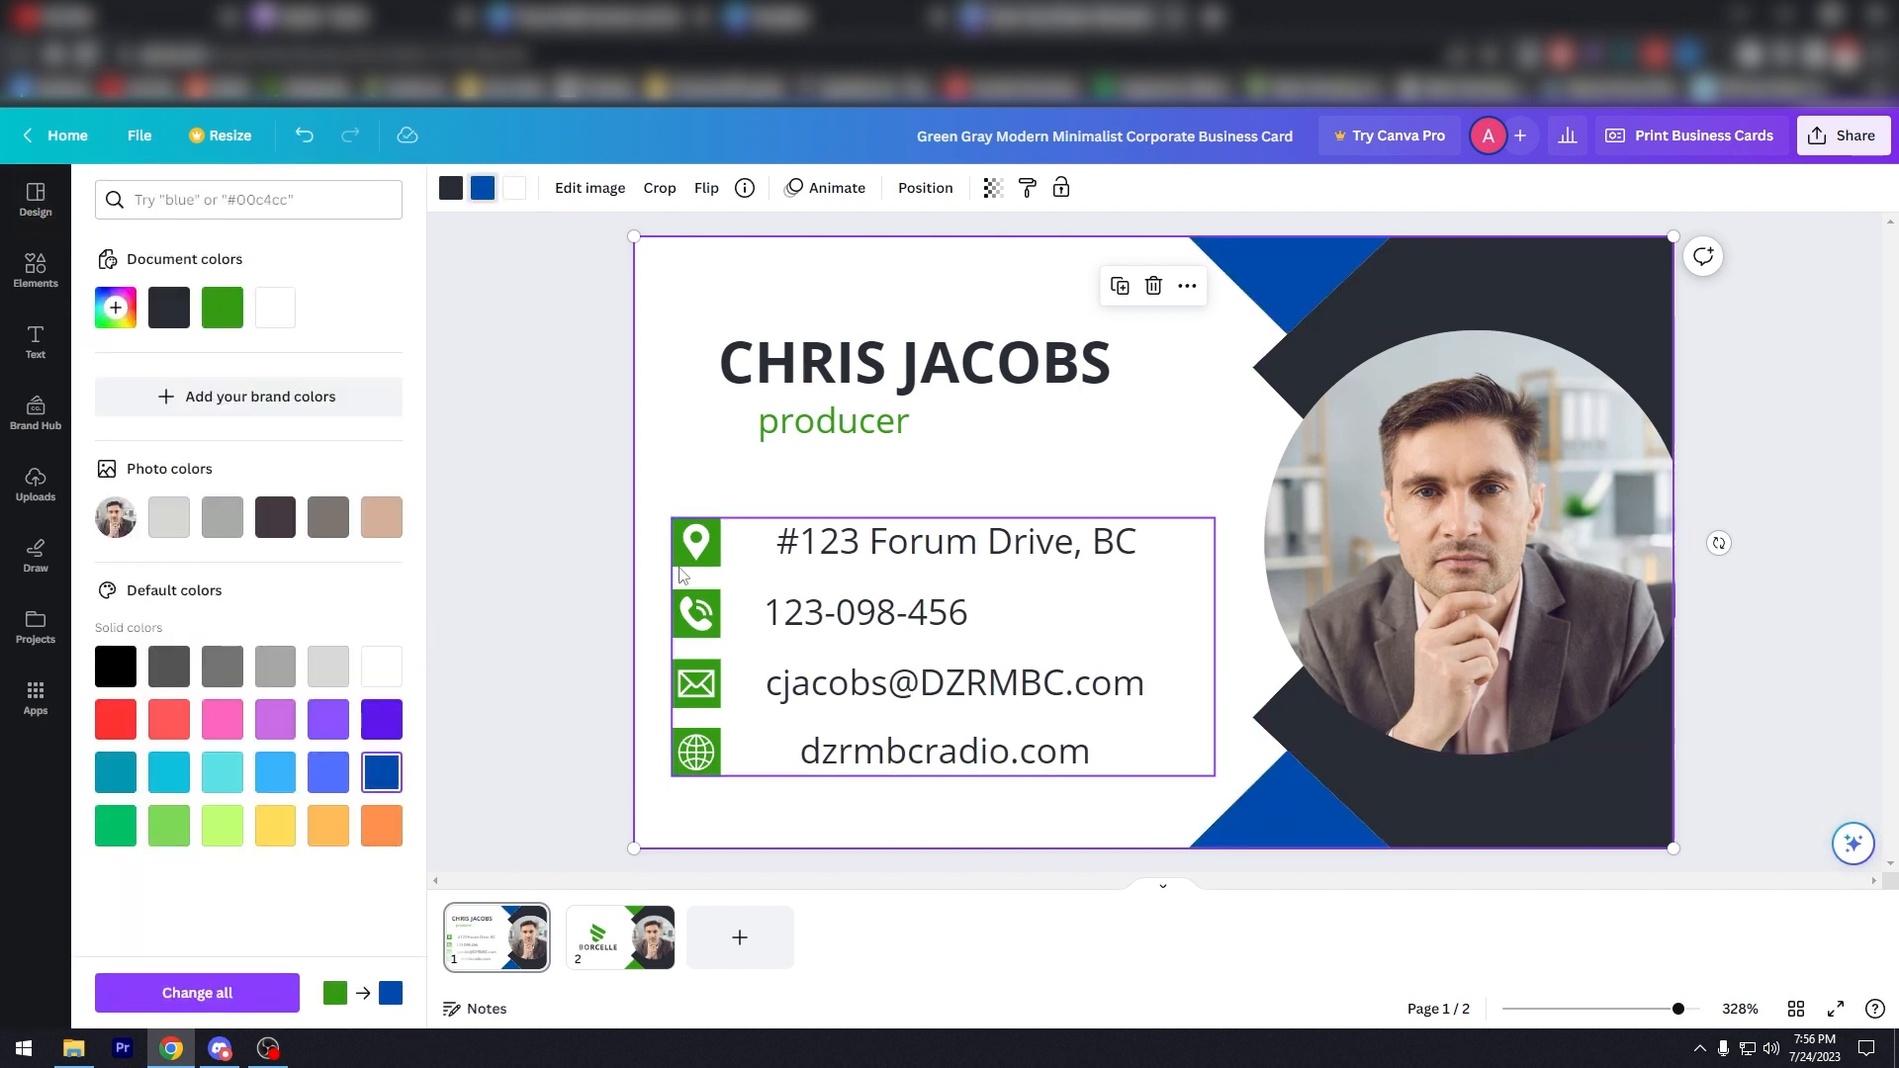
left_click(692, 562)
left_click(693, 542)
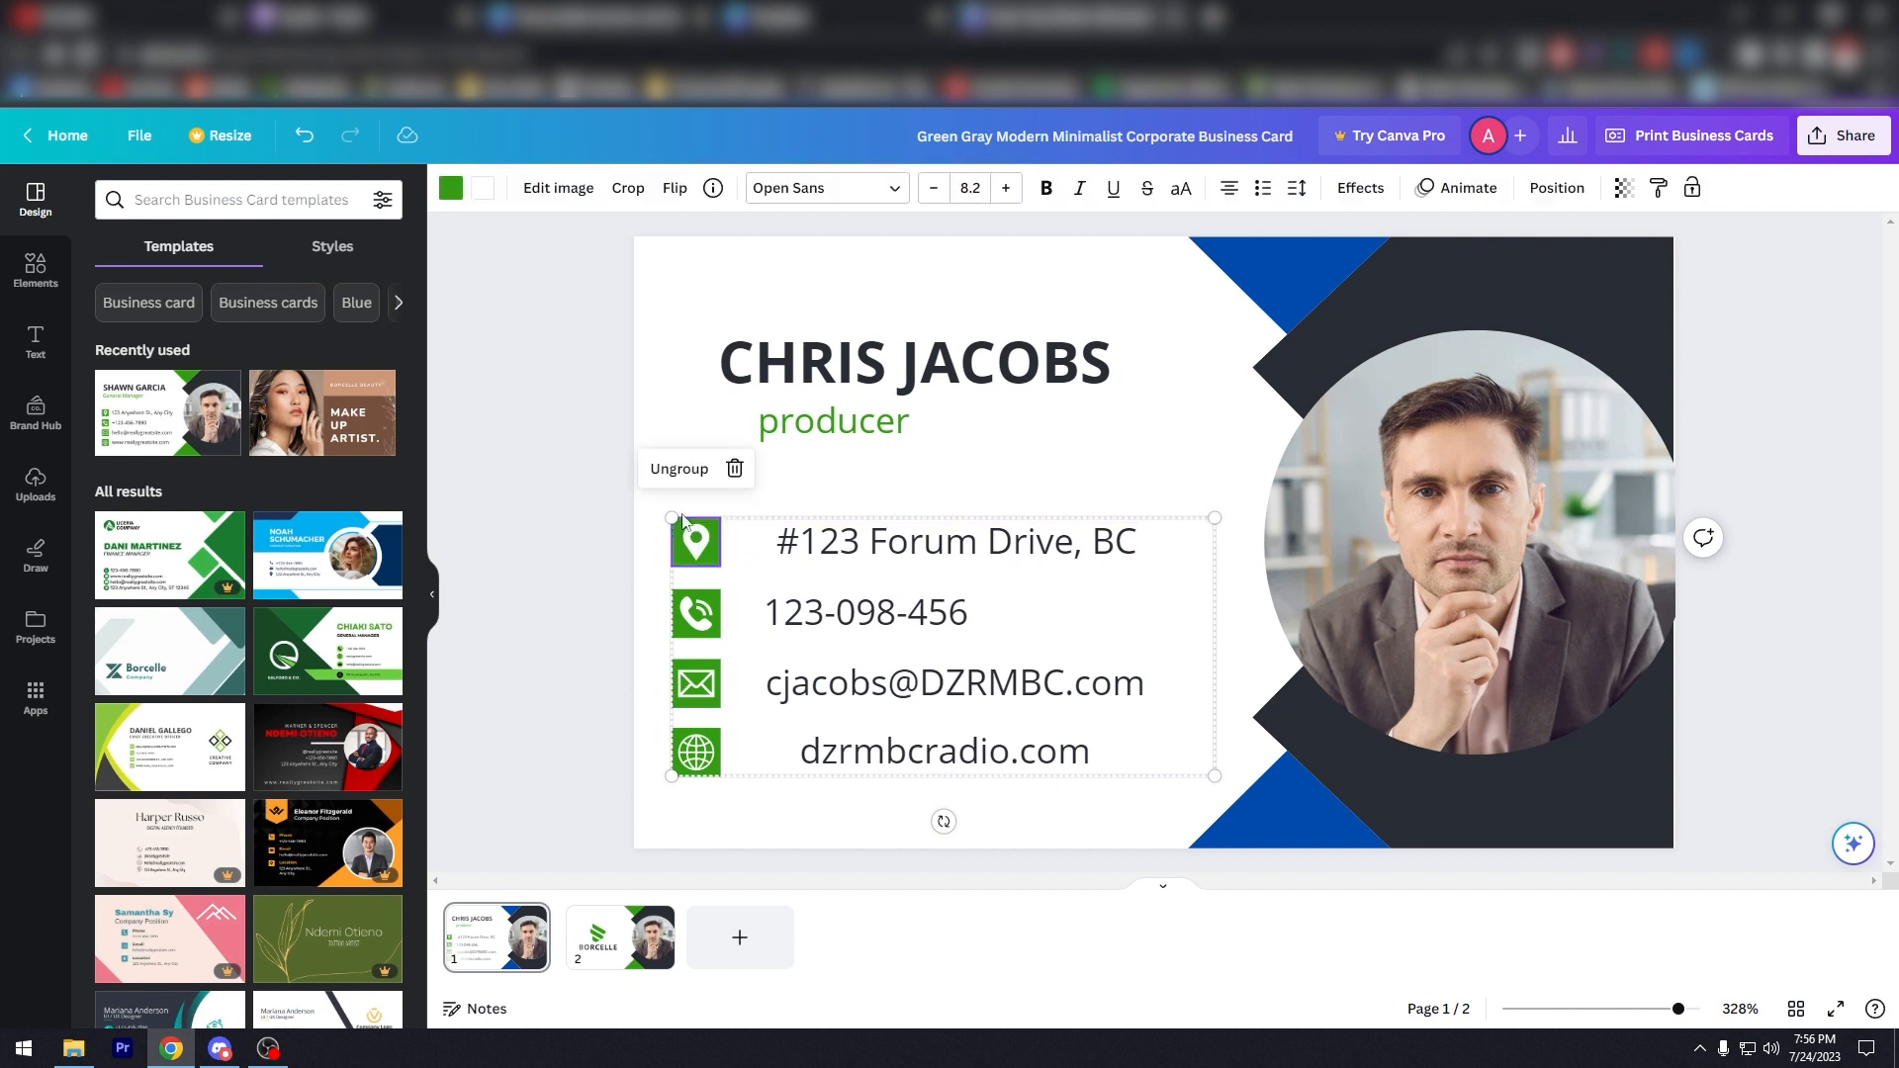
left_click(451, 188)
left_click(169, 307)
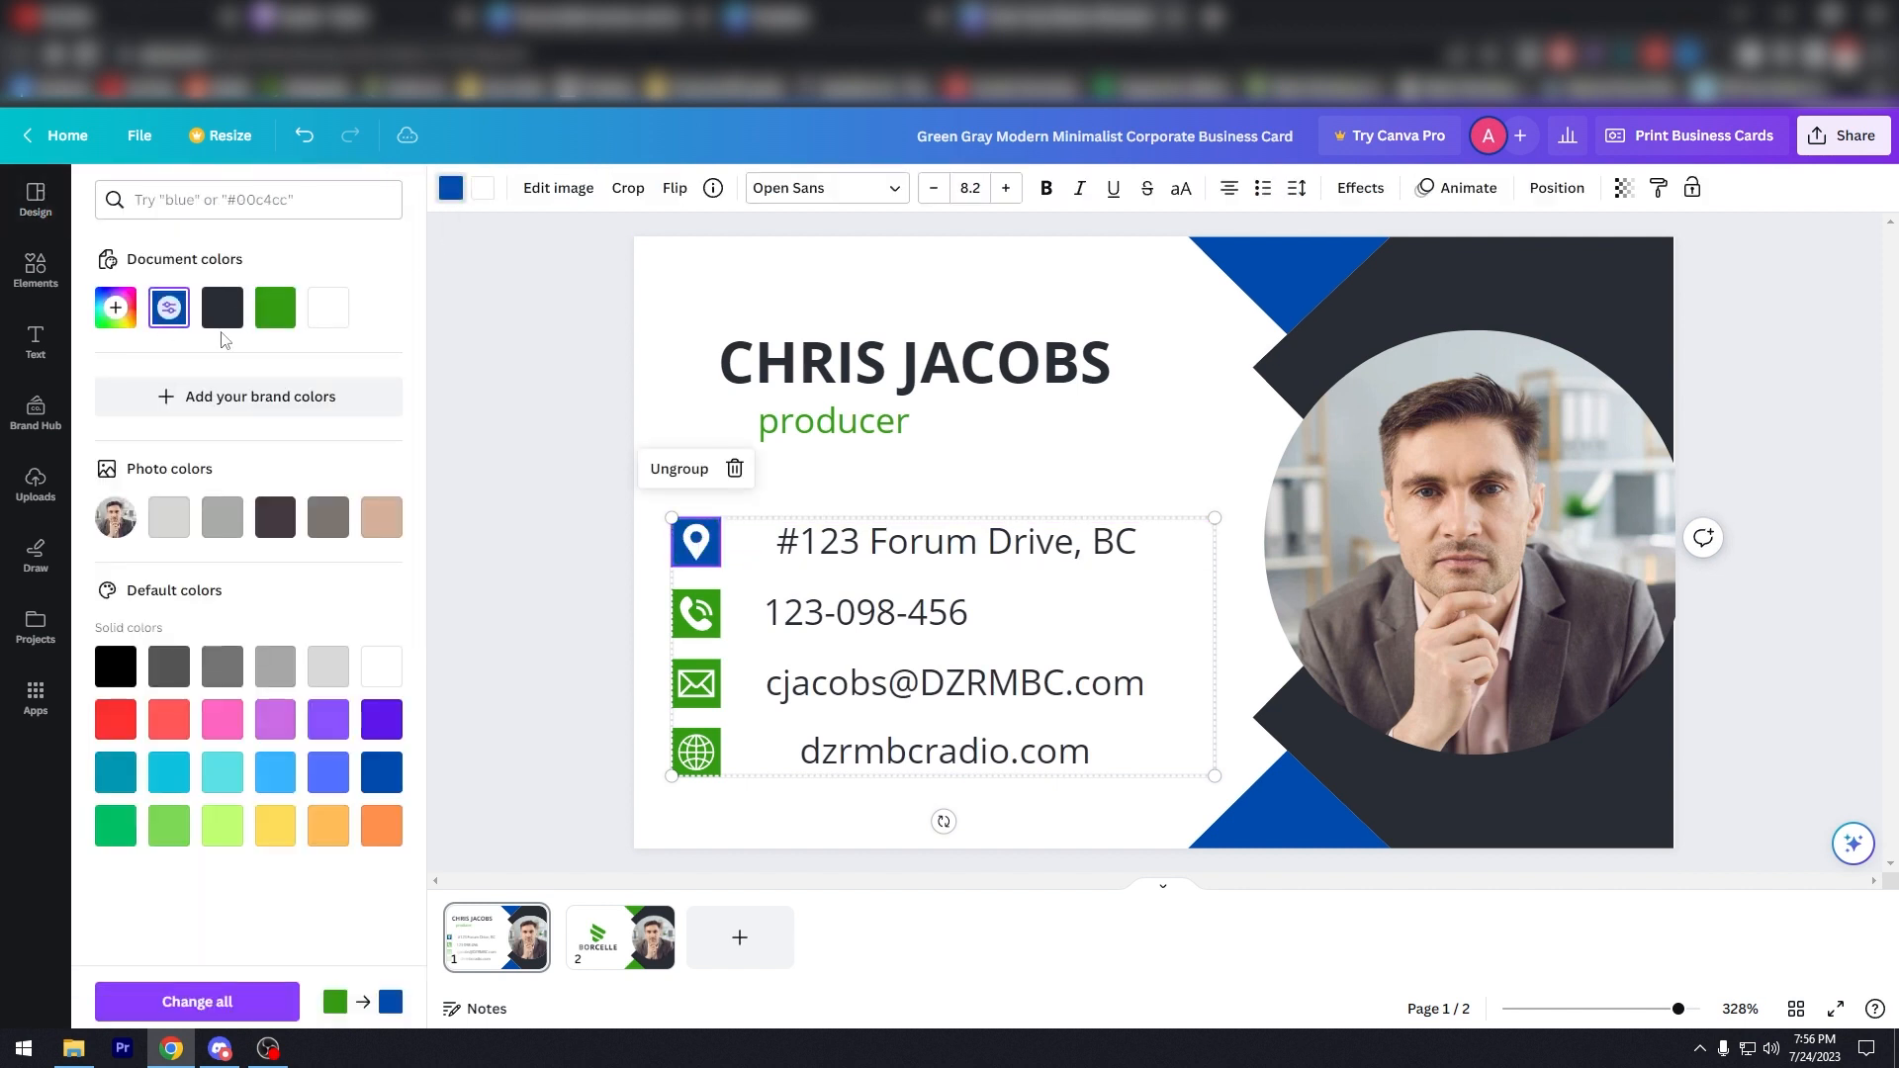
left_click(695, 613)
left_click(169, 306)
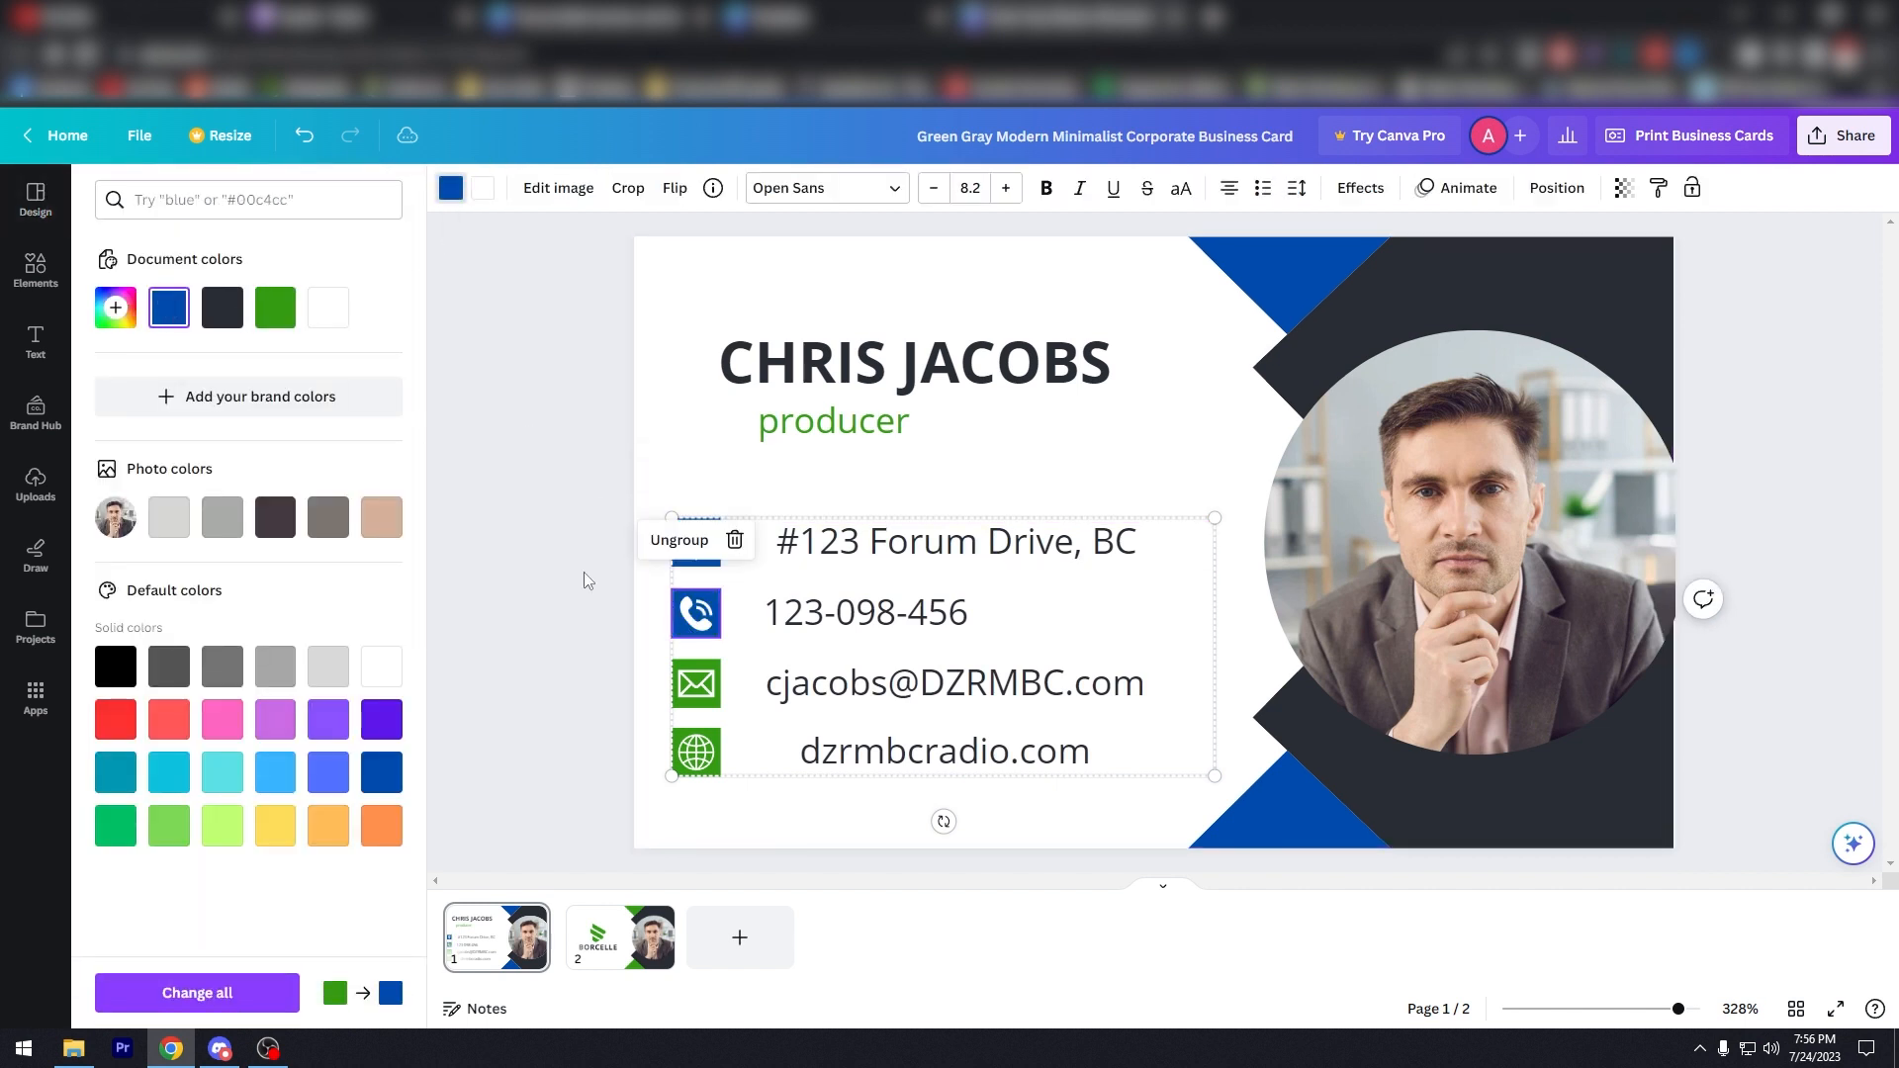
left_click(693, 685)
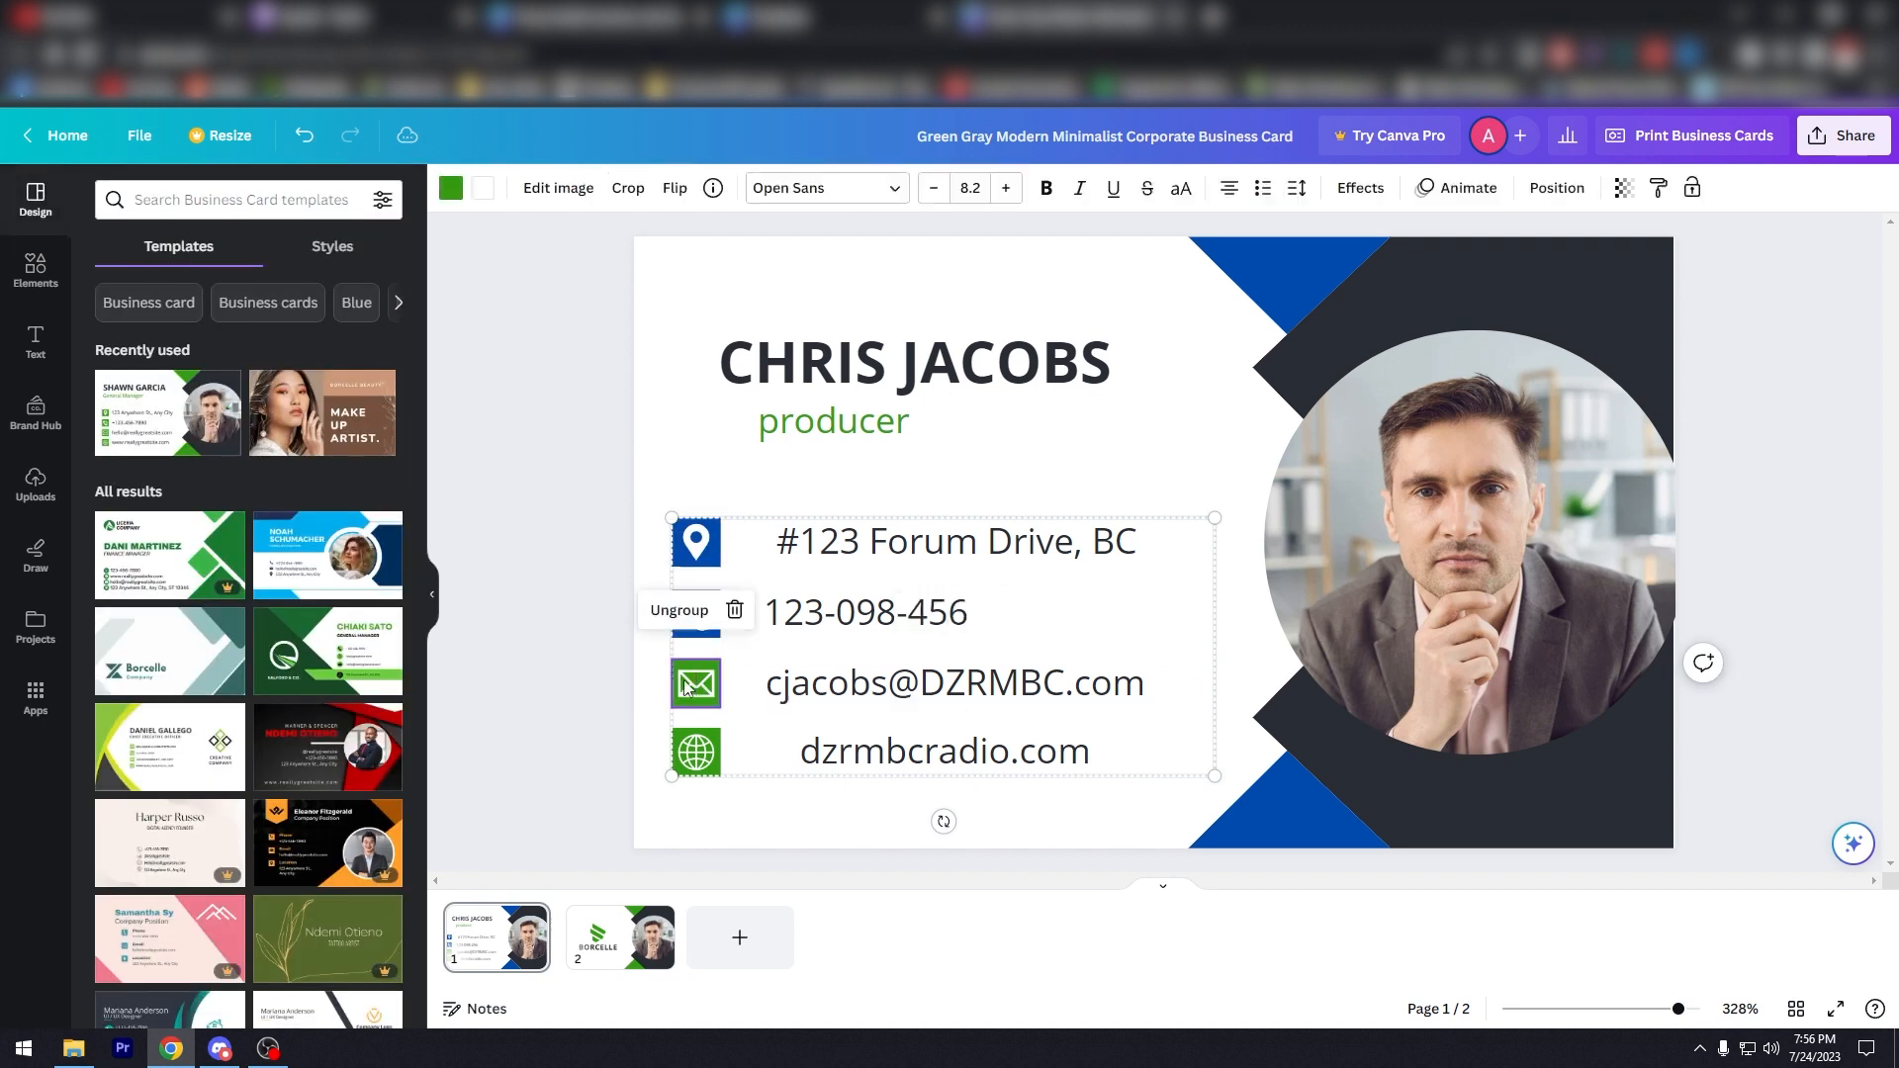
left_click(451, 187)
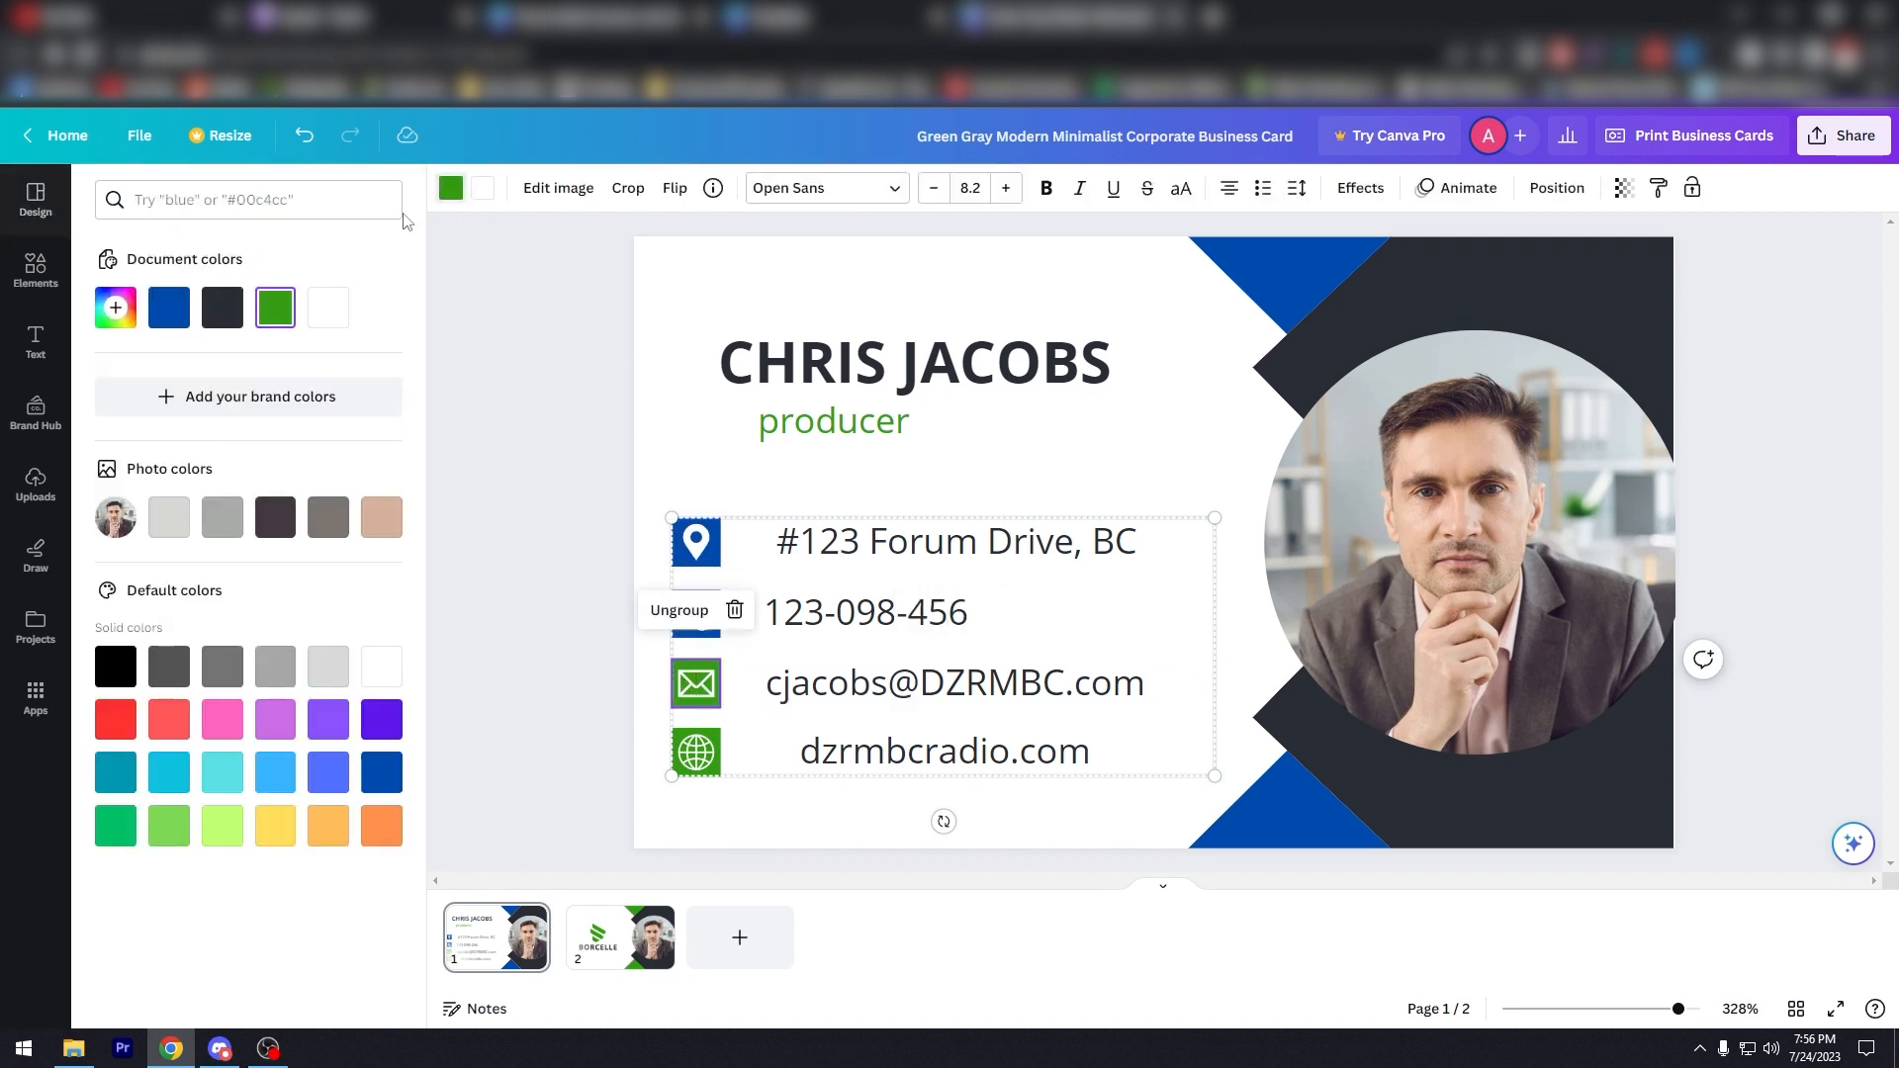
left_click(181, 307)
left_click(695, 754)
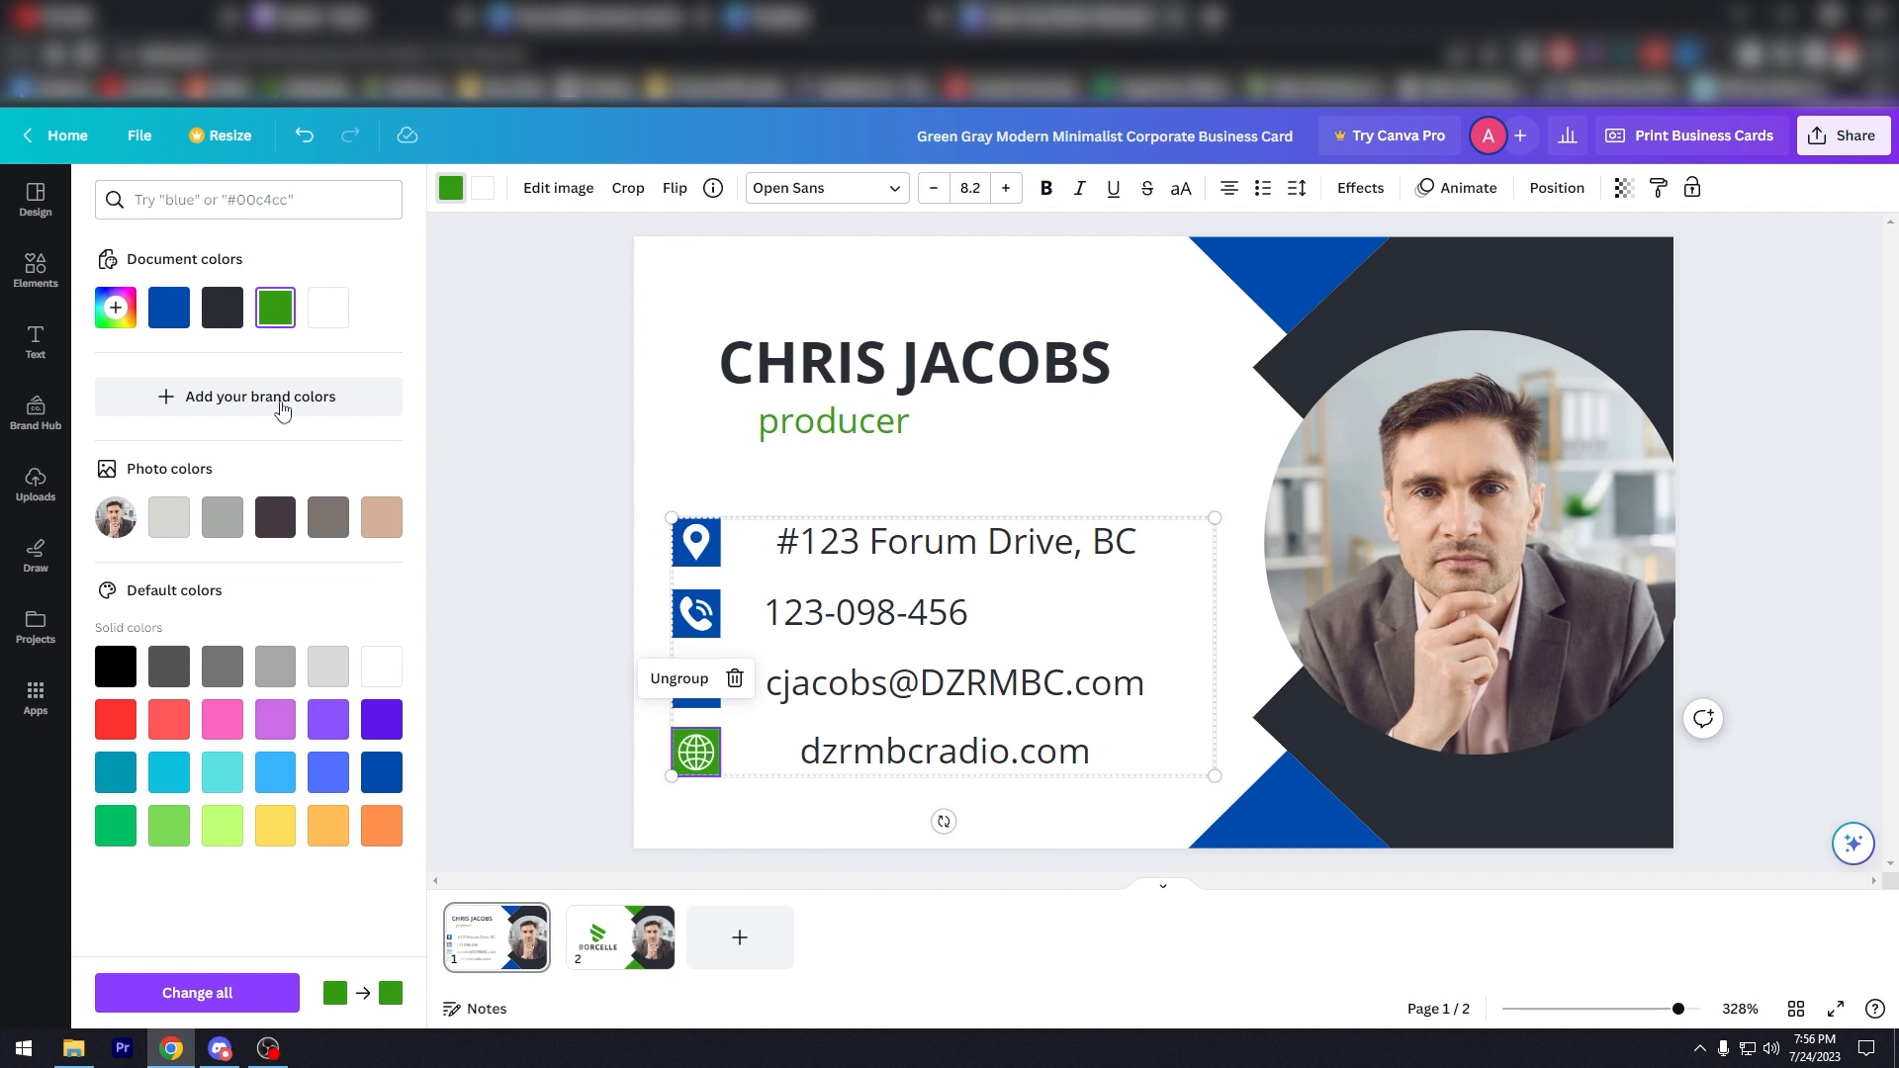
left_click(168, 312)
Step: Make the 'producer' title text blue
left_click(917, 422)
double_click(917, 420)
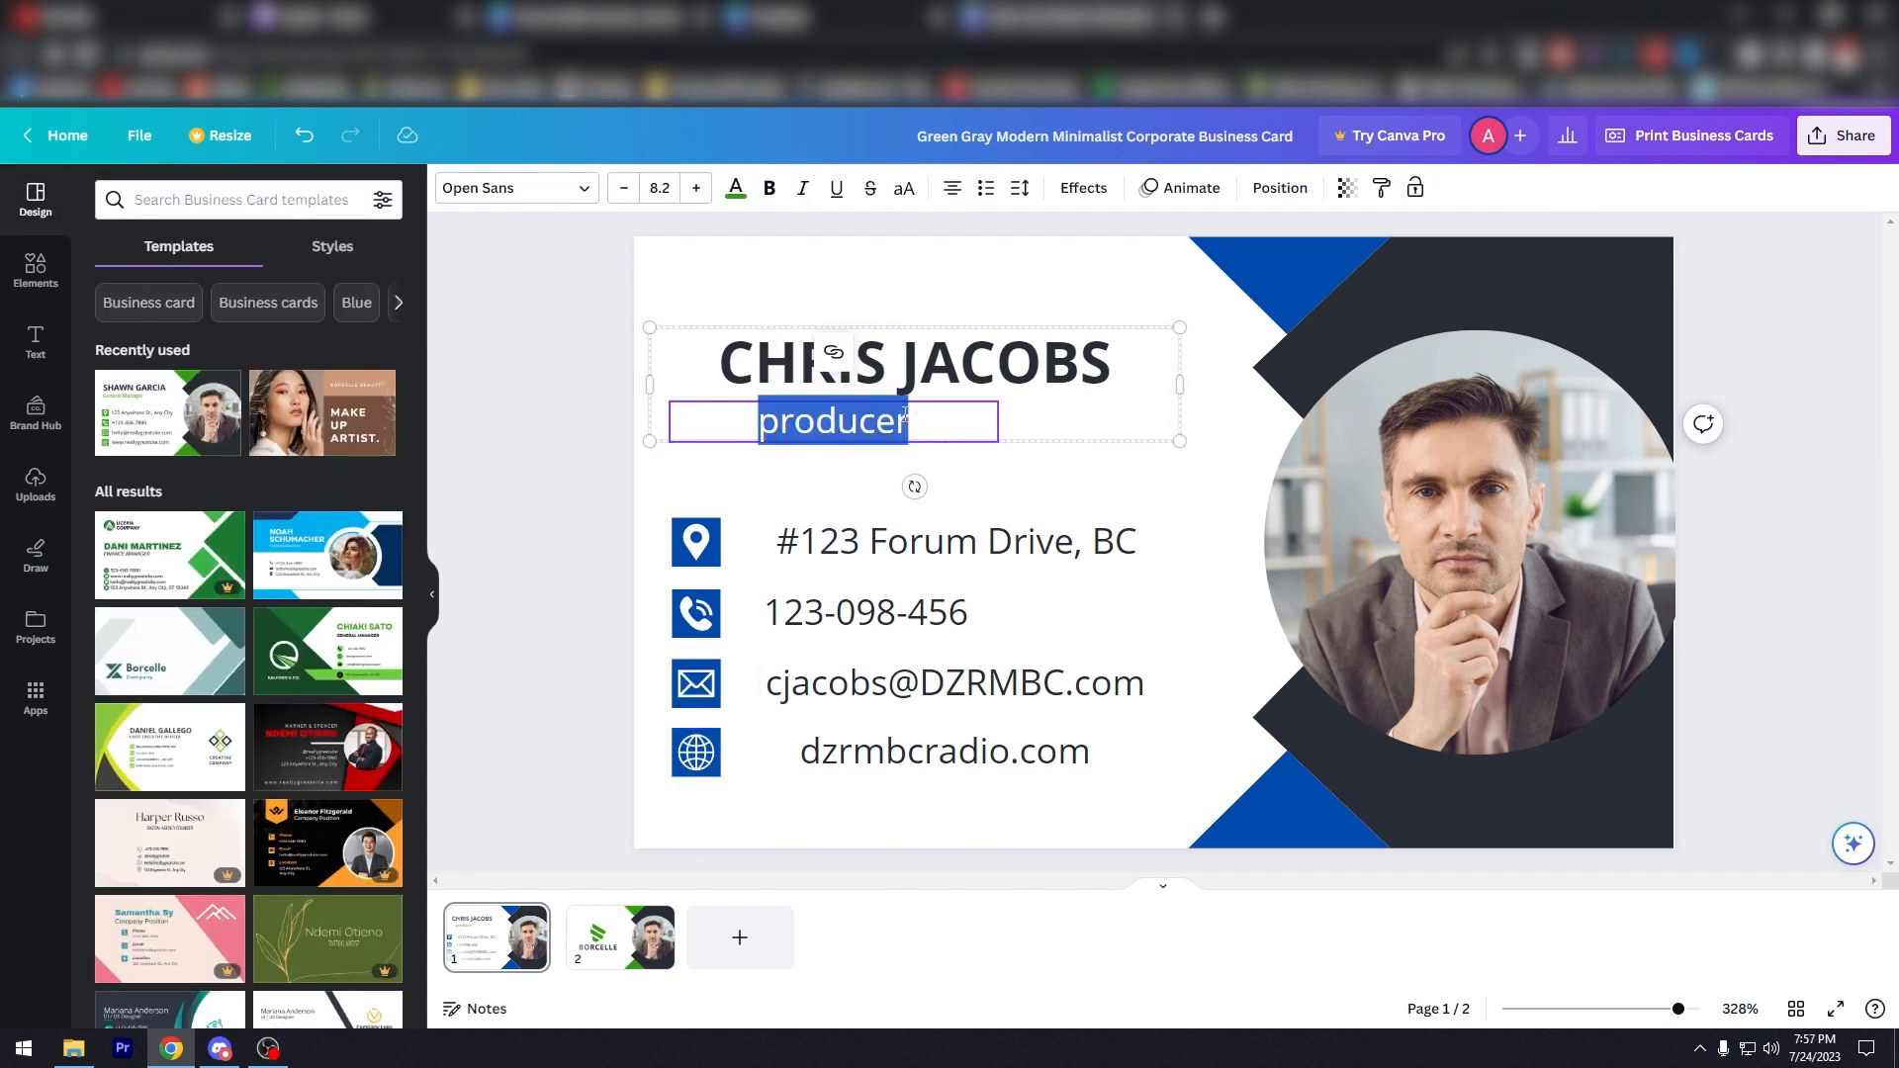
left_click(735, 188)
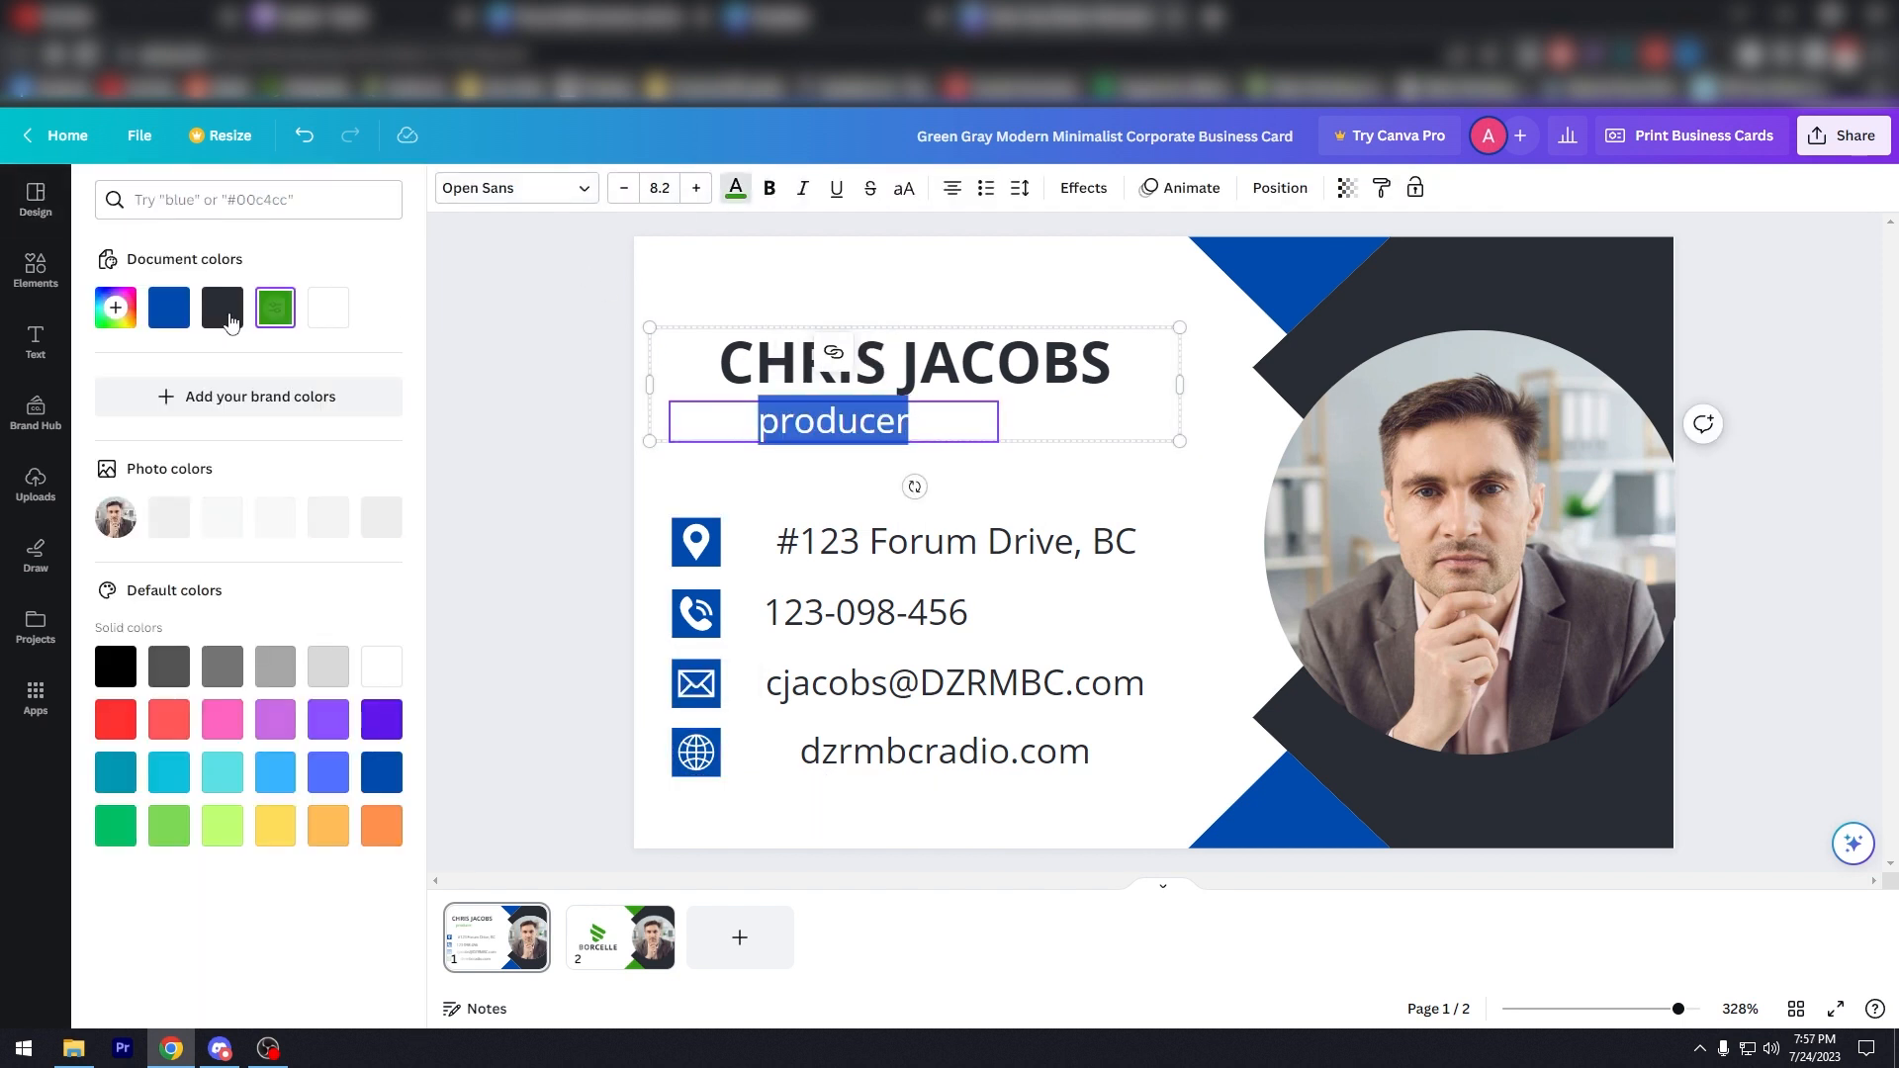
left_click(183, 315)
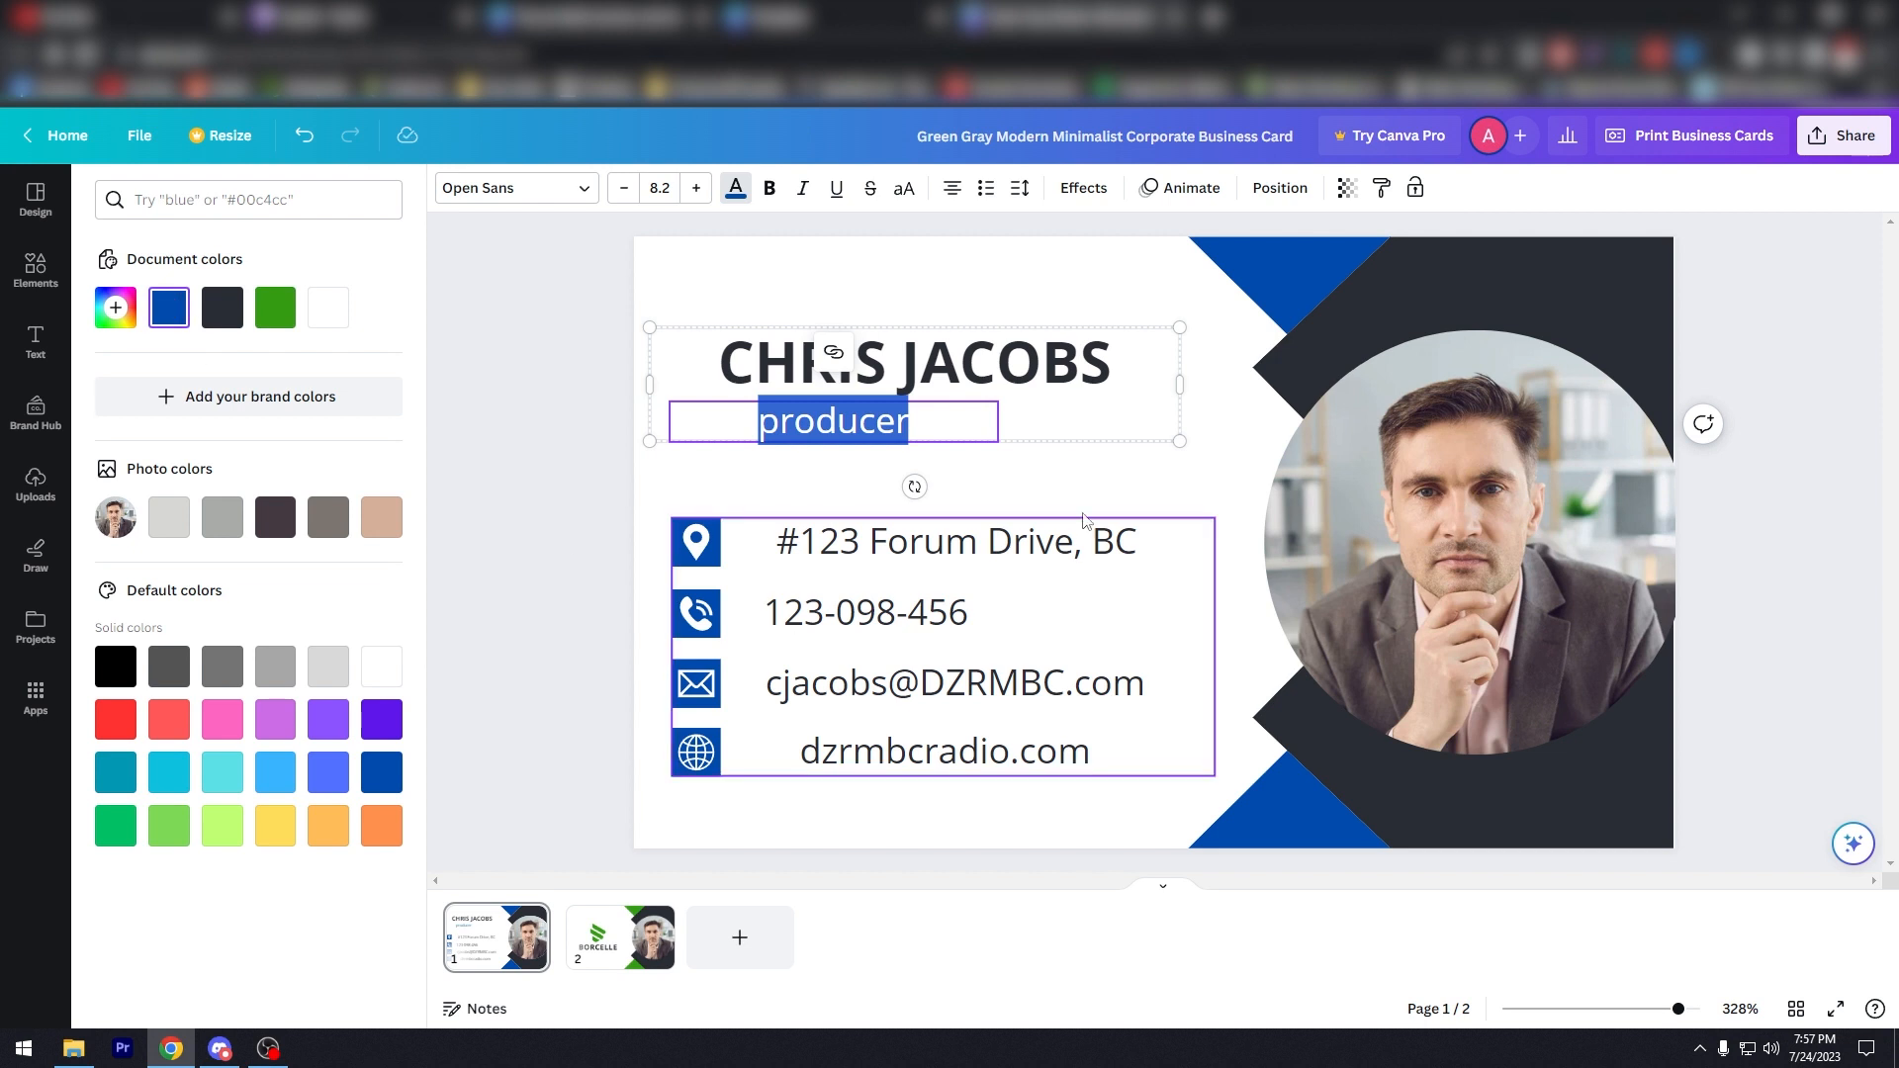
left_click(1088, 478)
left_click(836, 424)
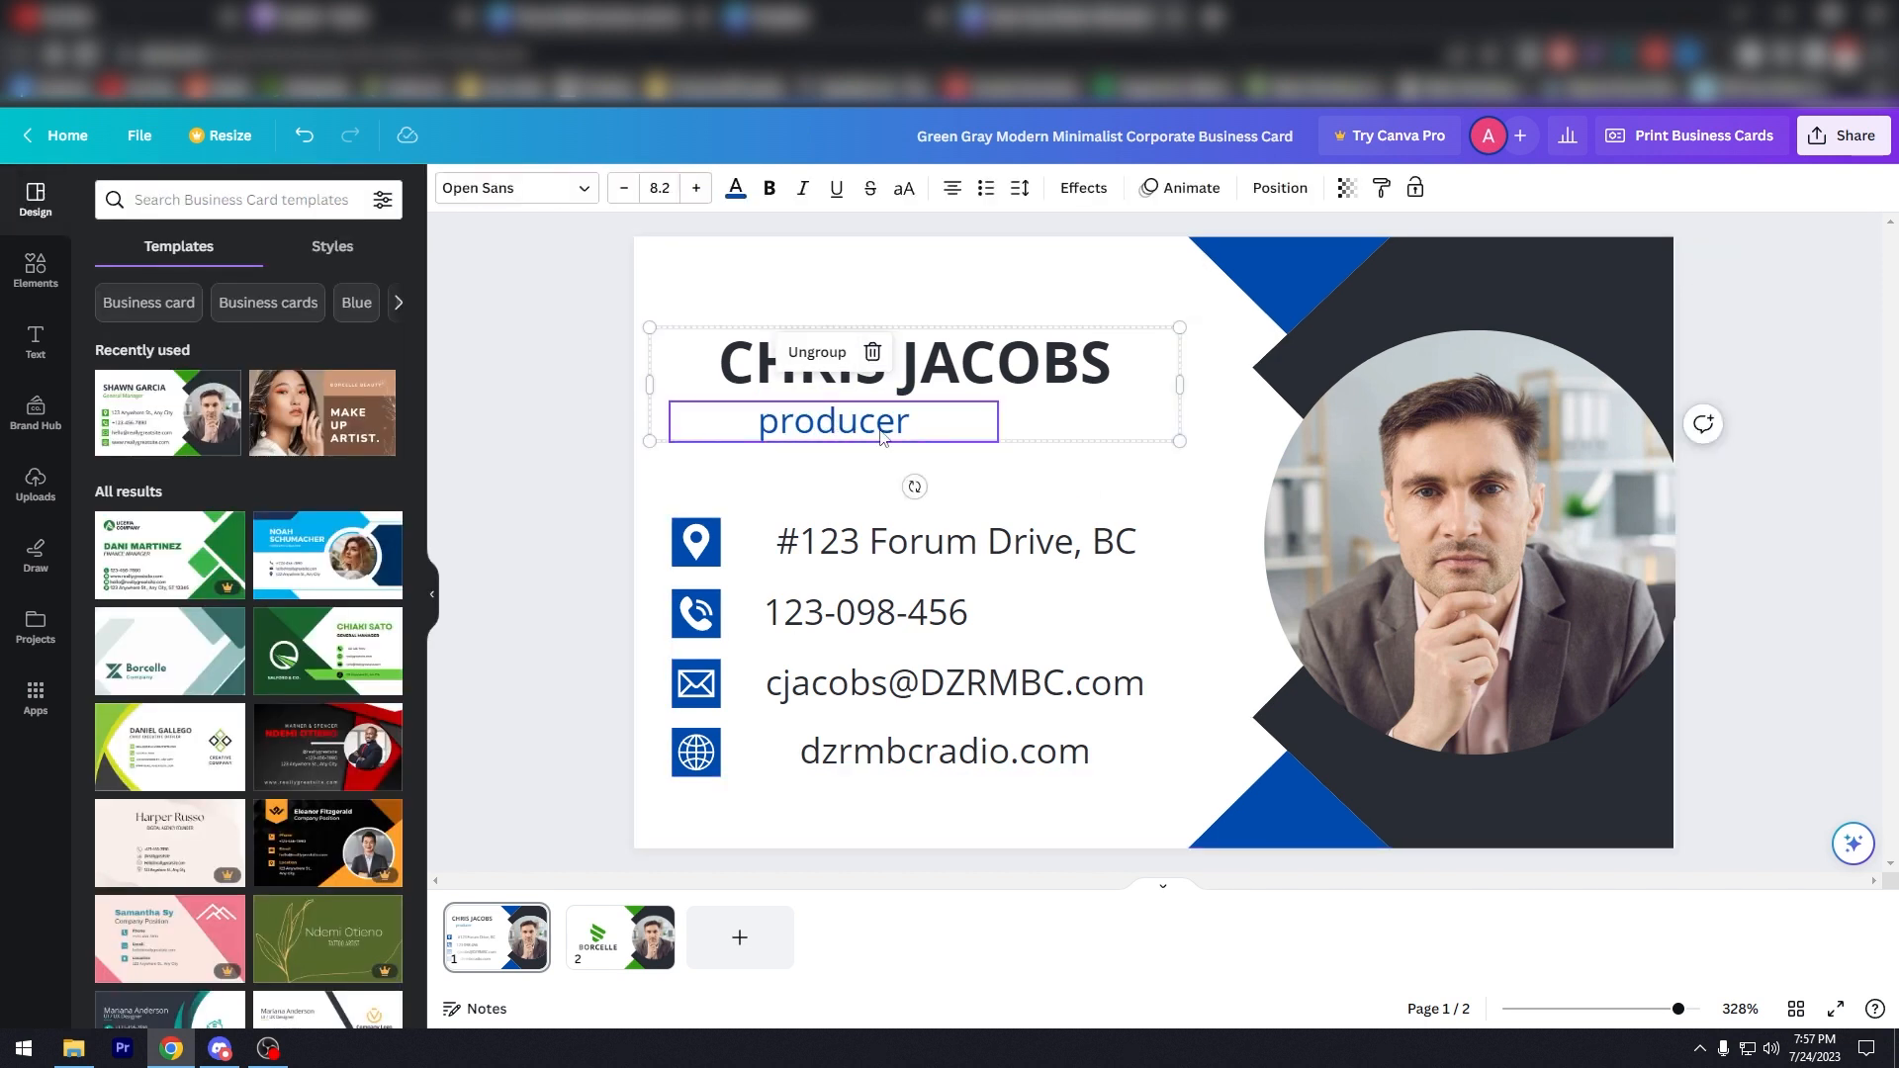
Step: Move the contact-info block lower and further right on the card
left_click_drag(885, 432, 900, 308)
key("ctrl+z")
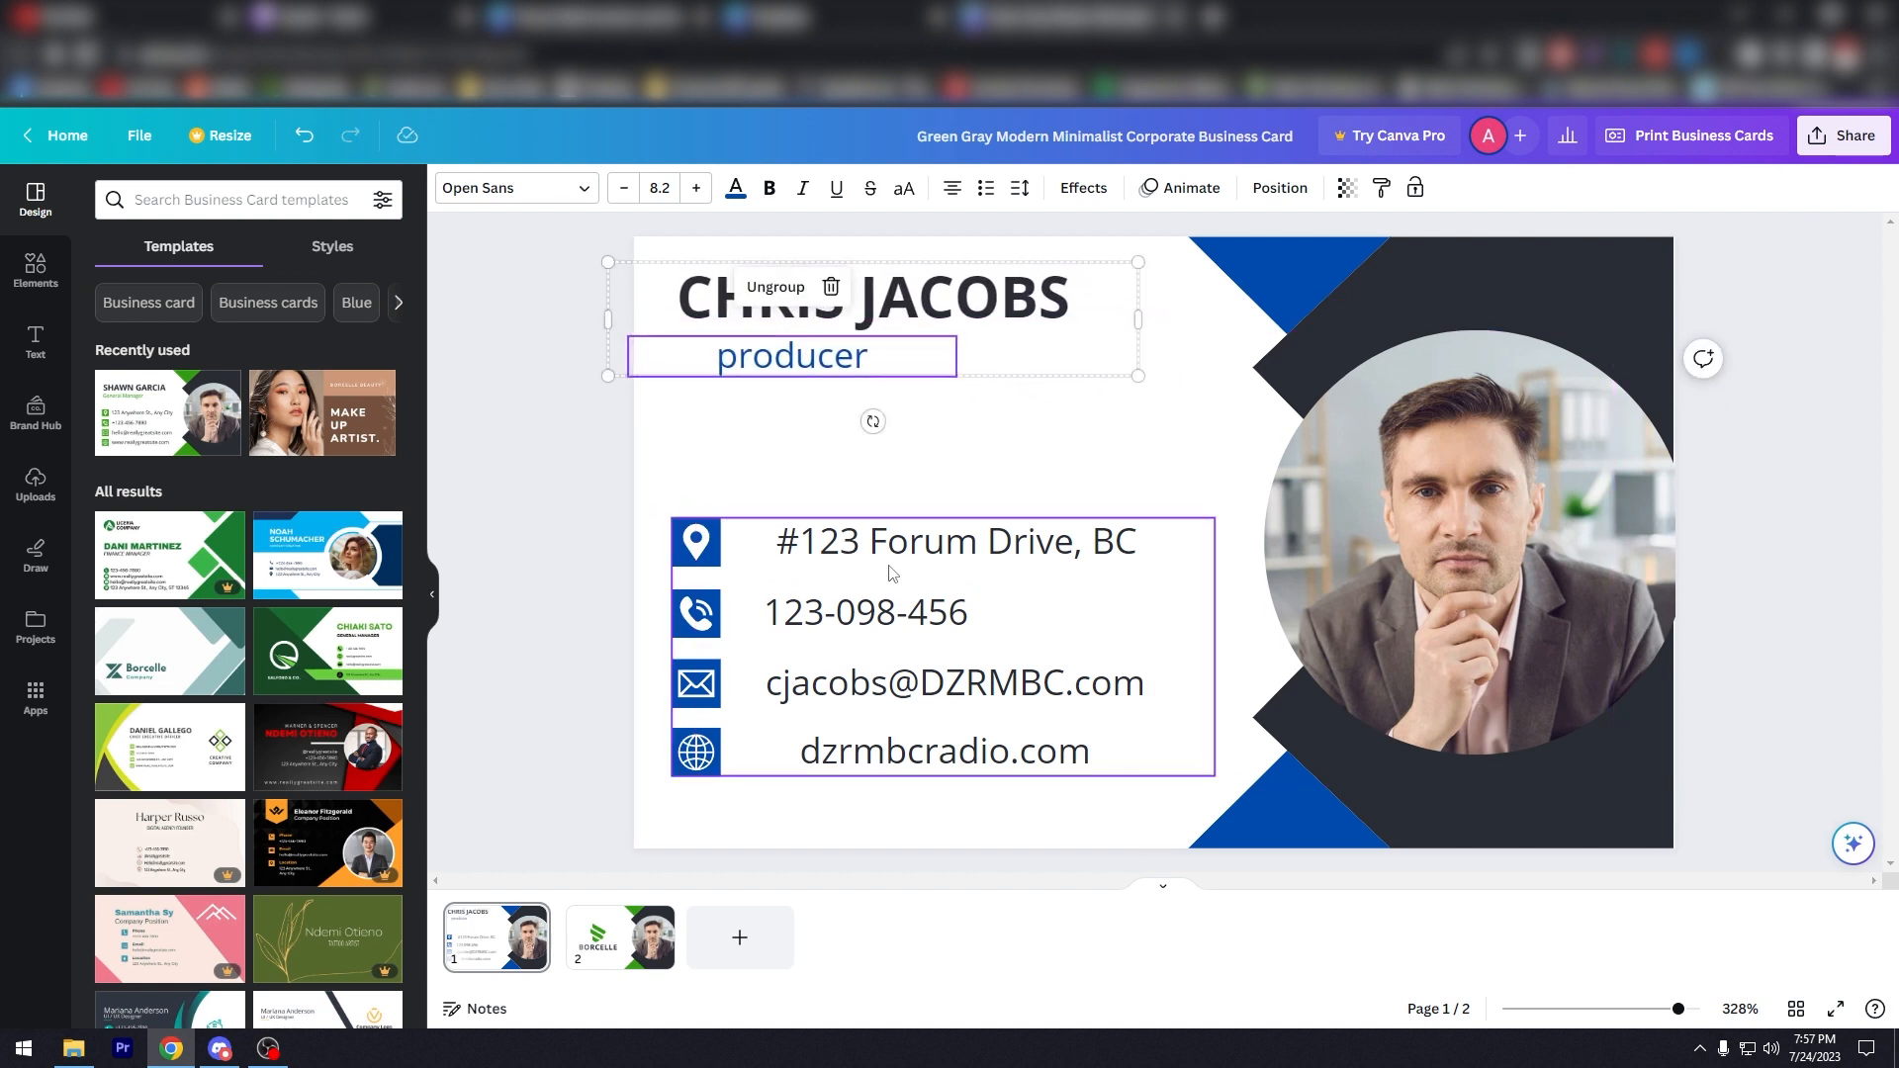
left_click(892, 572)
left_click_drag(900, 571, 888, 604)
left_click_drag(886, 606, 937, 608)
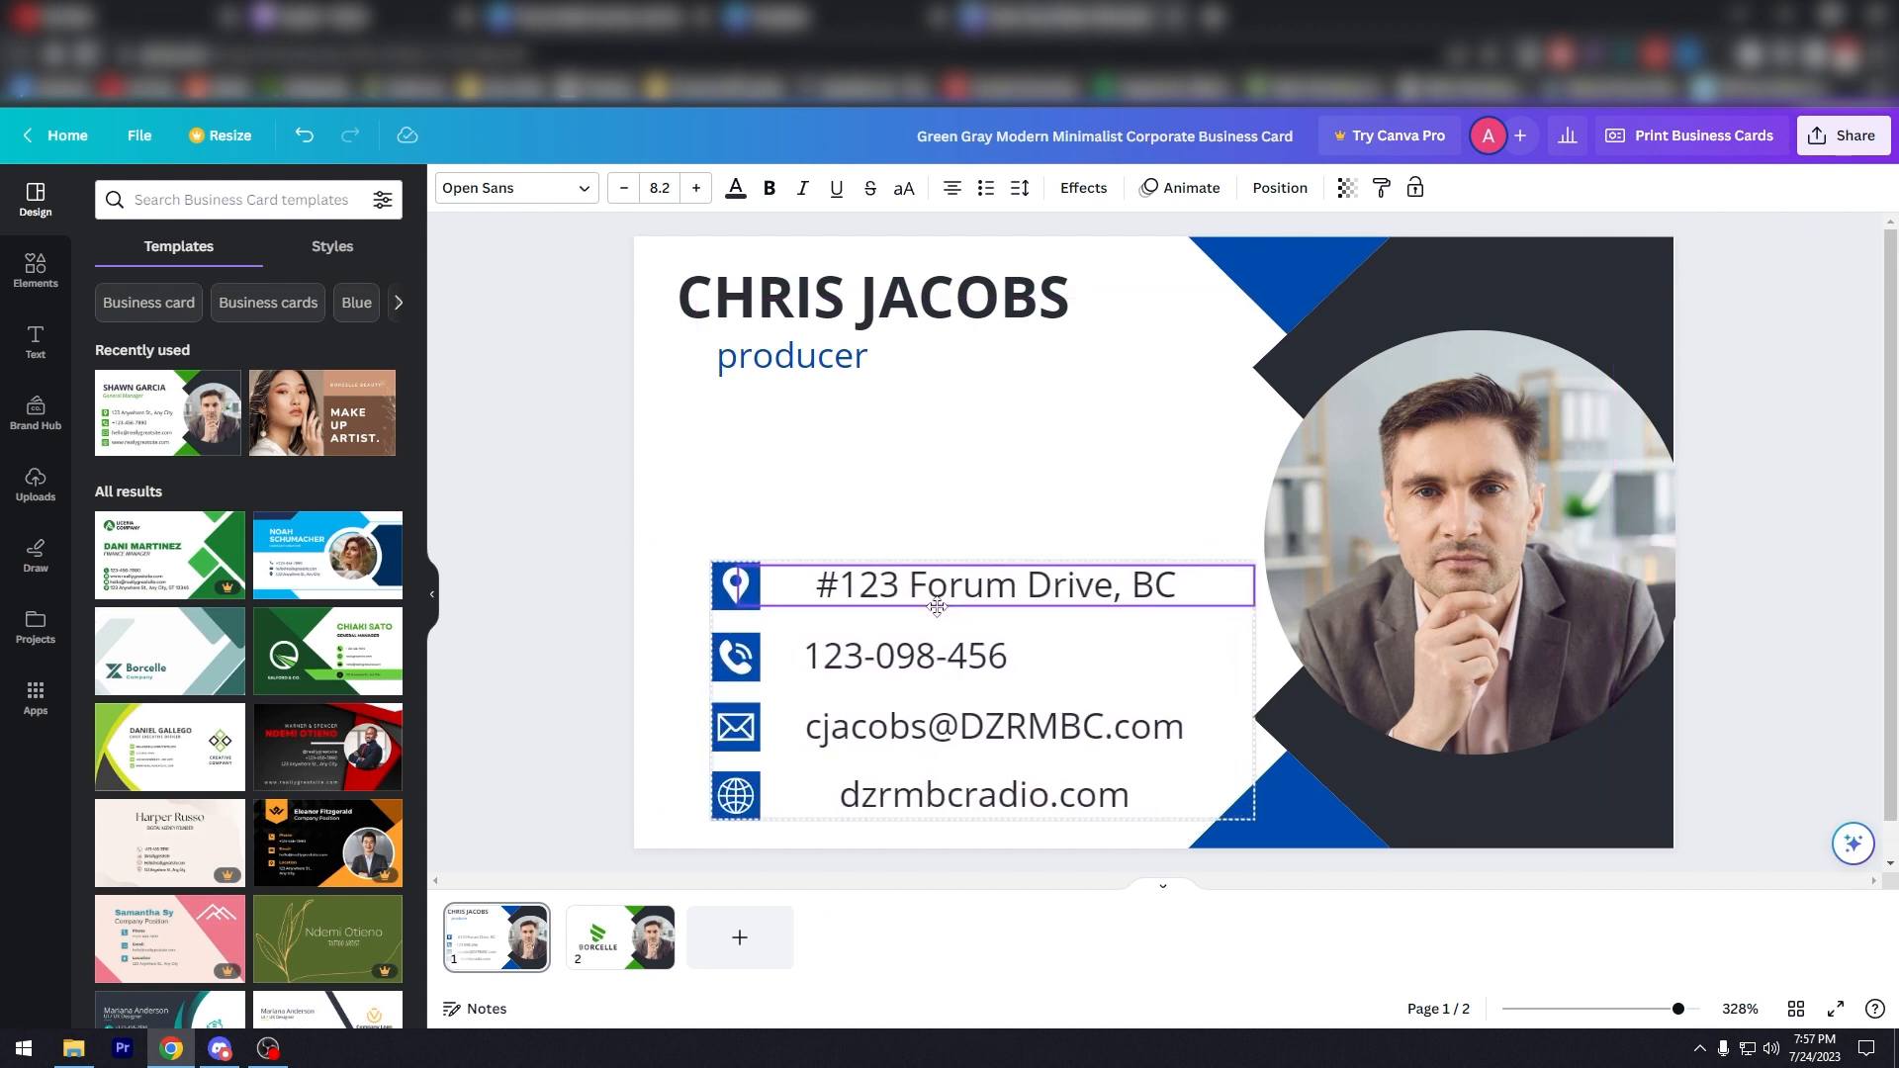
left_click(927, 407)
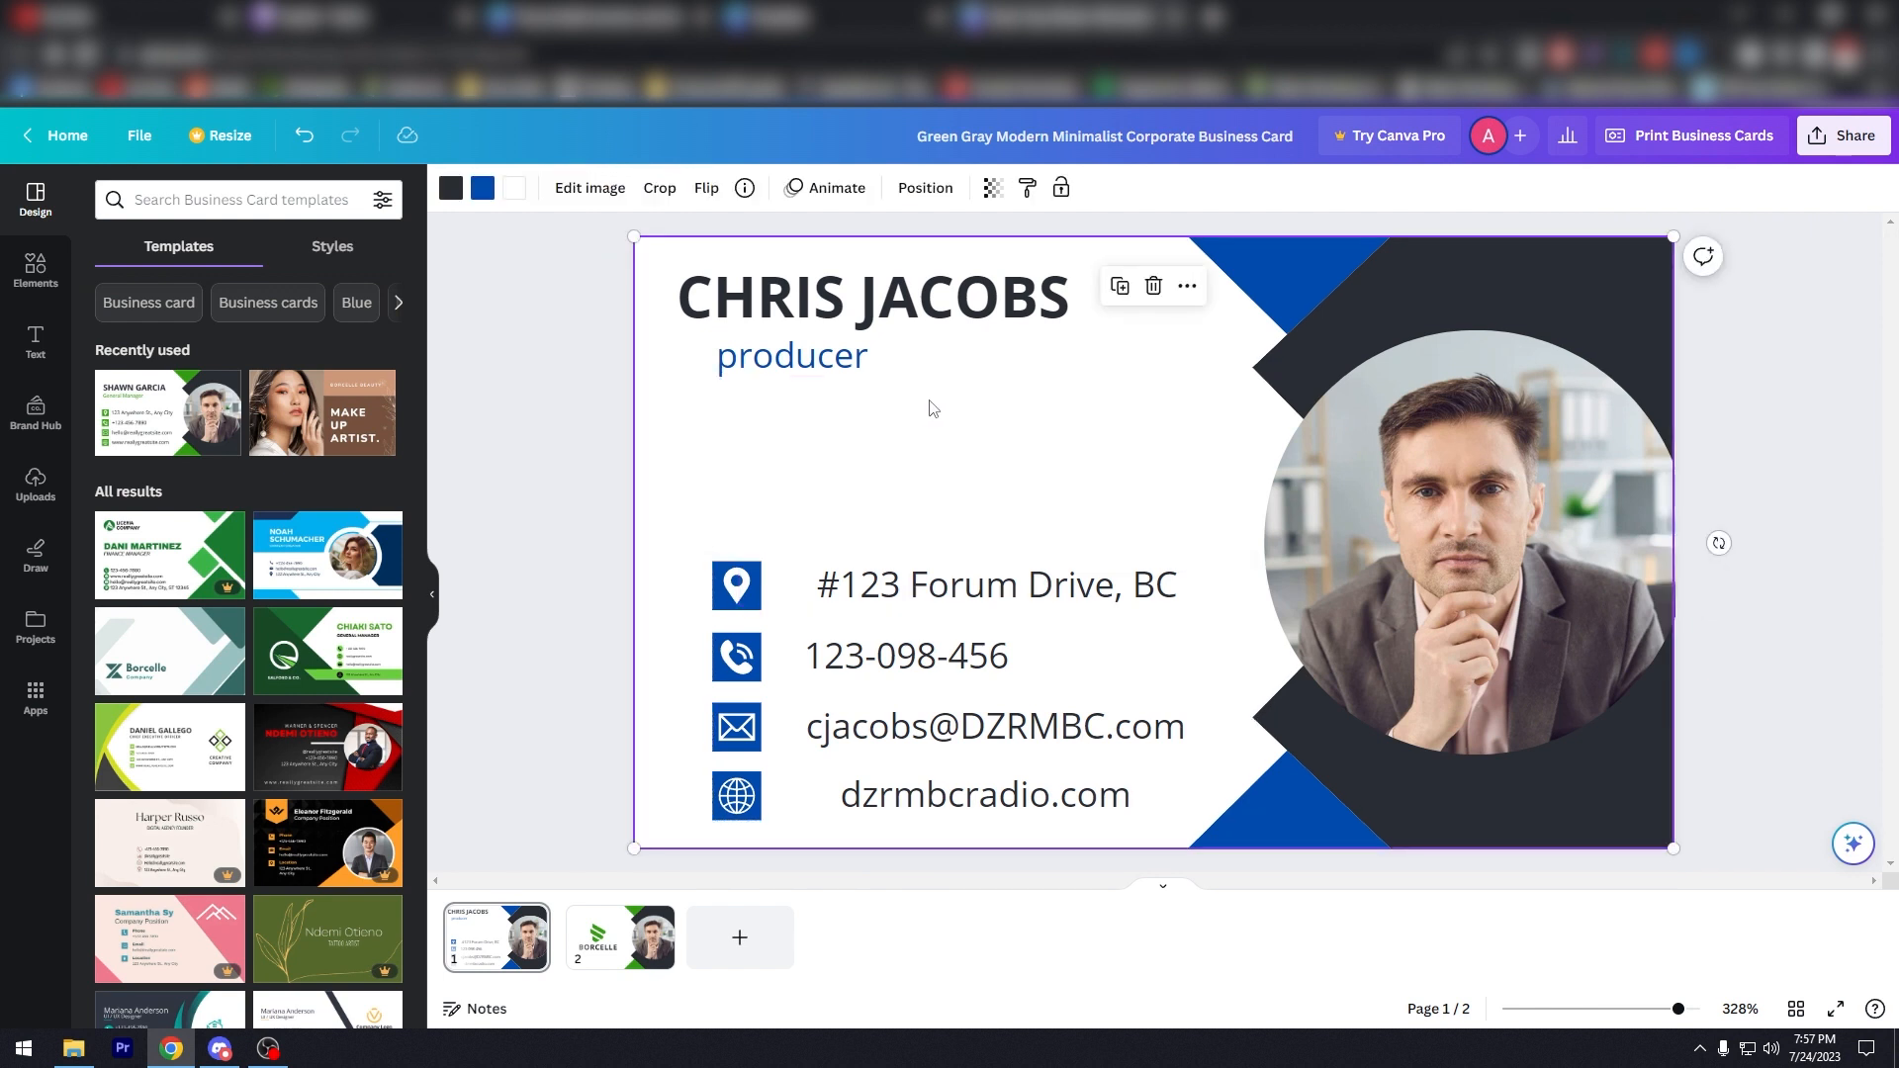